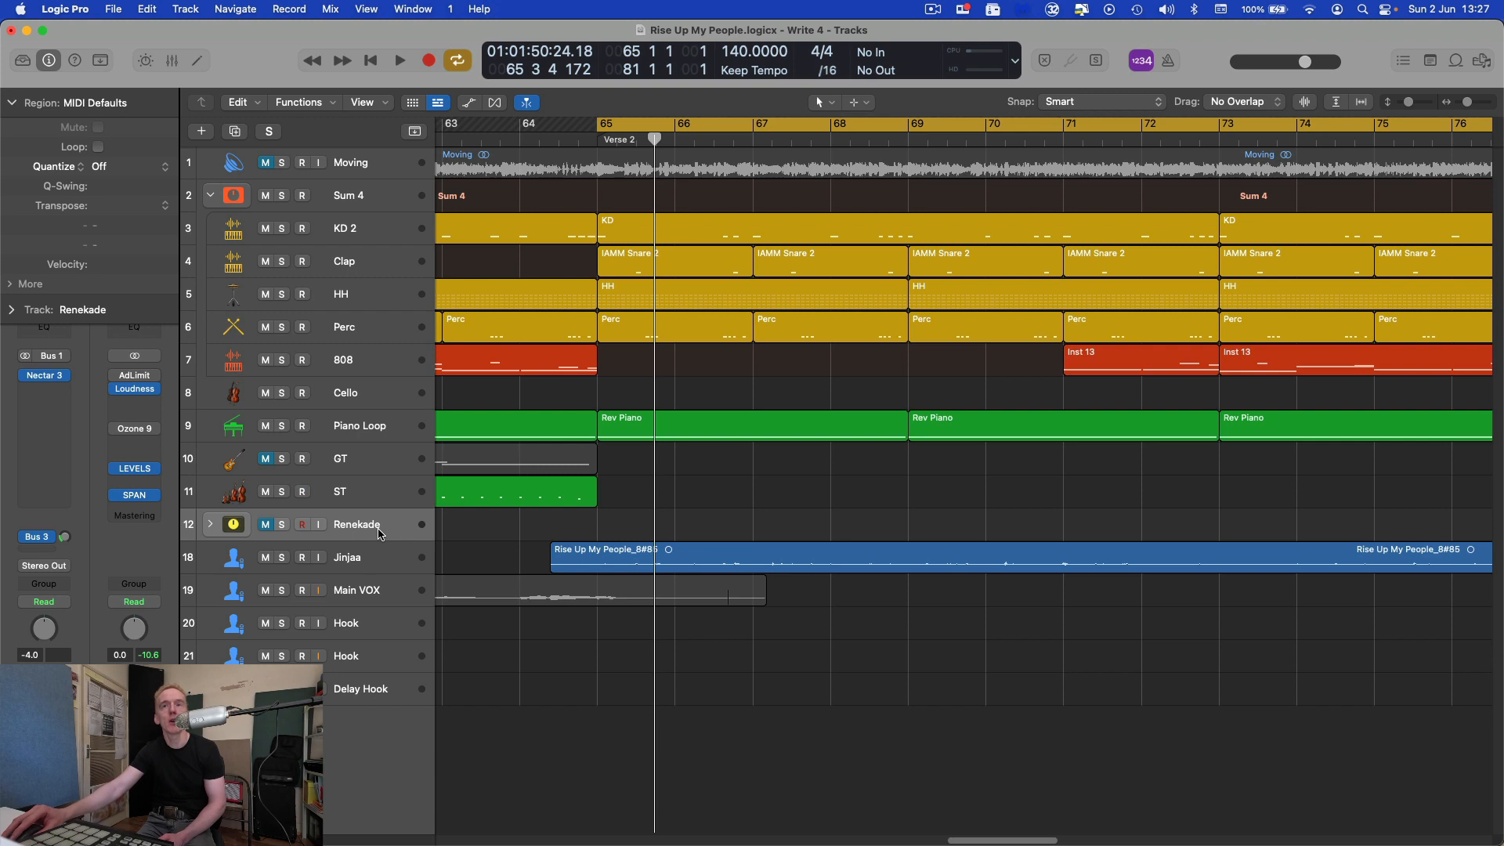
- Insert a Channel EQ in the next free audio effect slot of vocal track 18, below Nectar 3
{"action": "left_click", "coordinate": [387, 555]}
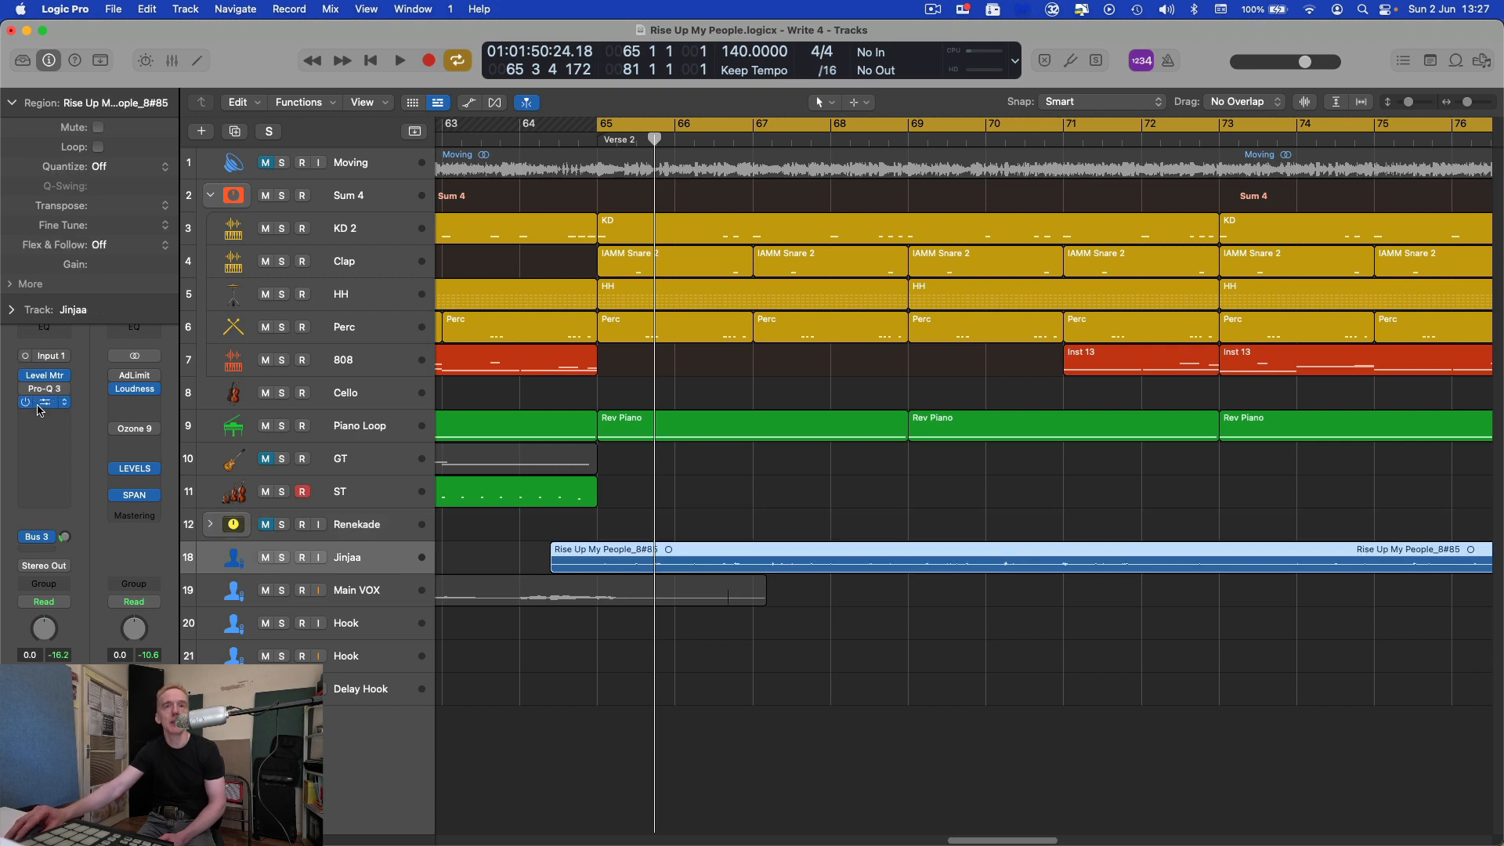
{"action": "left_click", "coordinate": [59, 417]}
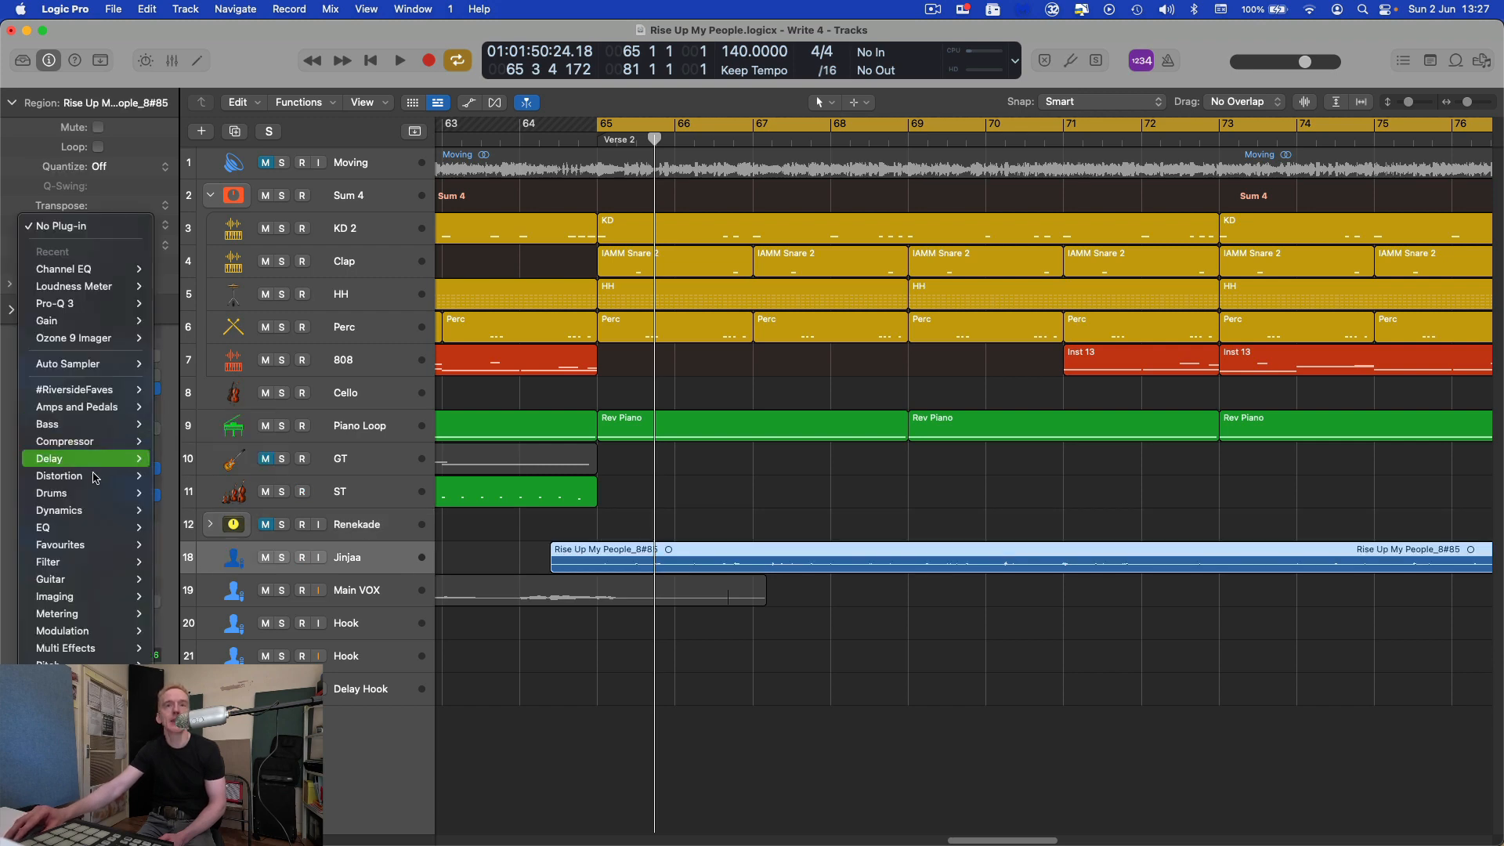
{"action": "mouse_move", "coordinate": [112, 527]}
{"action": "mouse_move", "coordinate": [235, 527]}
{"action": "left_click", "coordinate": [342, 527]}
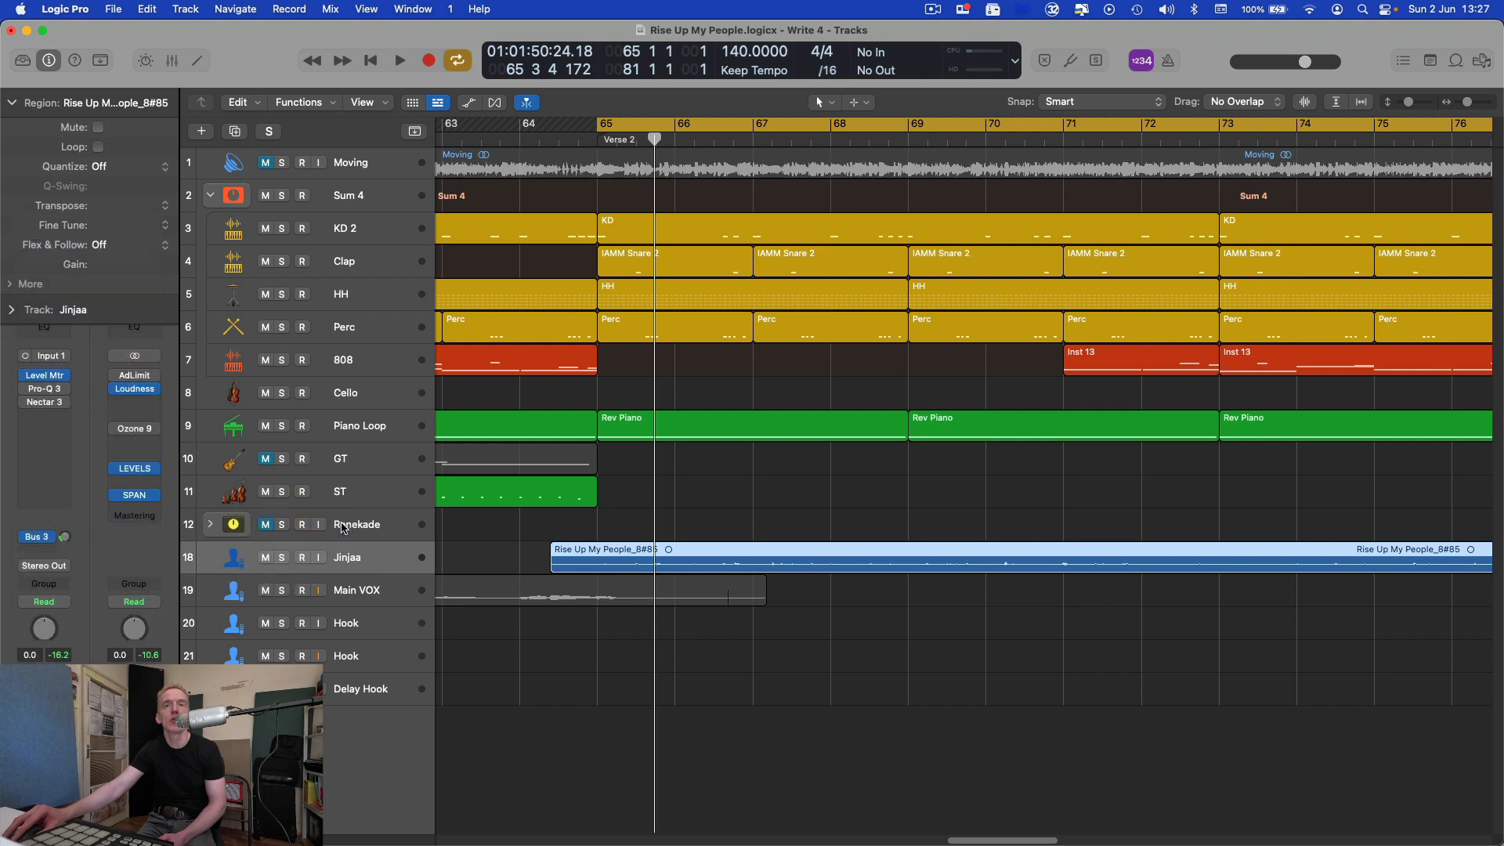
{"action": "left_click", "coordinate": [62, 424]}
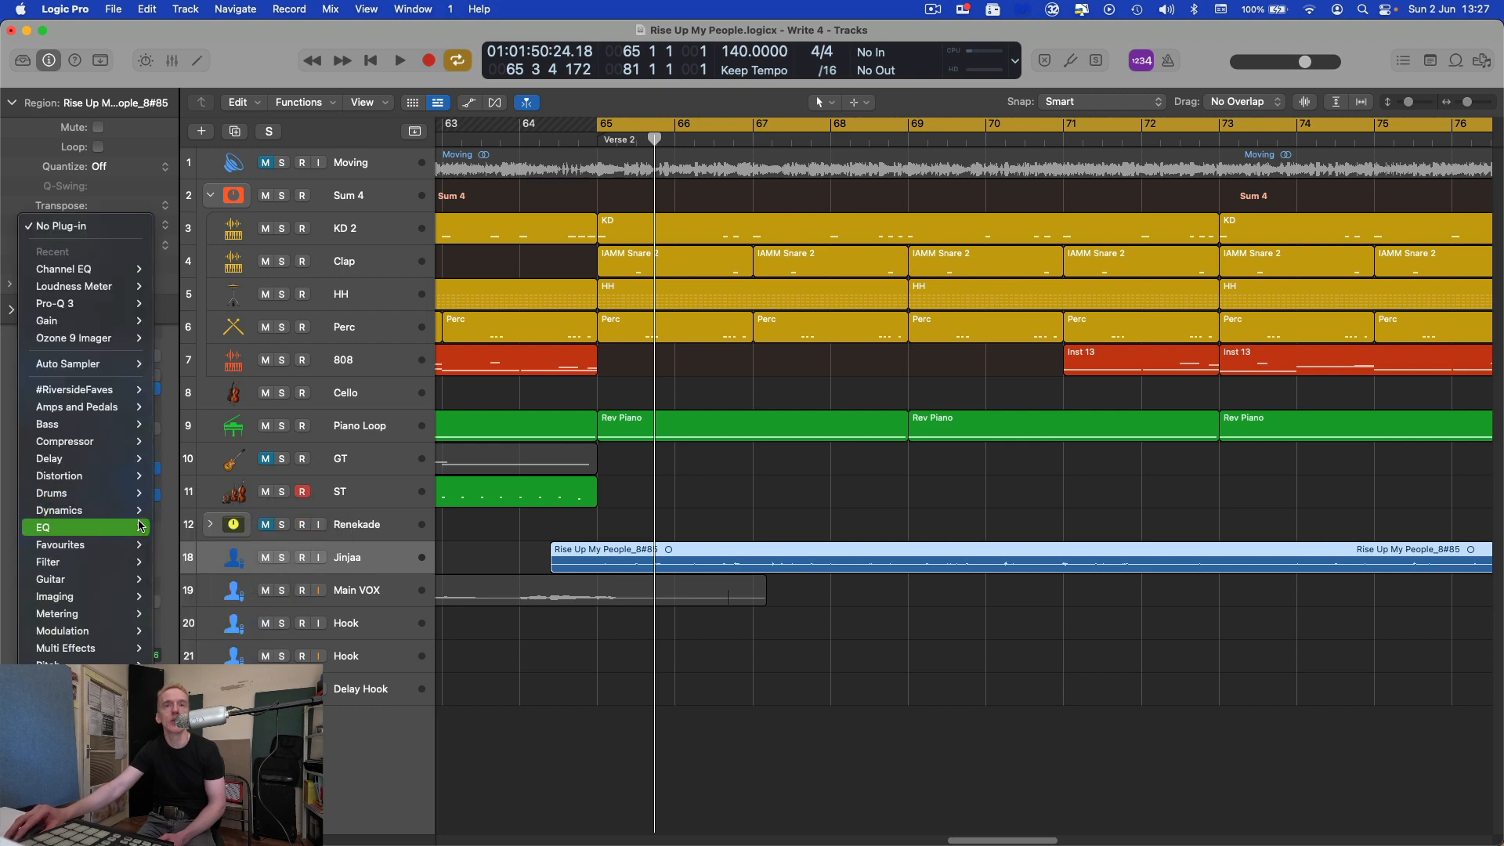
{"action": "mouse_move", "coordinate": [86, 527]}
{"action": "mouse_move", "coordinate": [196, 527]}
{"action": "left_click", "coordinate": [327, 527]}
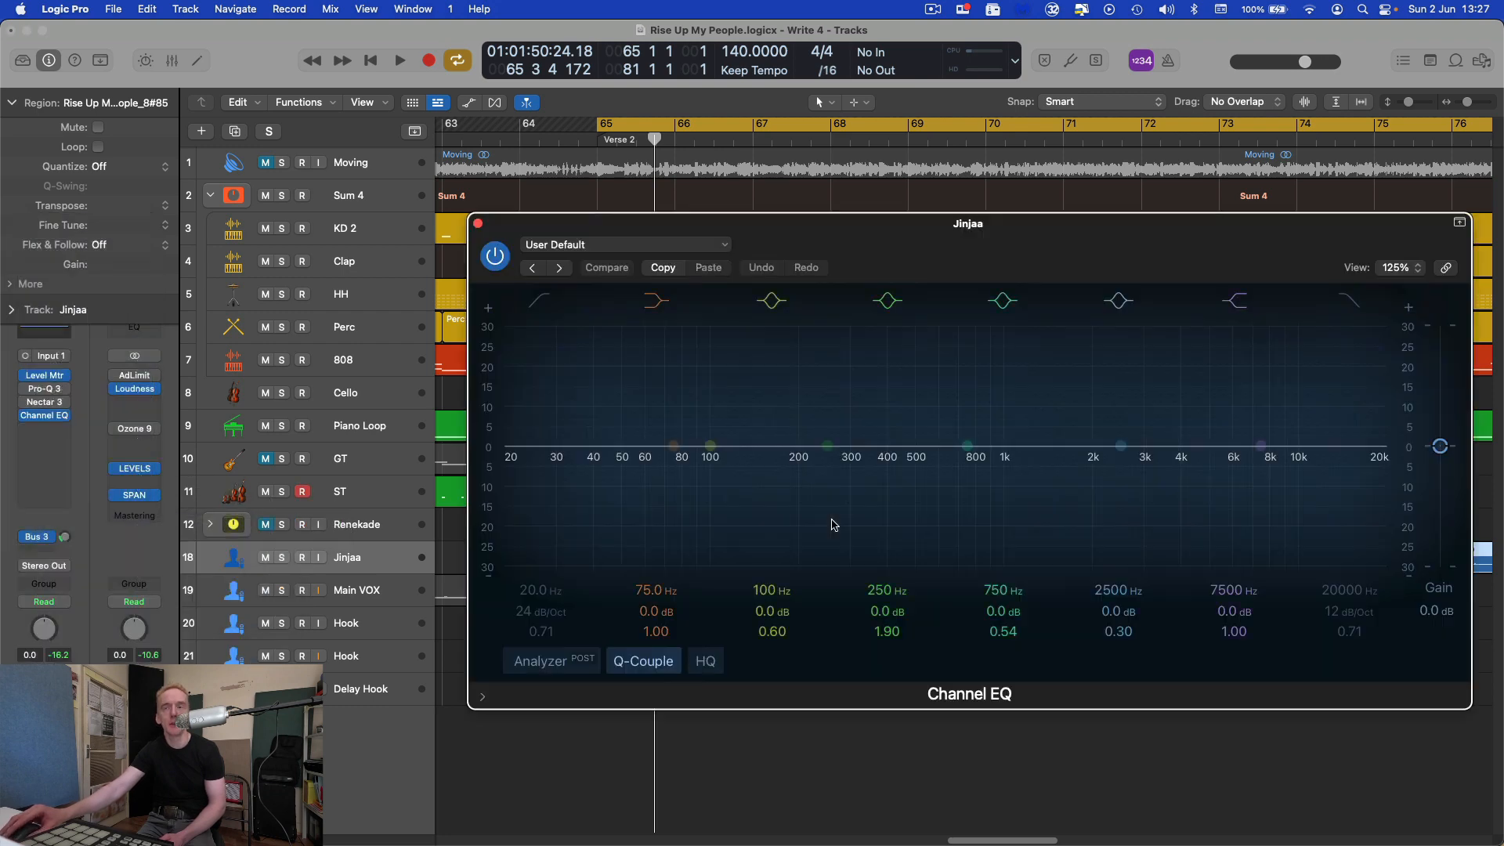
- Play the vocal with the flat Channel EQ and try adjusting its master Gain slider
{"action": "left_click_drag", "start_coordinate": [748, 269], "coordinate": [819, 228]}
{"action": "key", "text": "space"}
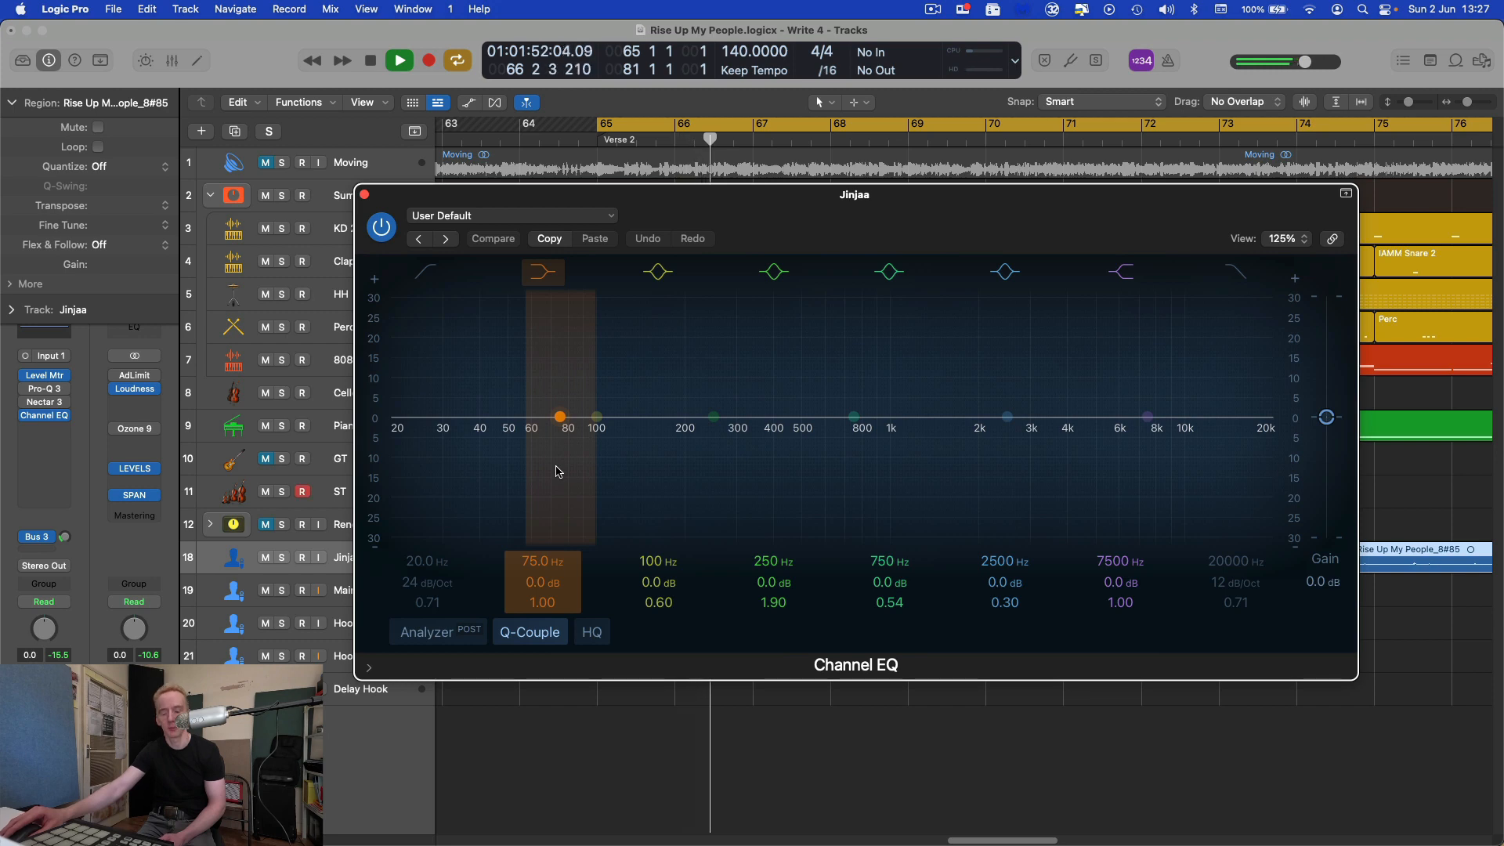
{"action": "left_click_drag", "start_coordinate": [758, 245], "coordinate": [628, 214]}
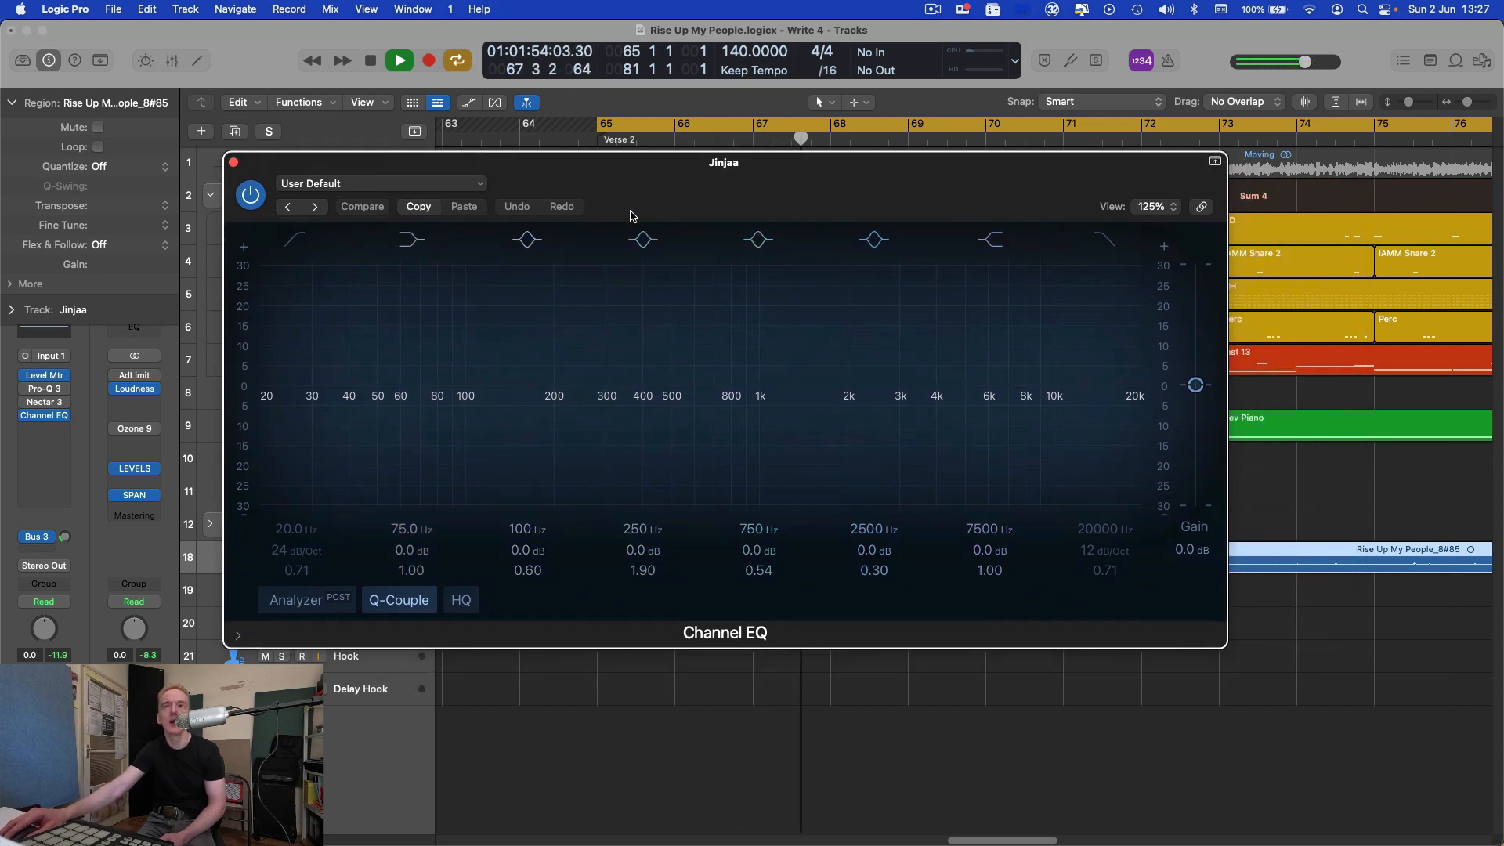
{"action": "key", "text": "space"}
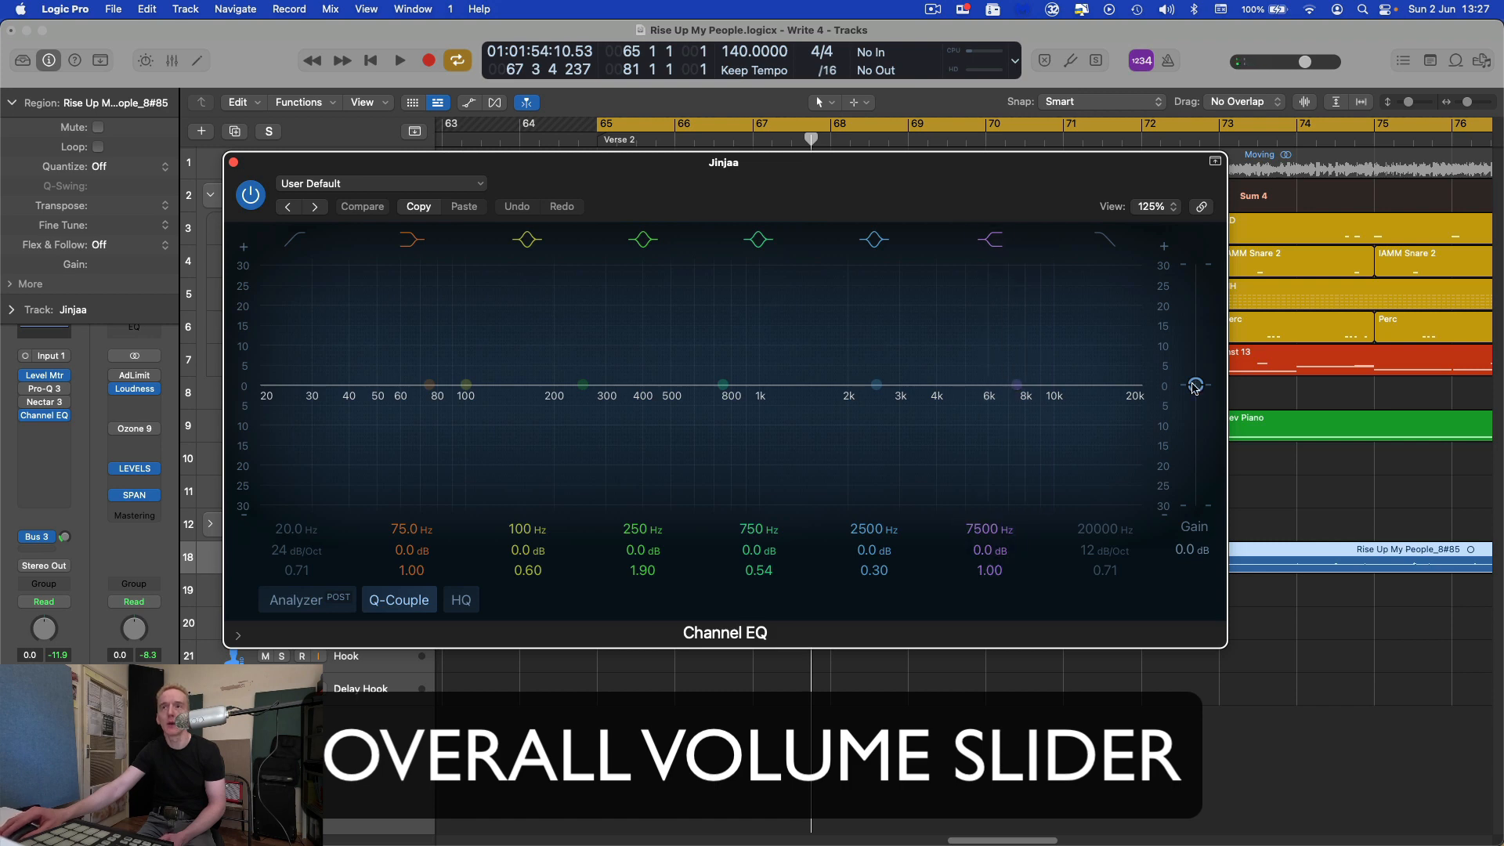
{"action": "key", "text": "space"}
{"action": "mouse_move", "coordinate": [1196, 388]}
{"action": "left_mouse_down"}
{"action": "mouse_move", "coordinate": [1197, 491]}
{"action": "mouse_move", "coordinate": [1199, 357]}
{"action": "mouse_move", "coordinate": [1193, 387]}
{"action": "left_mouse_up"}
{"action": "key", "text": "space"}
{"action": "left_click_drag", "start_coordinate": [894, 163], "coordinate": [1041, 203]}
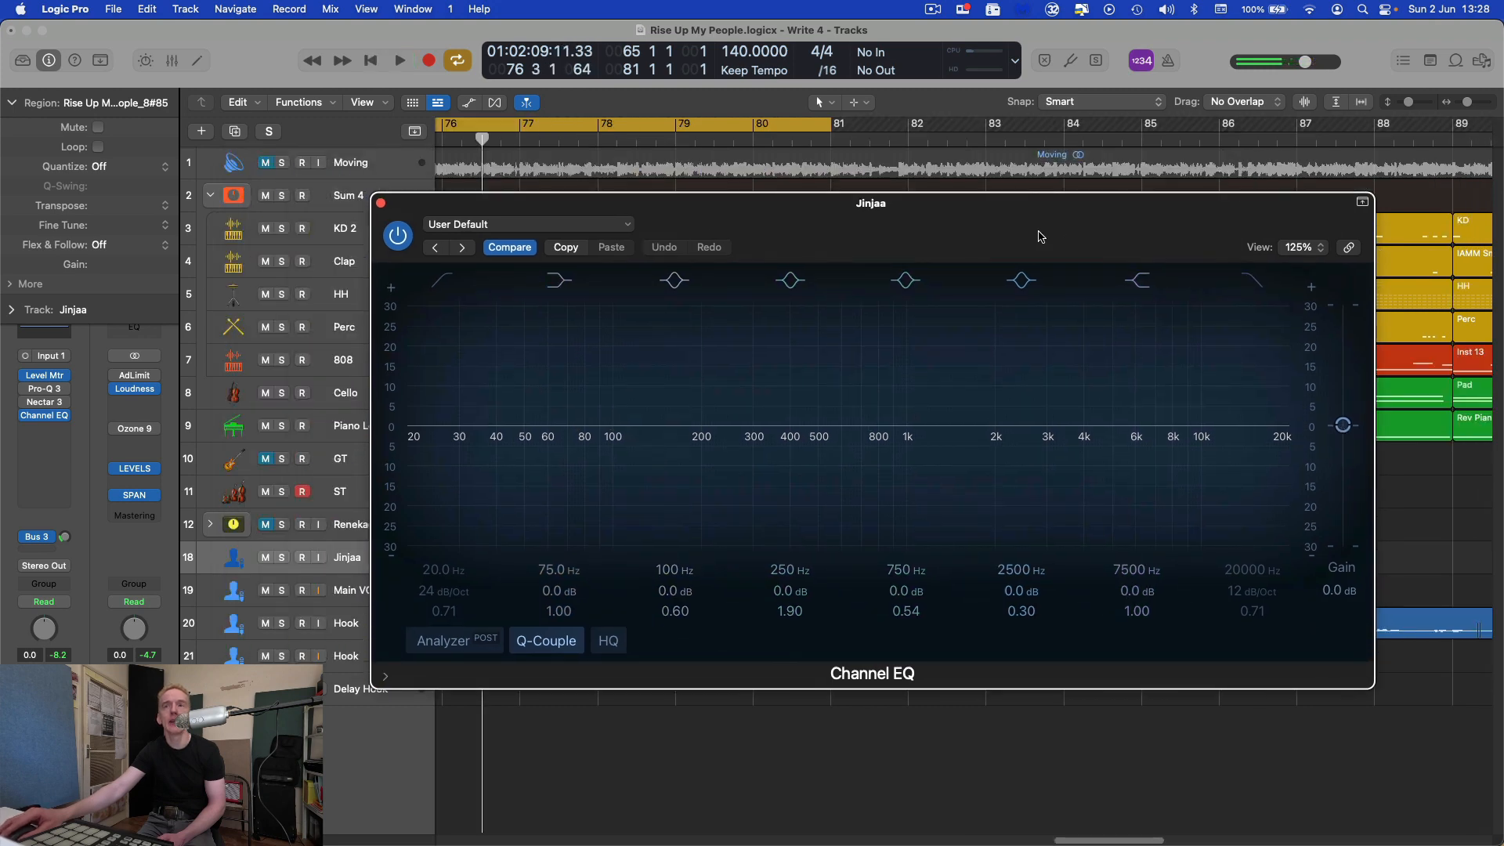
- Load the custom Channel EQ setting listed directly below Telephone Voice FX, keeping the EQ graph in view
{"action": "left_click", "coordinate": [575, 229]}
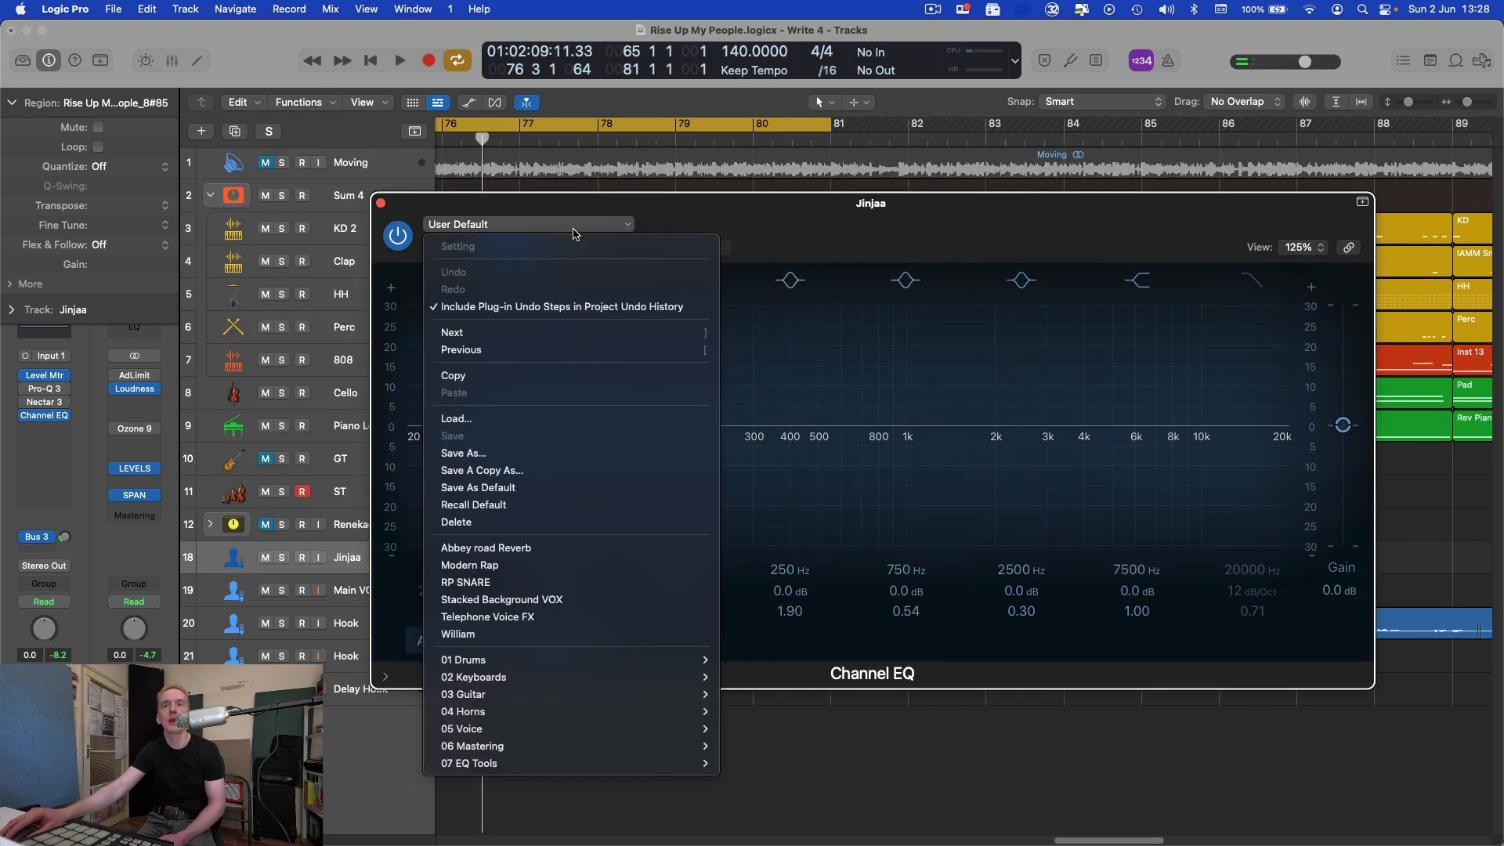
{"action": "left_click", "coordinate": [655, 633]}
{"action": "left_click_drag", "start_coordinate": [868, 222], "coordinate": [649, 104]}
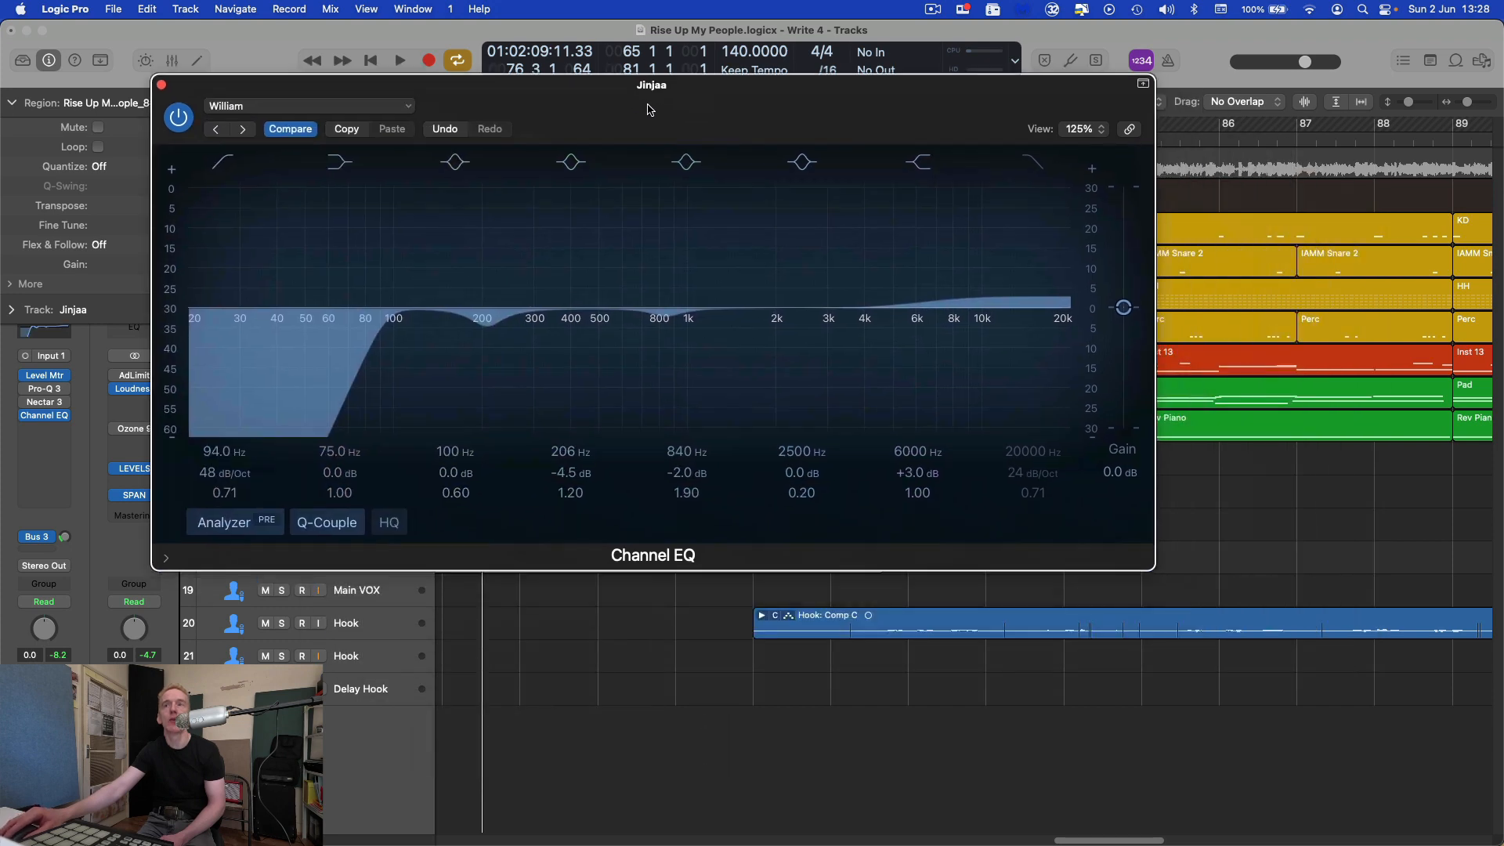
{"action": "left_click_drag", "start_coordinate": [352, 85], "coordinate": [582, 90]}
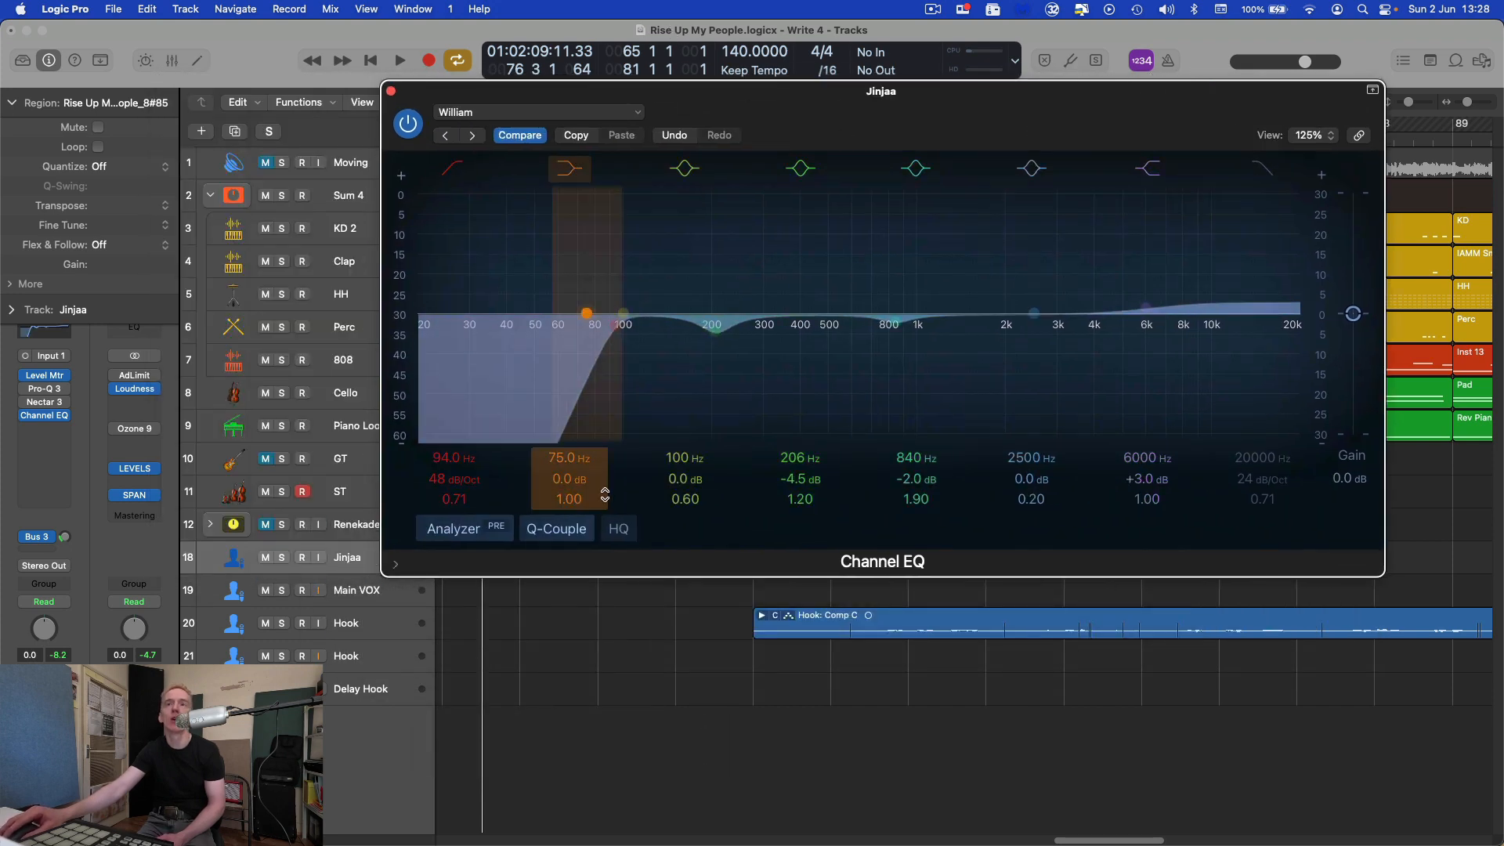
{"action": "left_click_drag", "start_coordinate": [924, 136], "coordinate": [862, 139]}
- Try master Gain values between about -1.0 and +1.1 dB around a playback of the vocal, and reset the Gain to 0 dB
{"action": "key", "text": "space"}
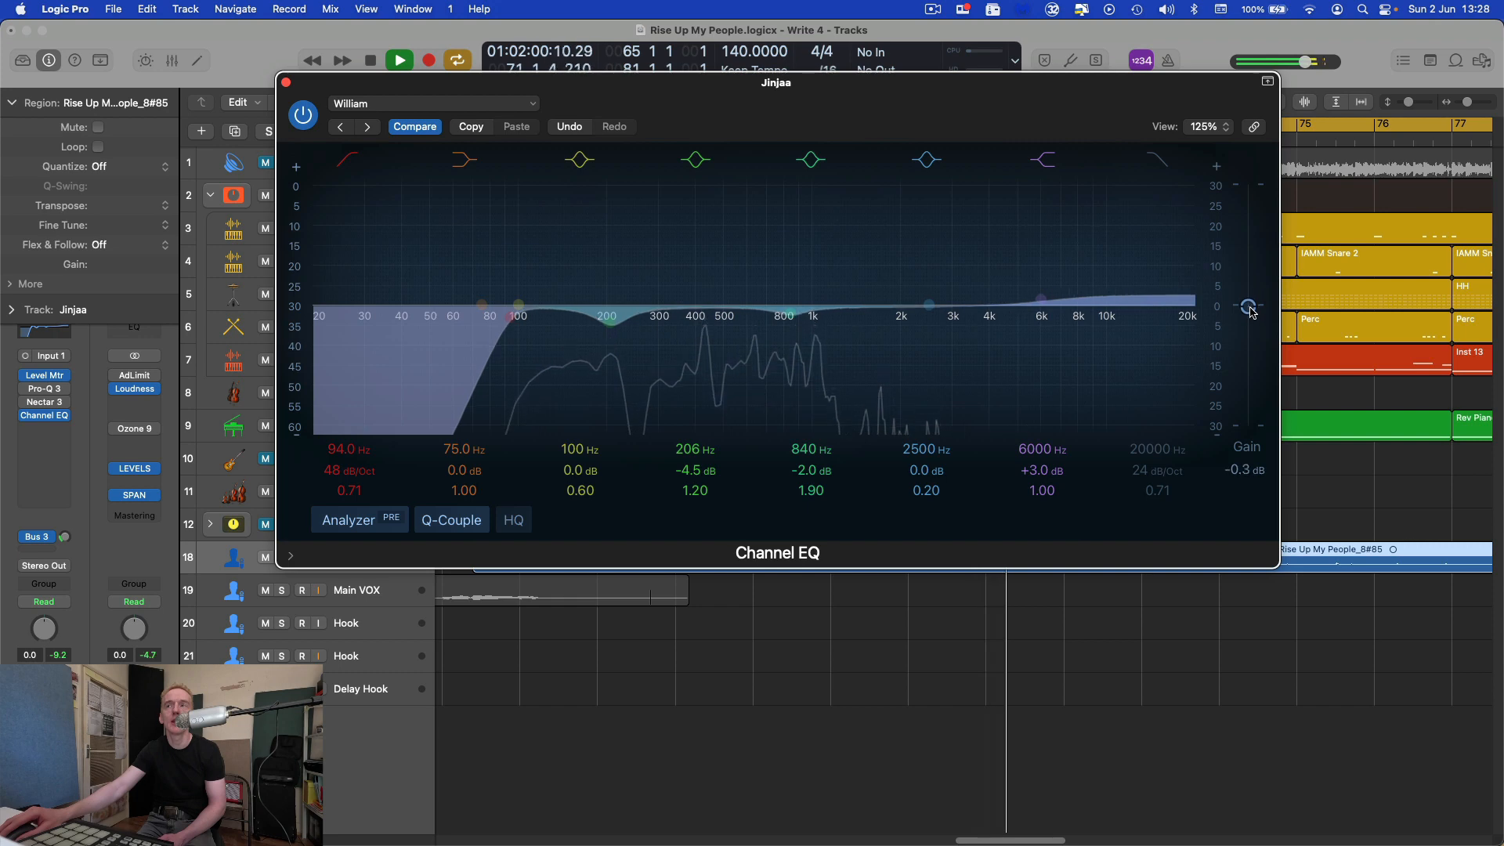
{"action": "left_click_drag", "start_coordinate": [1250, 310], "coordinate": [1250, 316]}
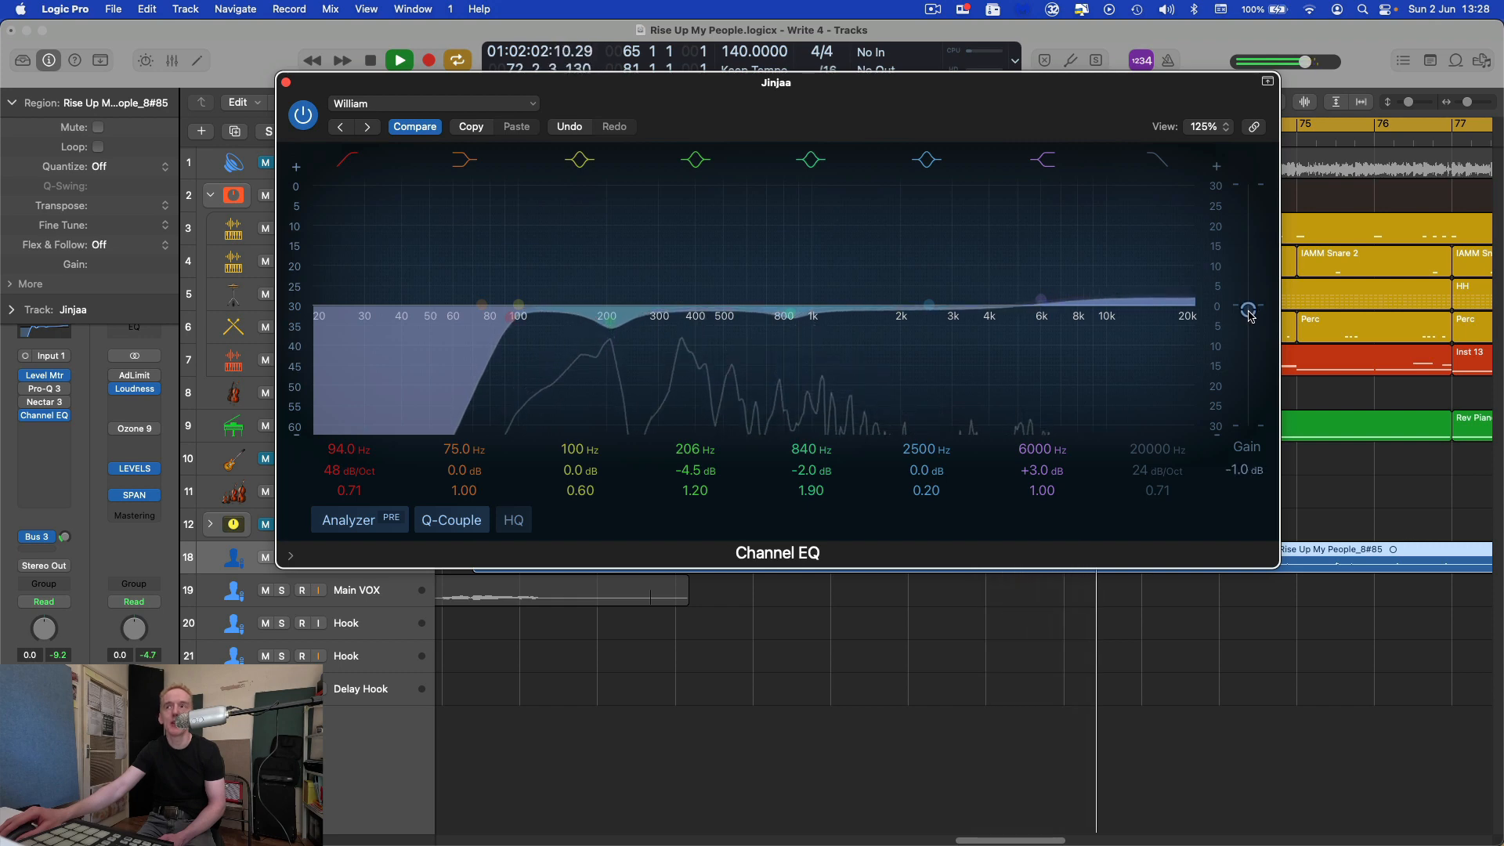
{"action": "key", "text": "space"}
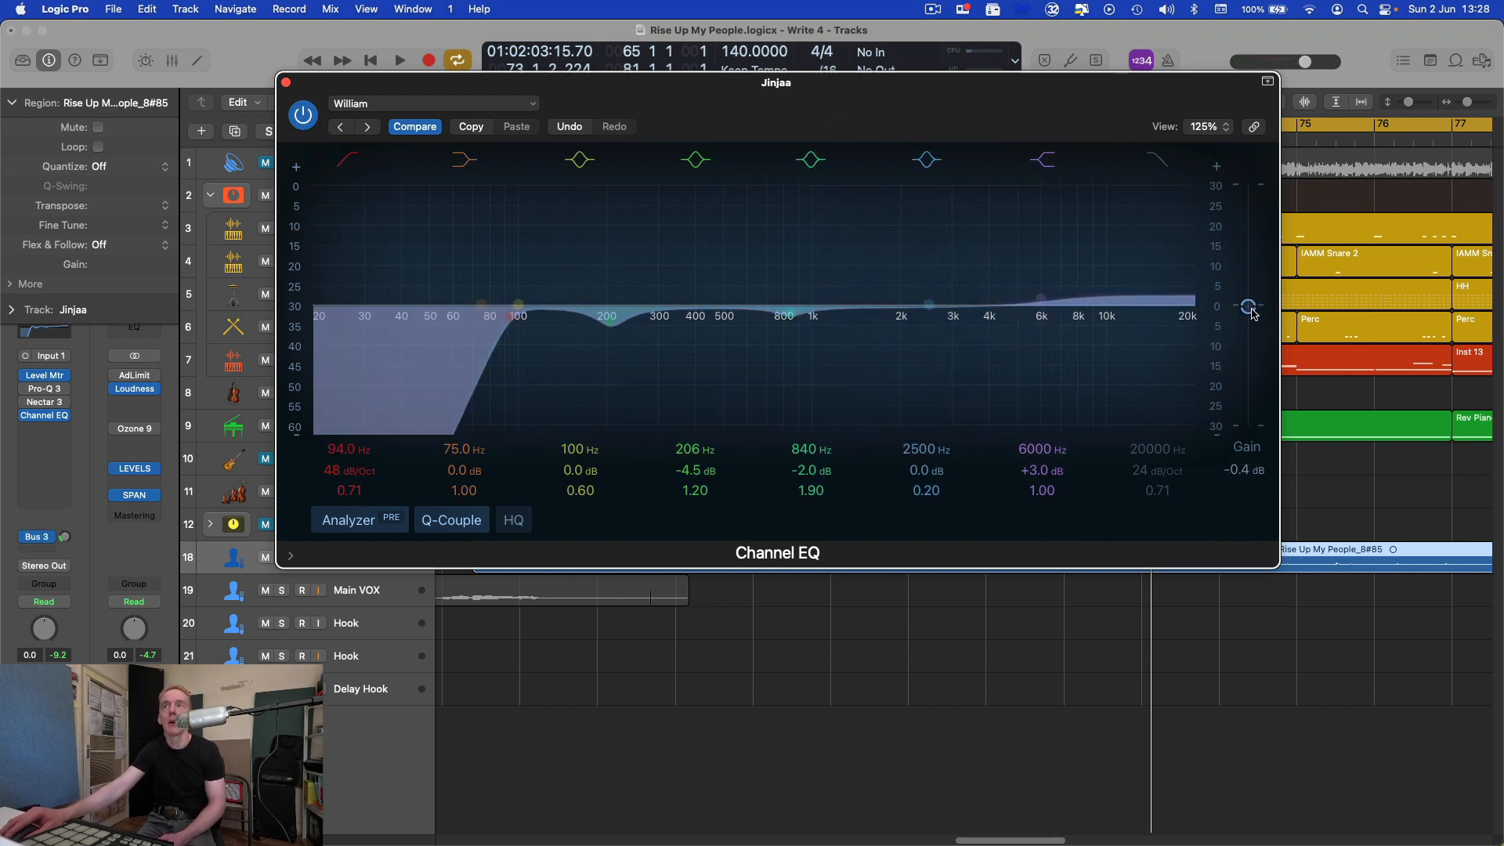
{"action": "left_click_drag", "start_coordinate": [1251, 315], "coordinate": [1255, 305]}
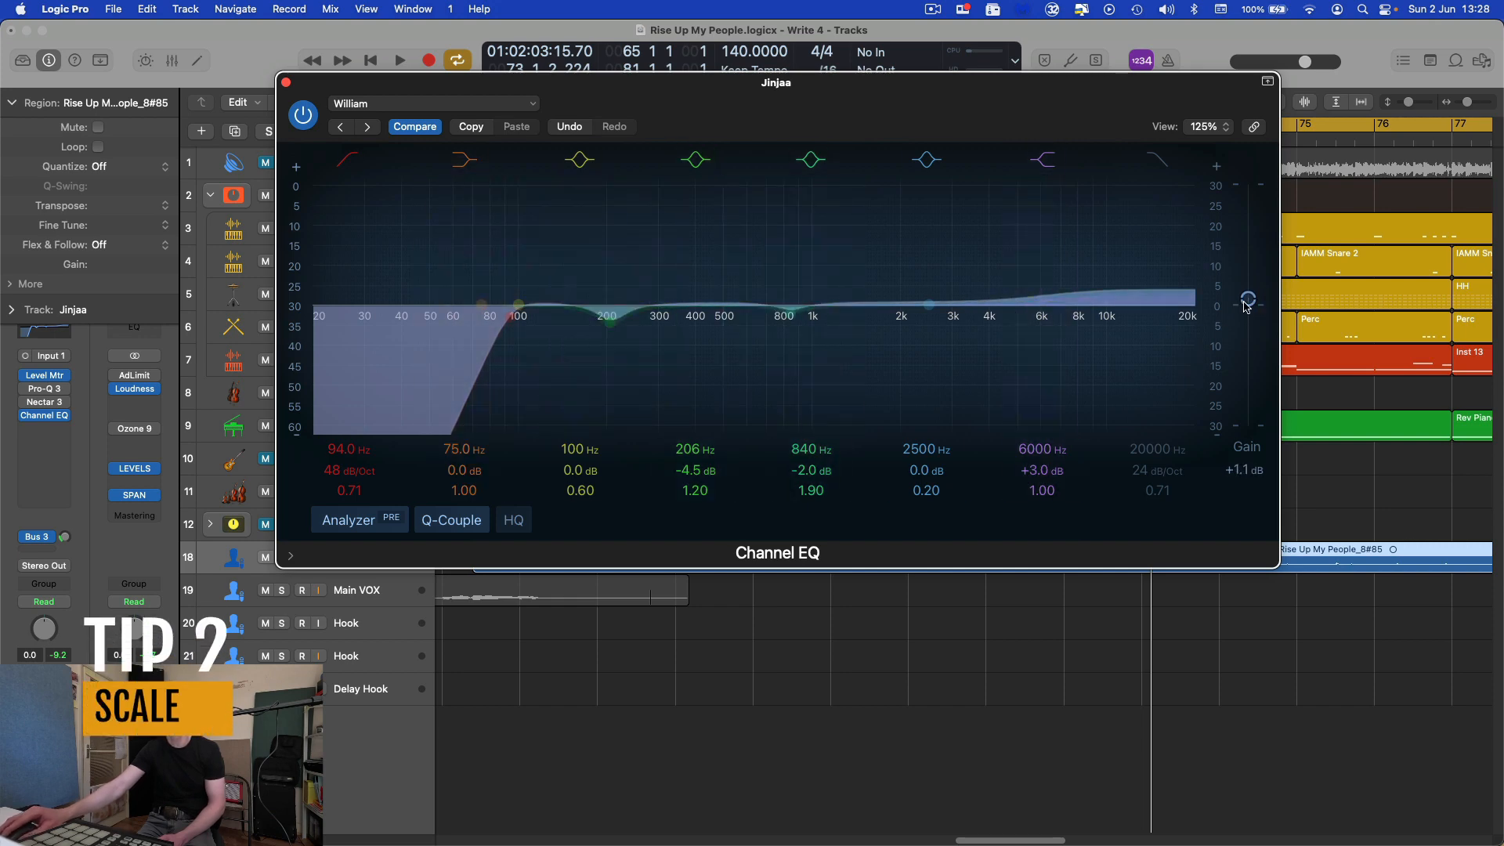
{"action": "left_click_drag", "start_coordinate": [1246, 302], "coordinate": [1247, 306]}
{"action": "left_click", "coordinate": [1247, 306], "text": "alt"}
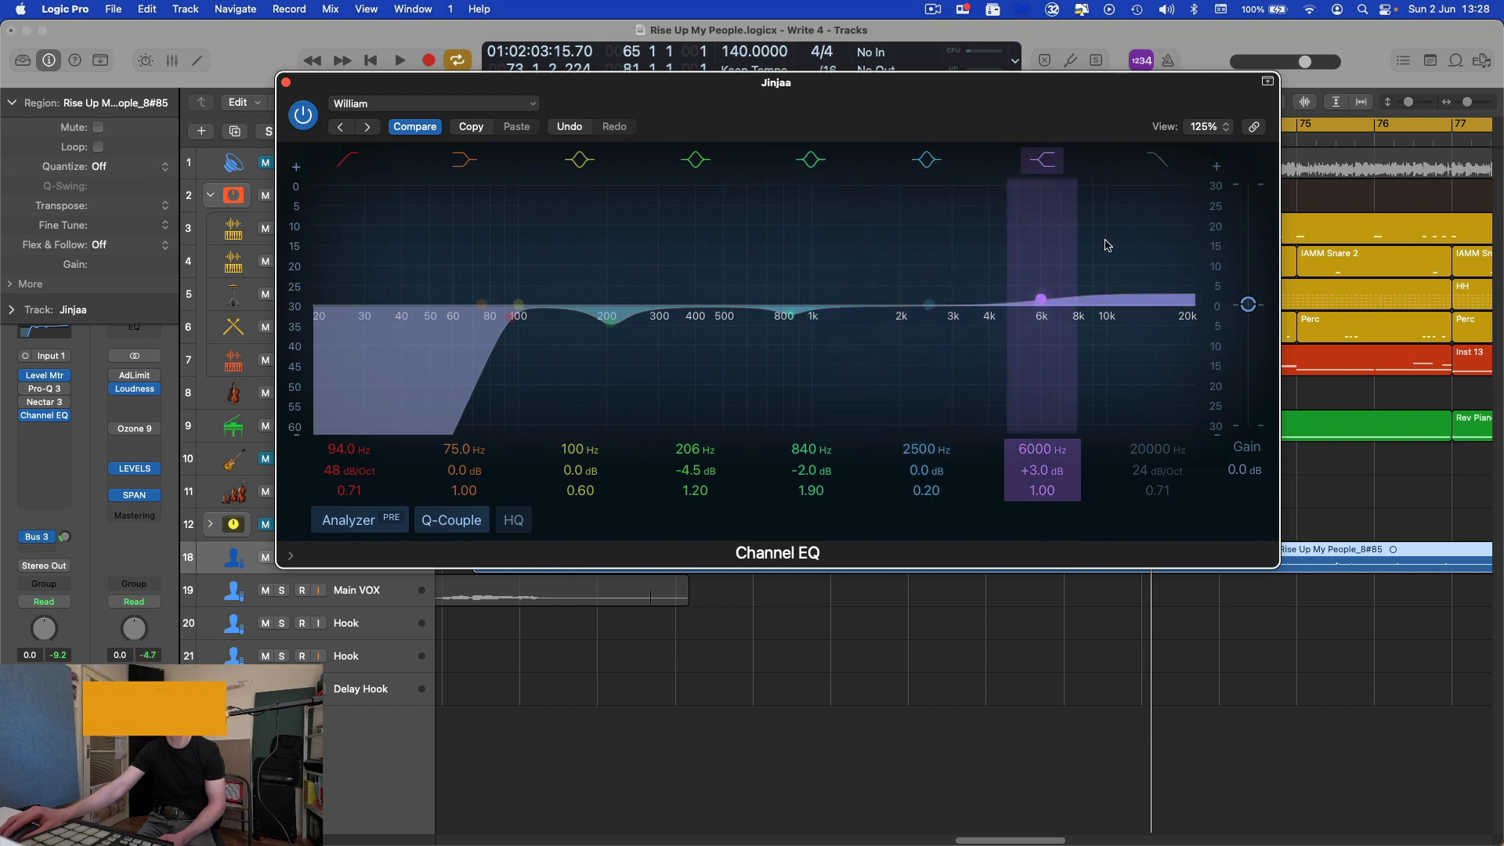
- Return the vocal's Channel EQ to the User Default setting and choose Linear 60 dB as its EQ dB scale mode
{"action": "right_click", "coordinate": [1191, 251]}
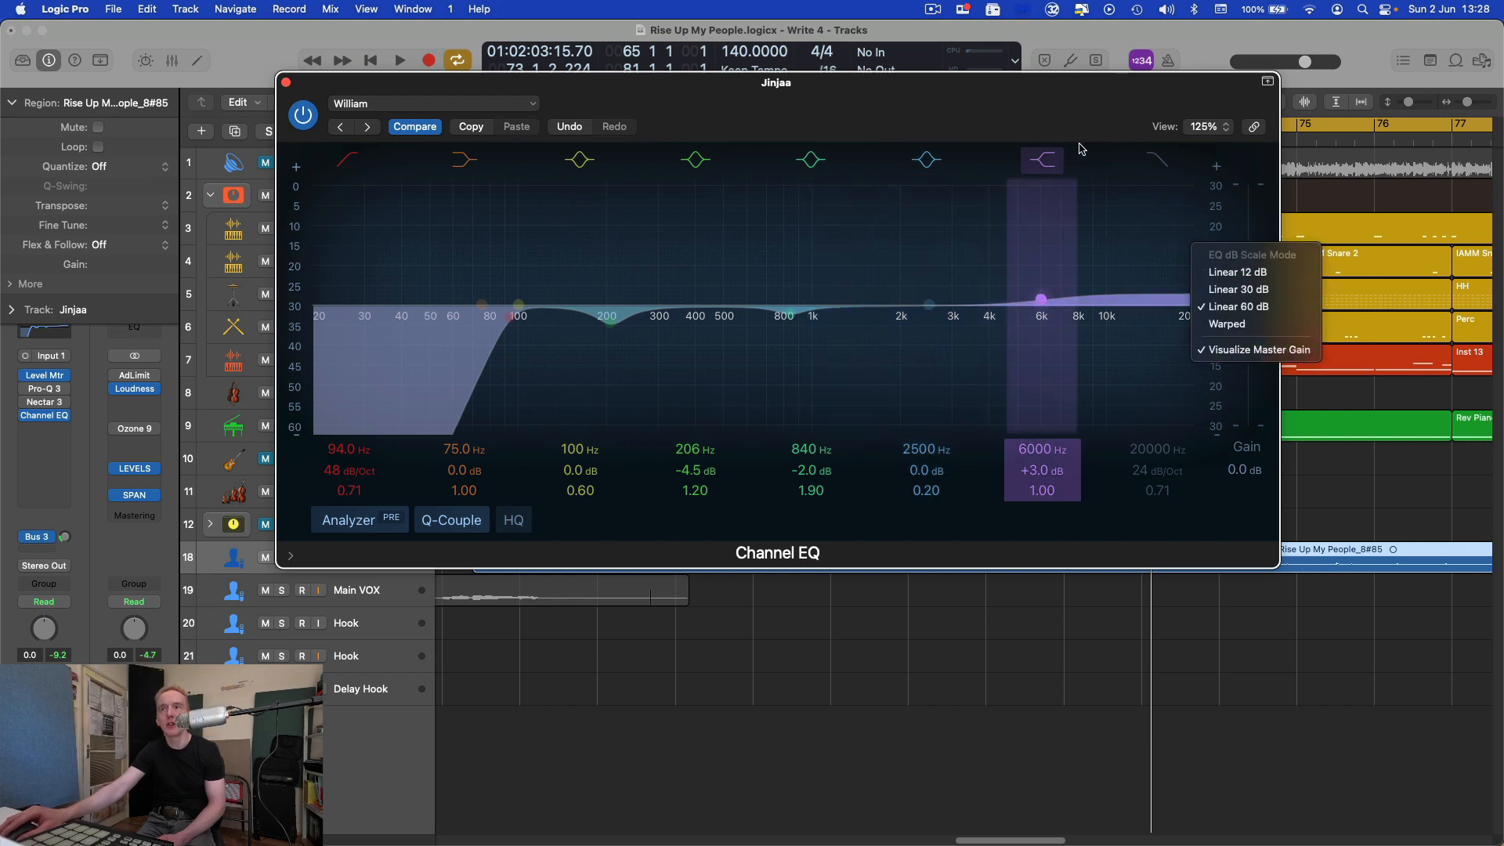
{"action": "left_click", "coordinate": [1055, 120]}
{"action": "left_click_drag", "start_coordinate": [1049, 126], "coordinate": [1062, 182]}
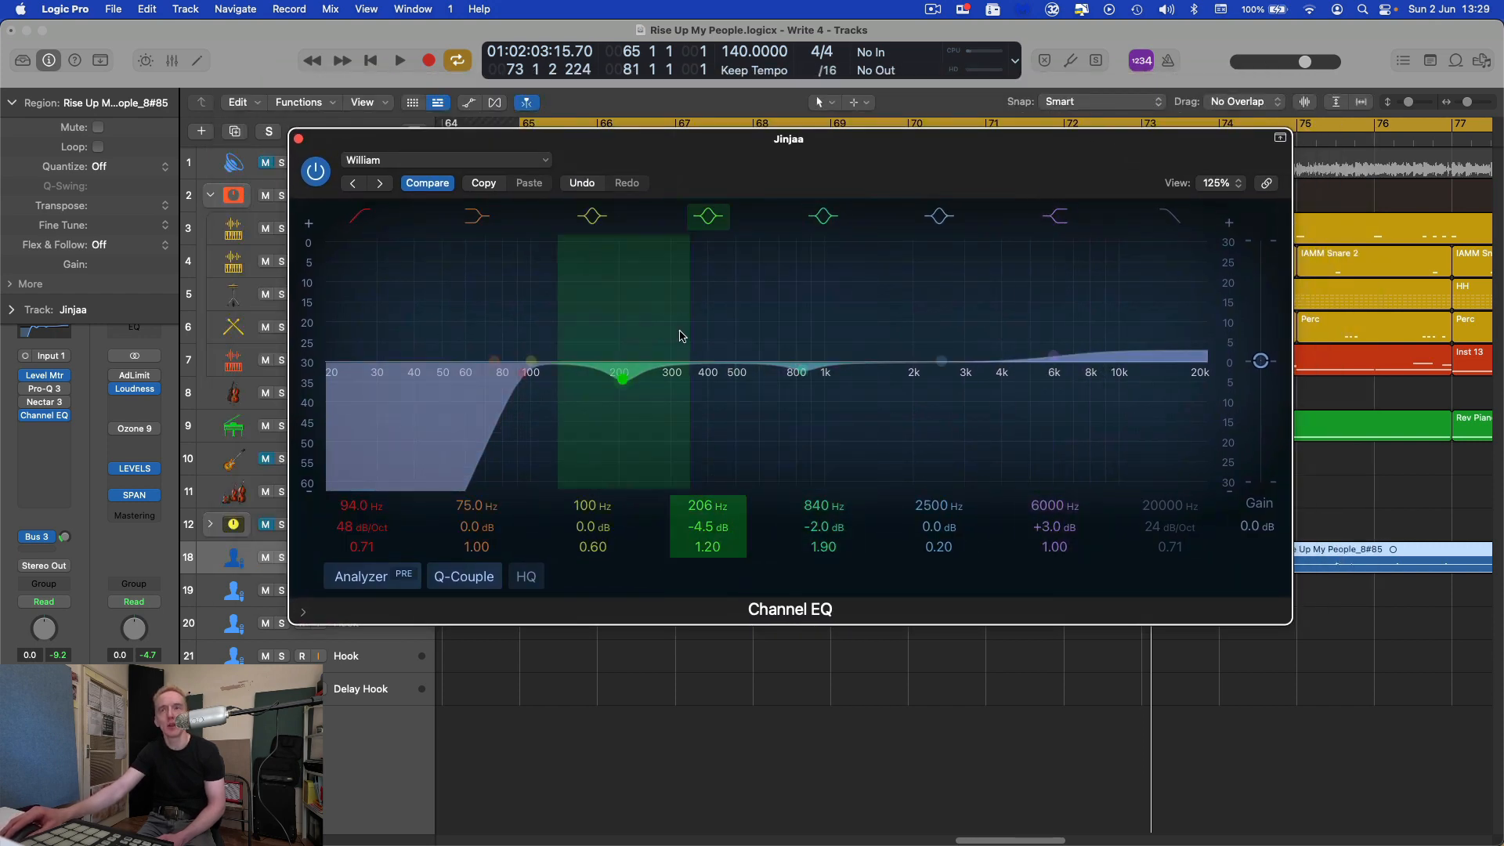
{"action": "right_click", "coordinate": [1159, 308]}
{"action": "left_click", "coordinate": [1259, 342]}
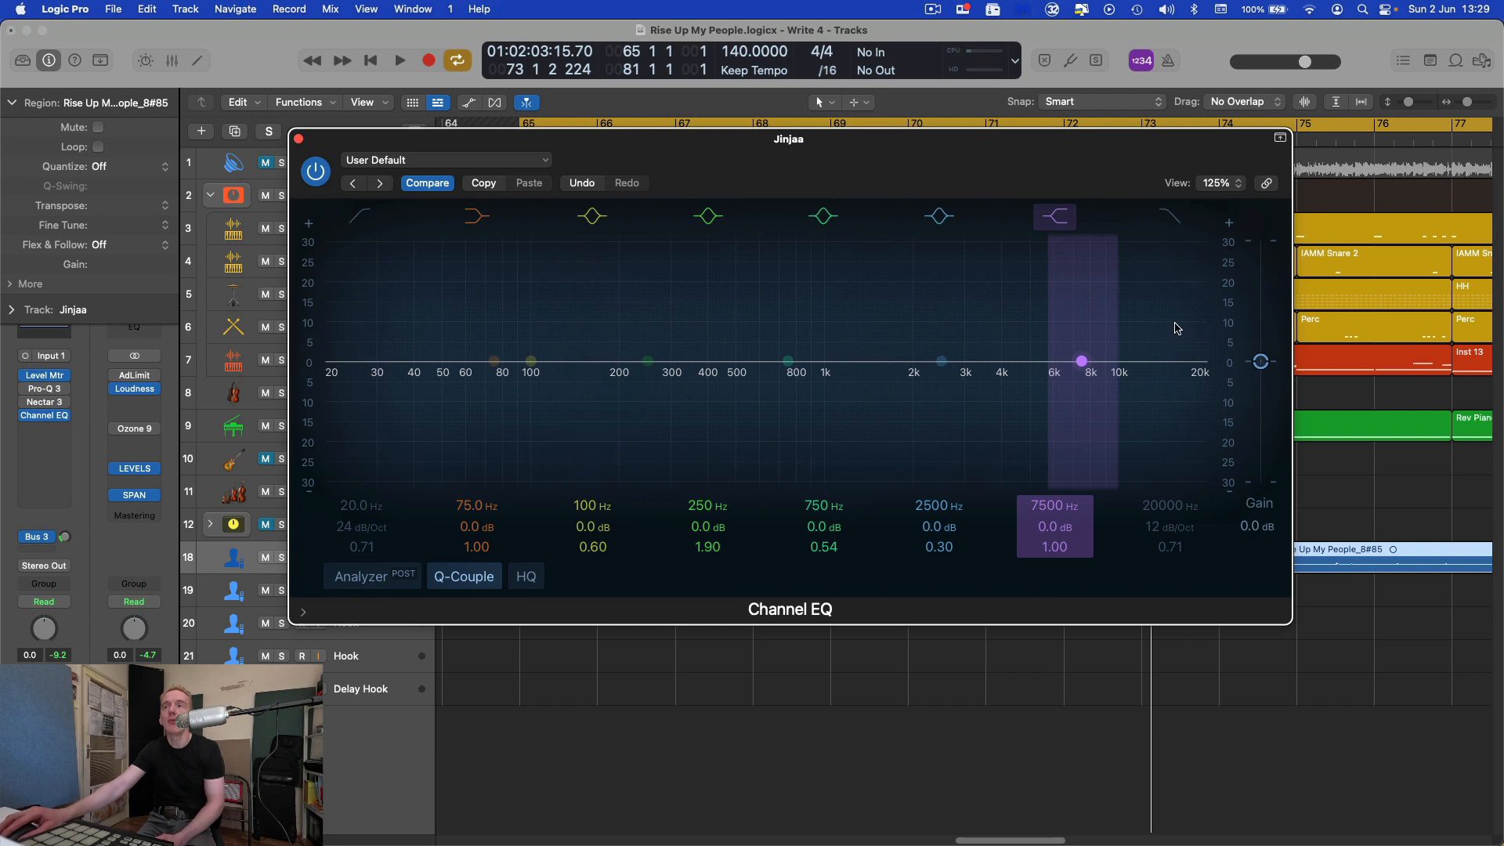
{"action": "right_click", "coordinate": [1175, 327]}
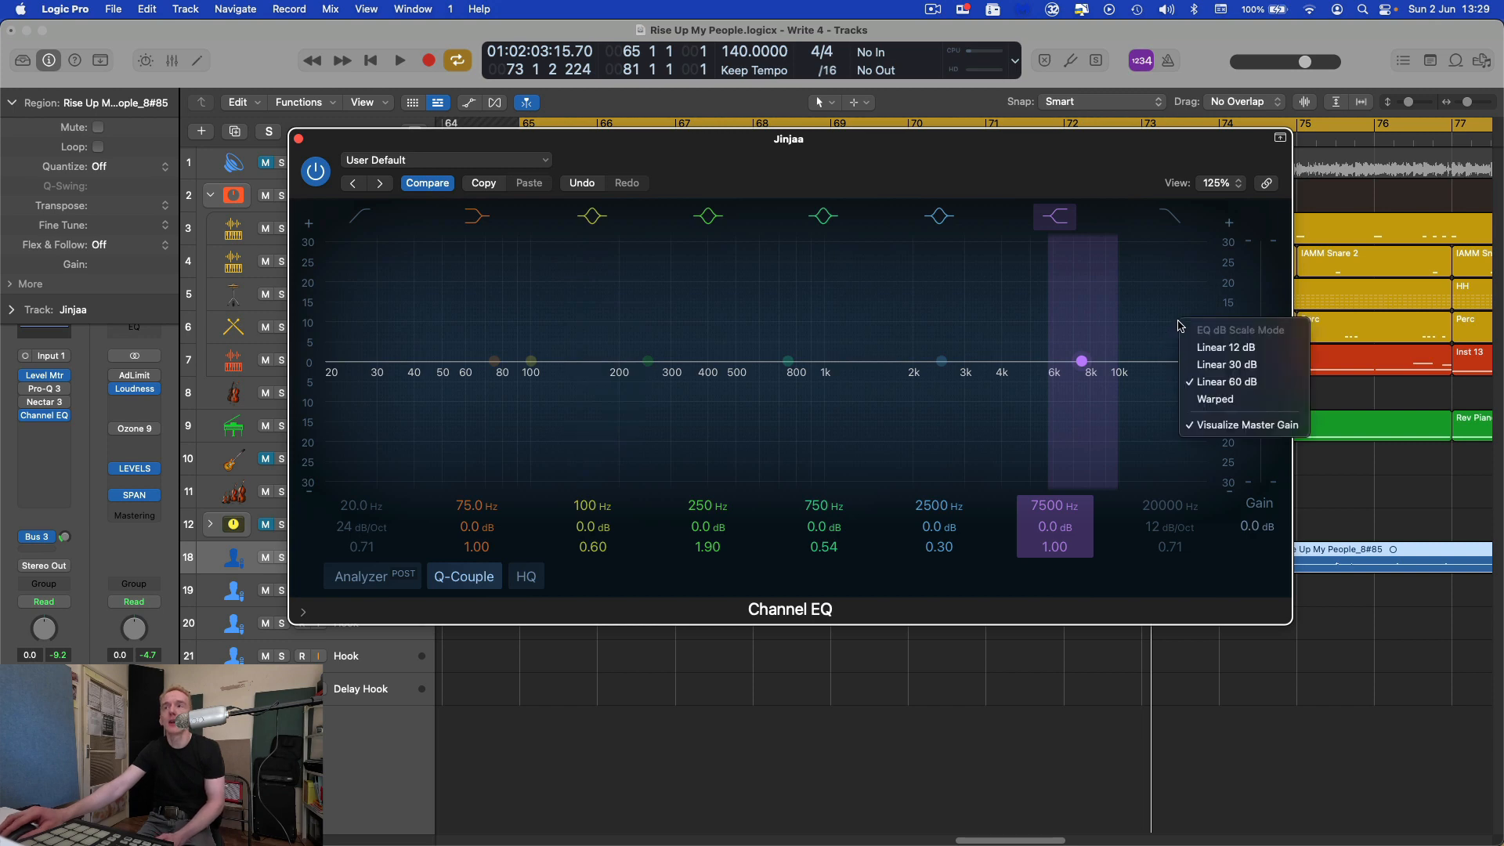
{"action": "left_click", "coordinate": [1253, 382]}
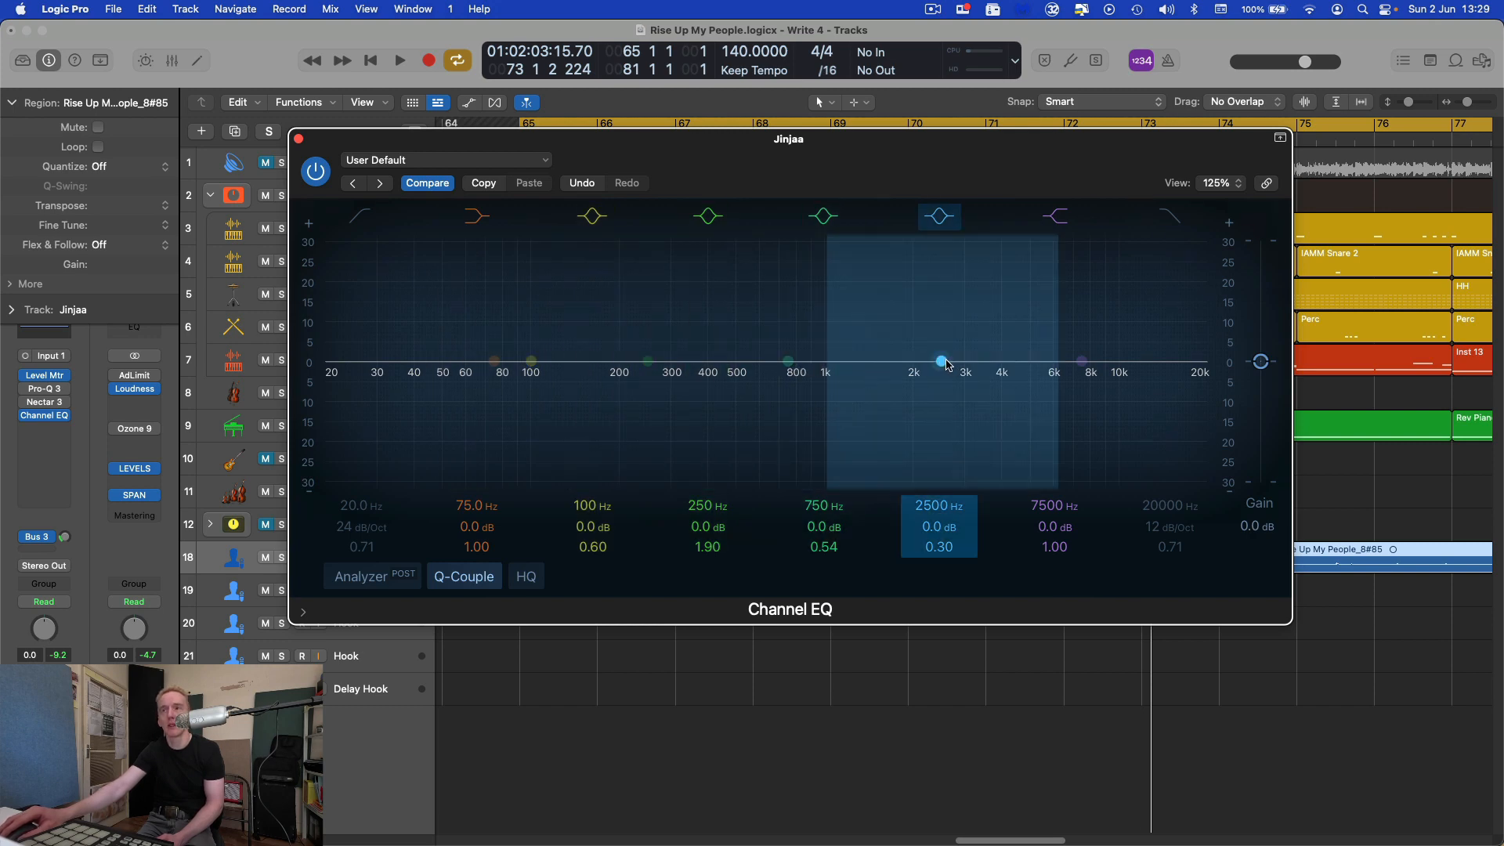
- Shape the 2500 Hz bell band to about 2600 Hz, +7.6 dB and Q 1.10, and set the EQ dB scale mode to Linear 12 dB
{"action": "left_click_drag", "start_coordinate": [941, 362], "coordinate": [950, 321]}
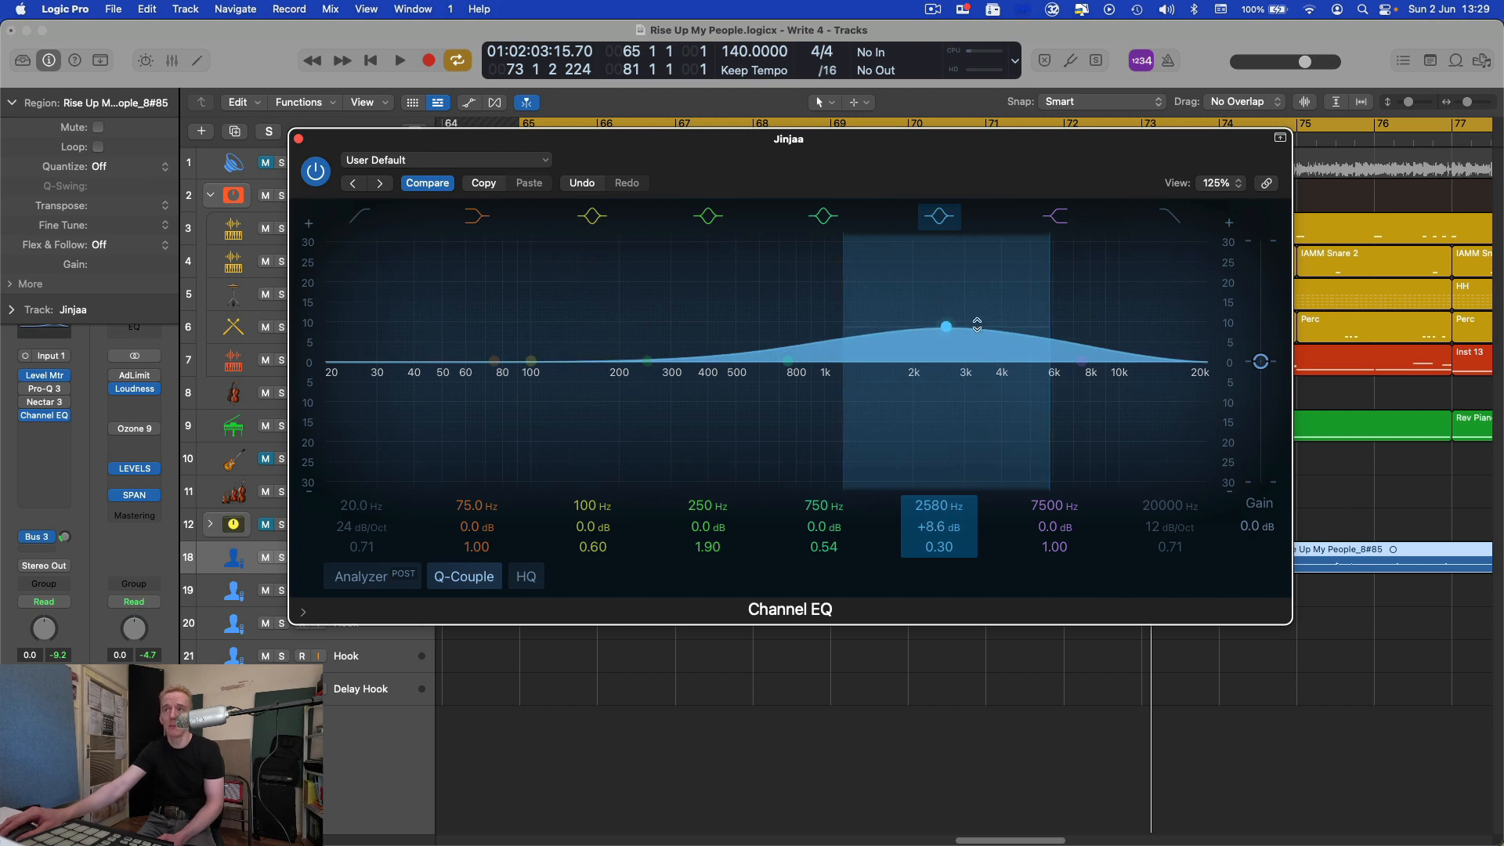
{"action": "left_click_drag", "start_coordinate": [949, 333], "coordinate": [948, 319]}
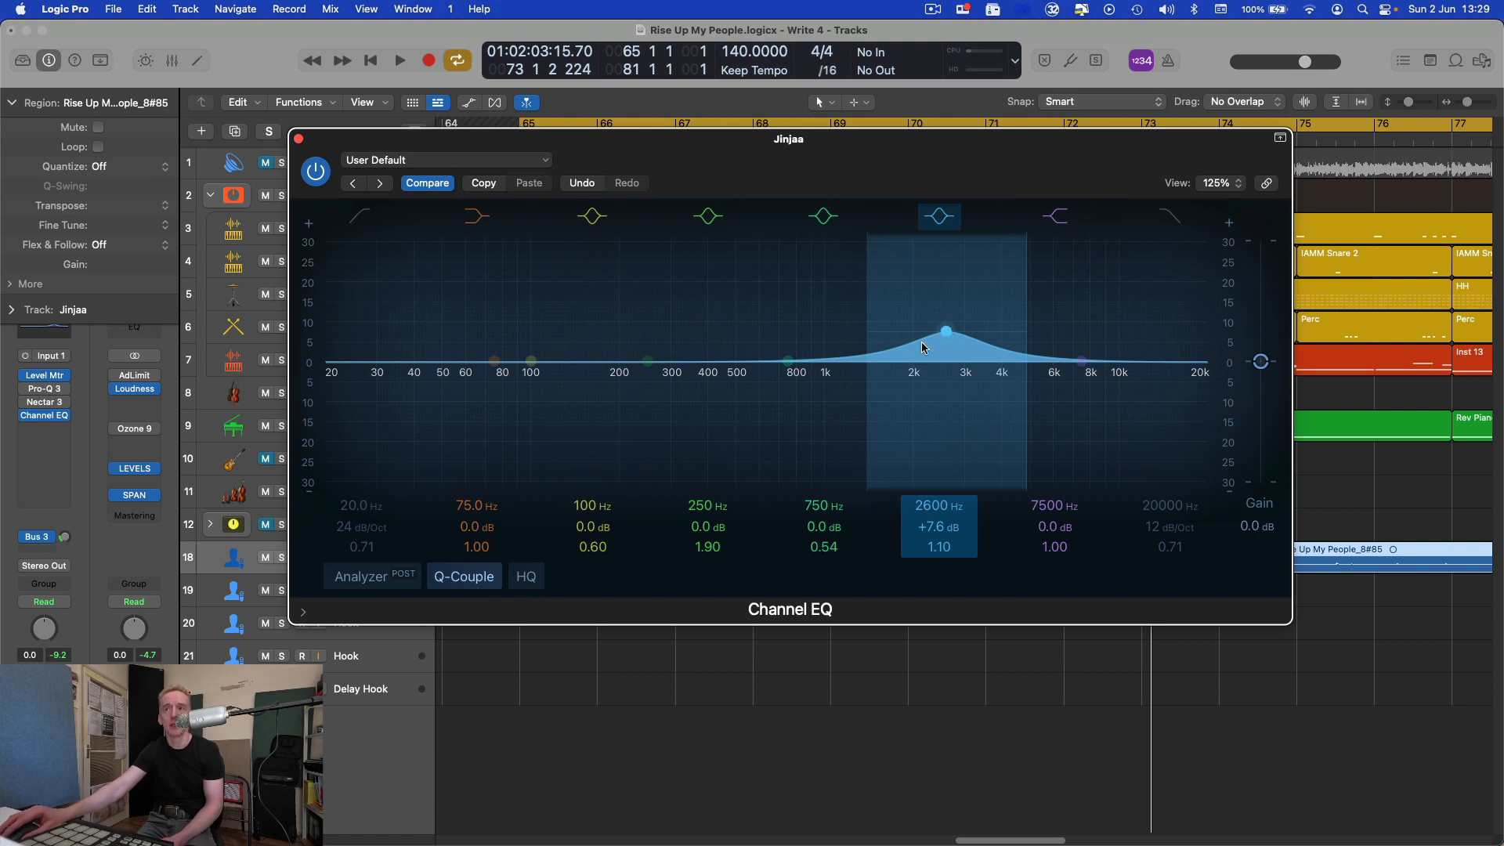
{"action": "right_click", "coordinate": [1166, 322]}
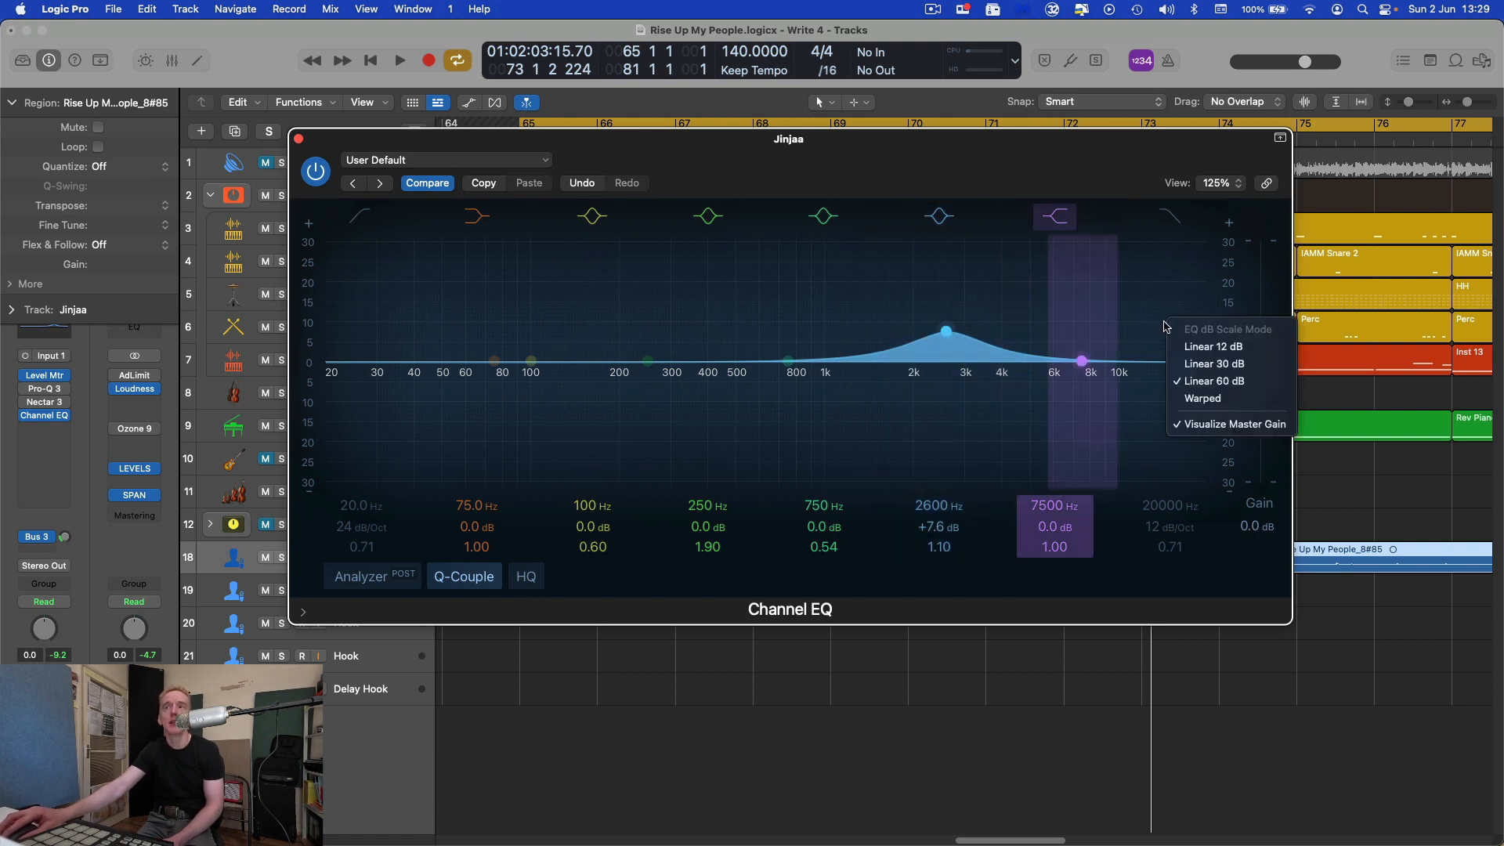
{"action": "left_click", "coordinate": [1214, 347]}
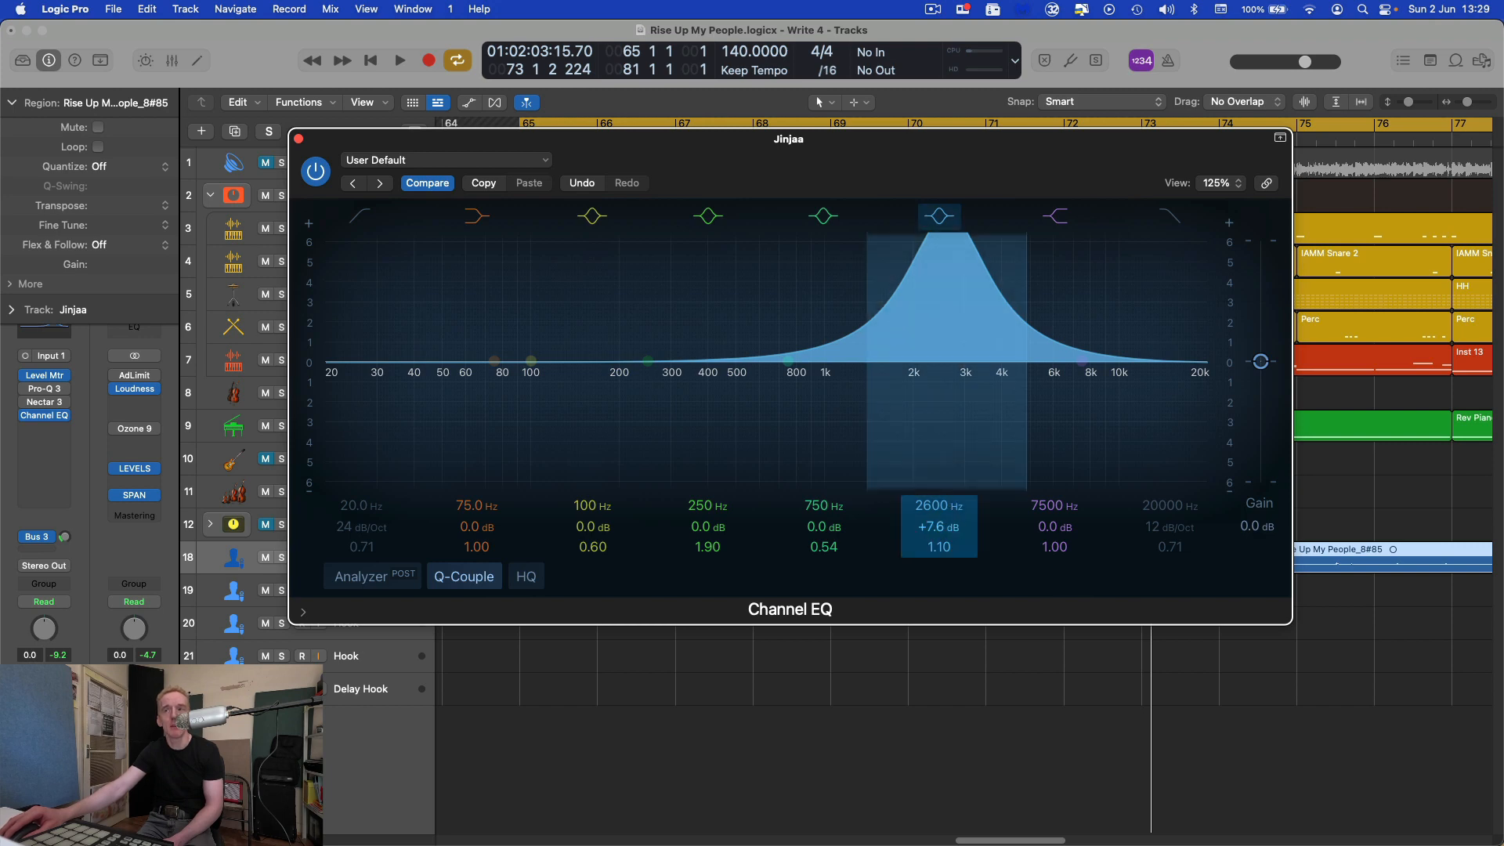
- Lower the 2600 Hz band's gain to +2.0 dB, bring it back to 0 dB, and close the Channel EQ
{"action": "mouse_move", "coordinate": [939, 527]}
{"action": "left_mouse_down"}
{"action": "mouse_move", "coordinate": [938, 553]}
{"action": "mouse_move", "coordinate": [938, 536]}
{"action": "left_mouse_up"}
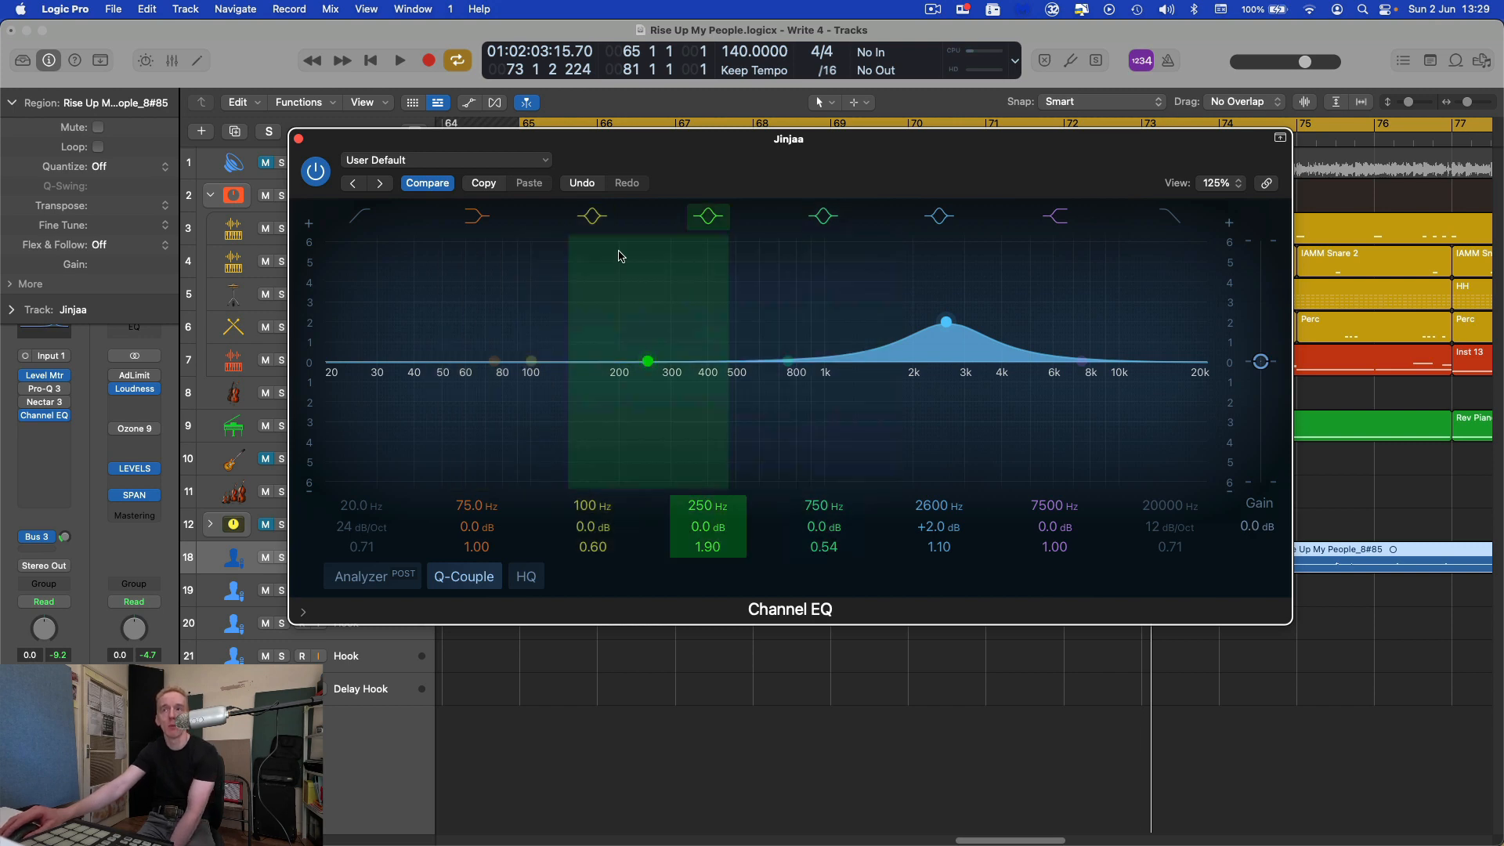
{"action": "mouse_move", "coordinate": [938, 527]}
{"action": "left_mouse_down"}
{"action": "mouse_move", "coordinate": [938, 552]}
{"action": "mouse_move", "coordinate": [939, 526]}
{"action": "left_mouse_up"}
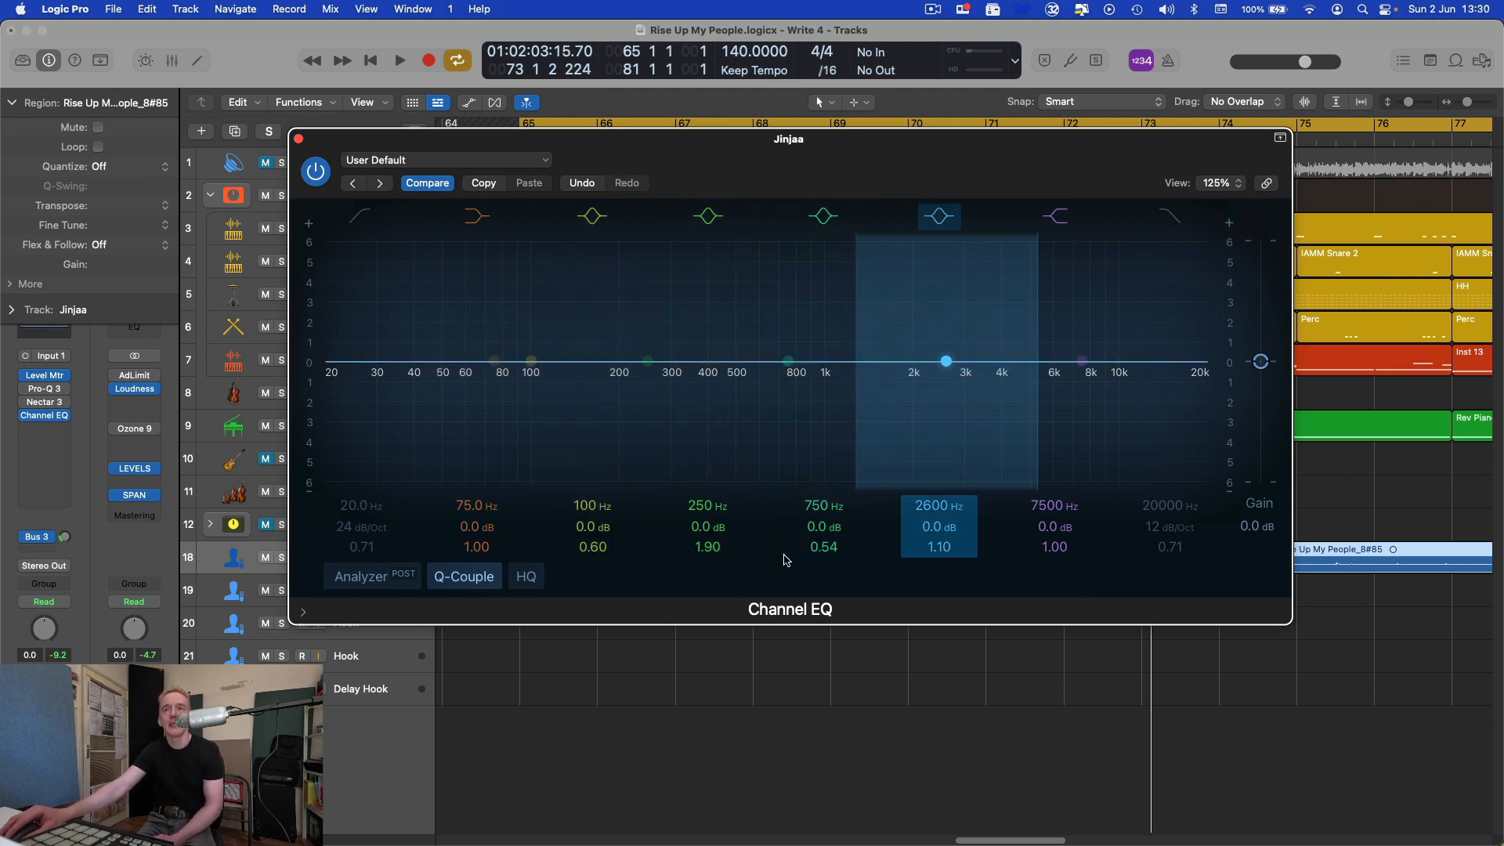
{"action": "left_click", "coordinate": [299, 140]}
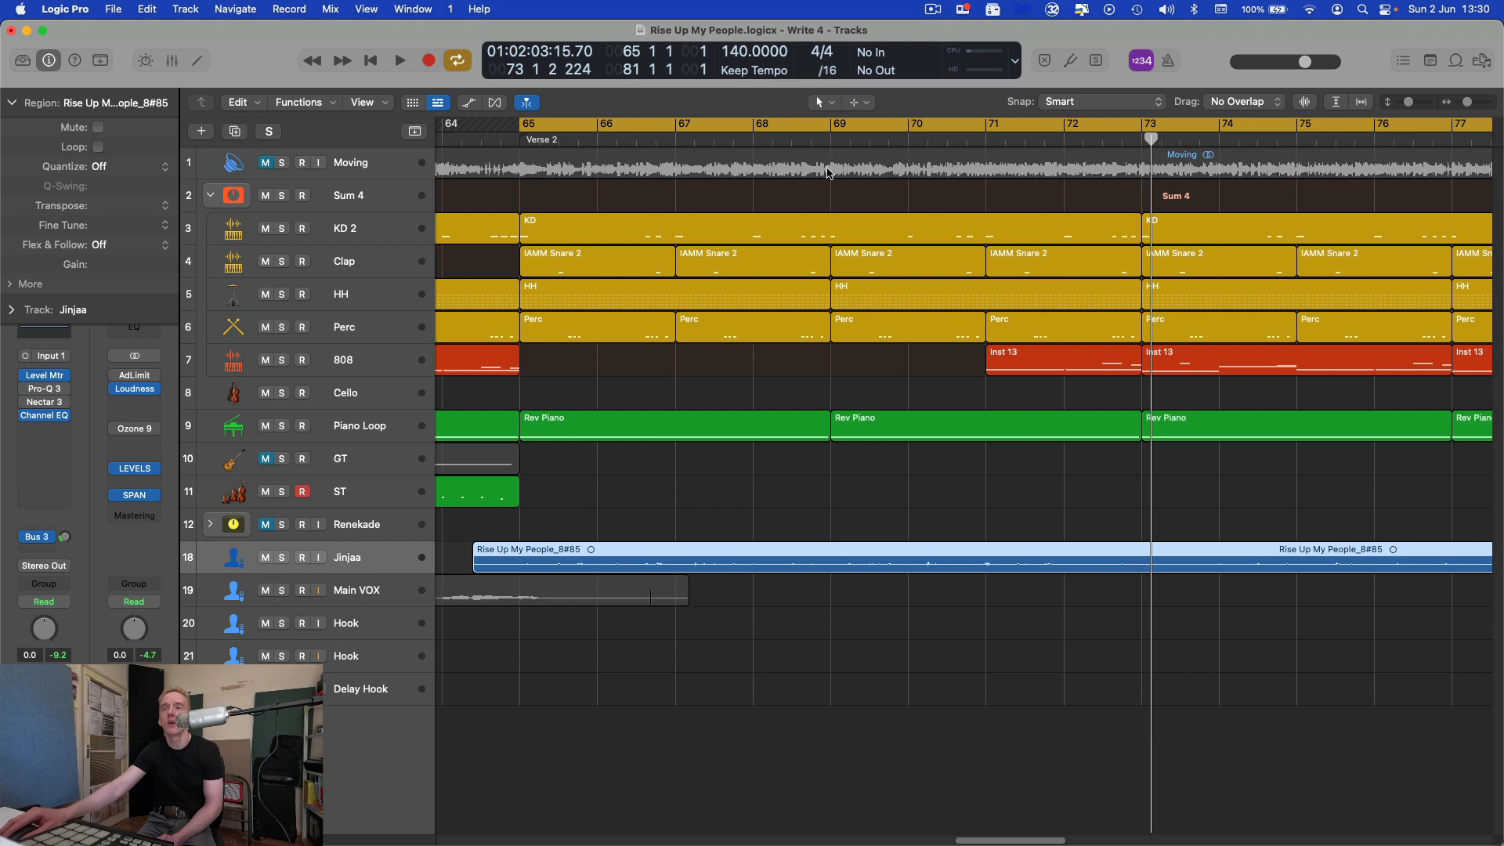
- Cycle bars 69 to 73, solo and select the Piano Loop track, and play it back
{"action": "key", "text": "c"}
{"action": "left_click_drag", "start_coordinate": [837, 128], "coordinate": [1144, 129]}
{"action": "left_click", "coordinate": [283, 427]}
{"action": "left_click", "coordinate": [386, 427]}
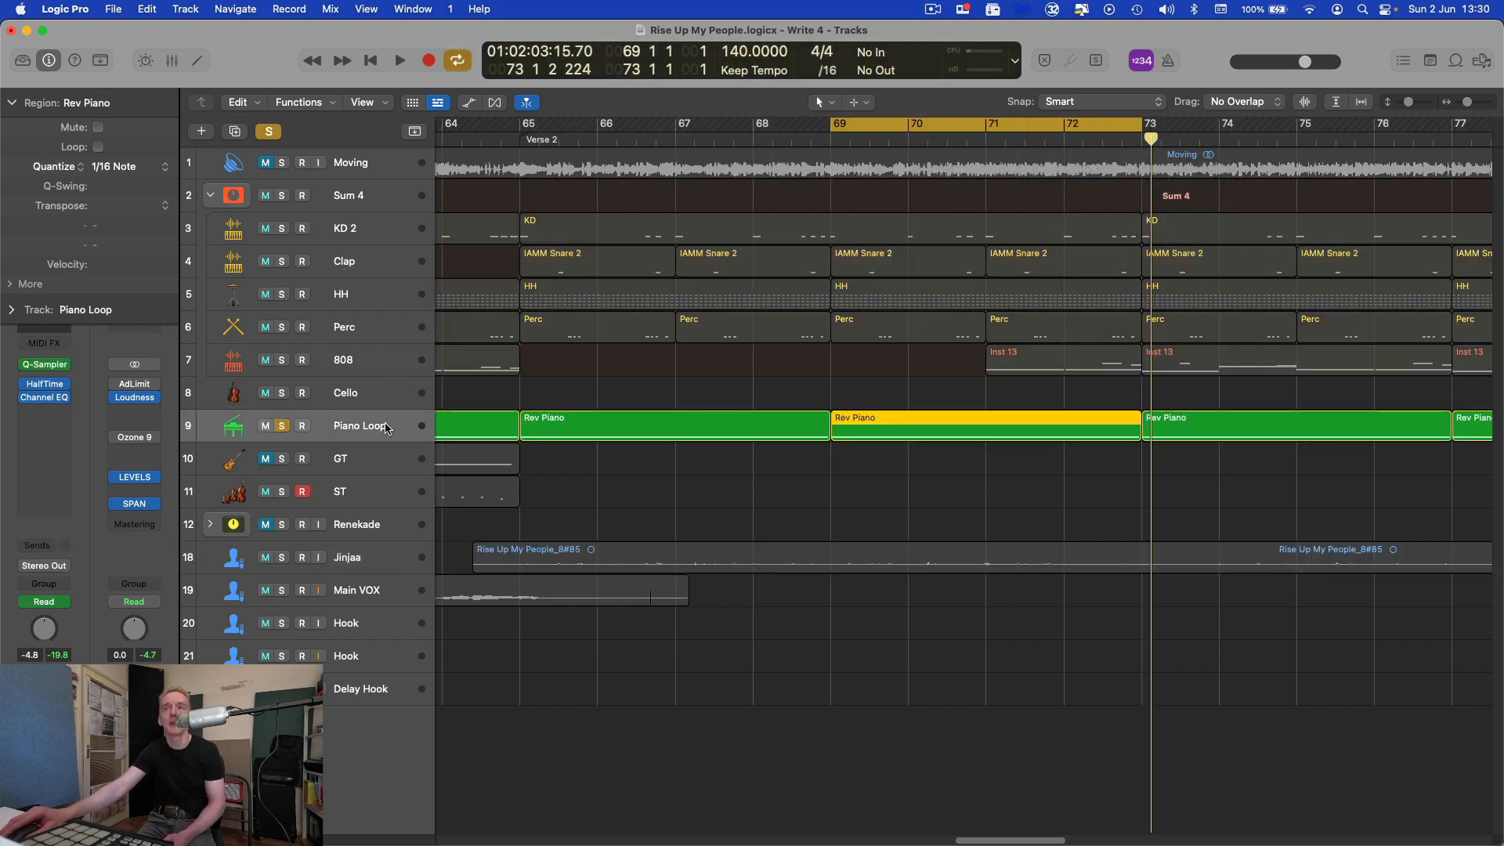
{"action": "key", "text": "space"}
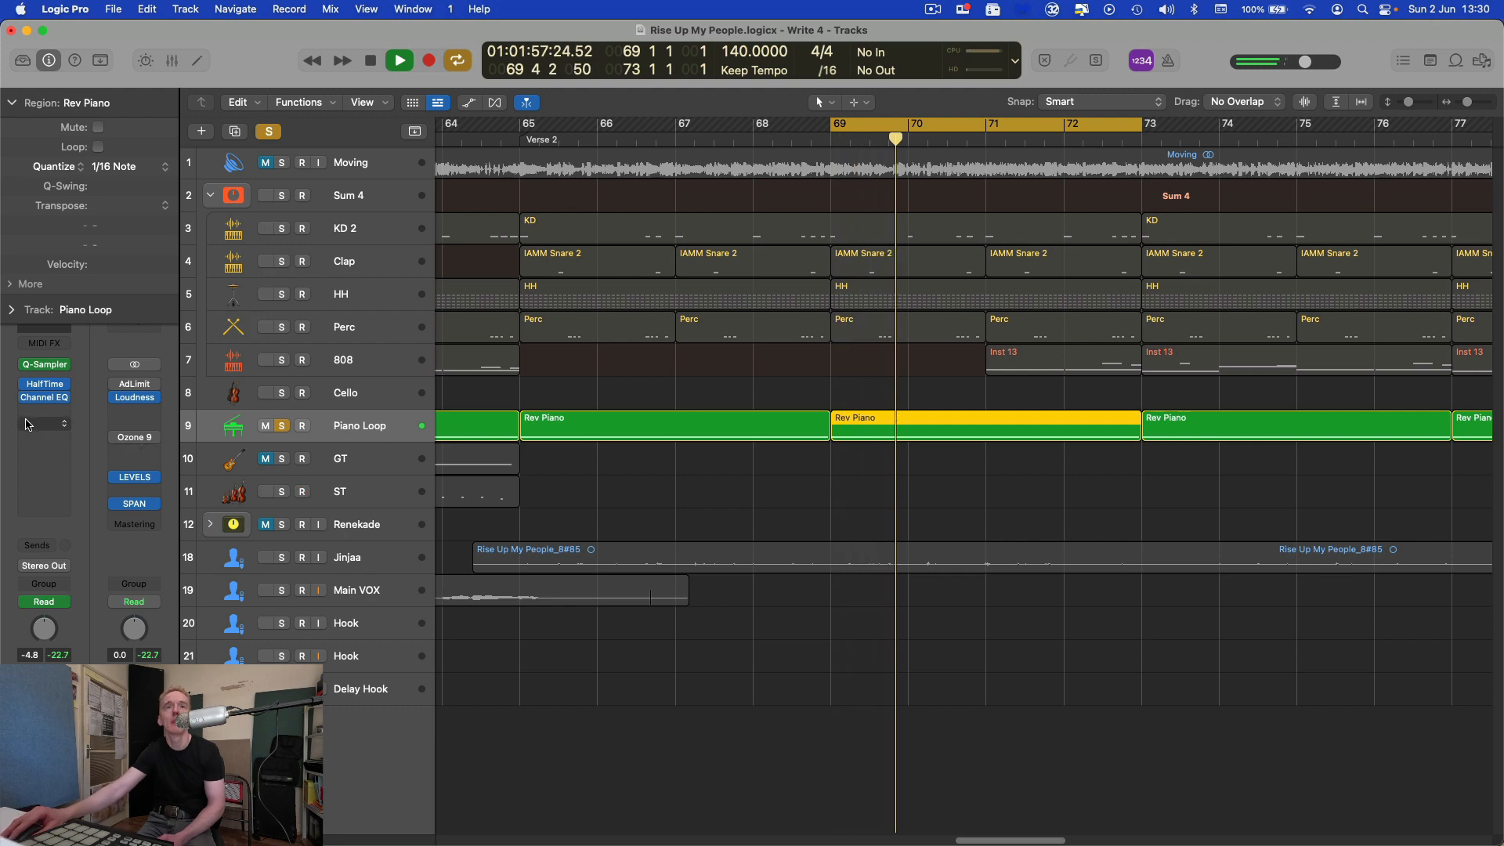
- Open the Piano Loop track's Channel EQ and set its processing mode to Stereo
{"action": "left_click", "coordinate": [41, 397]}
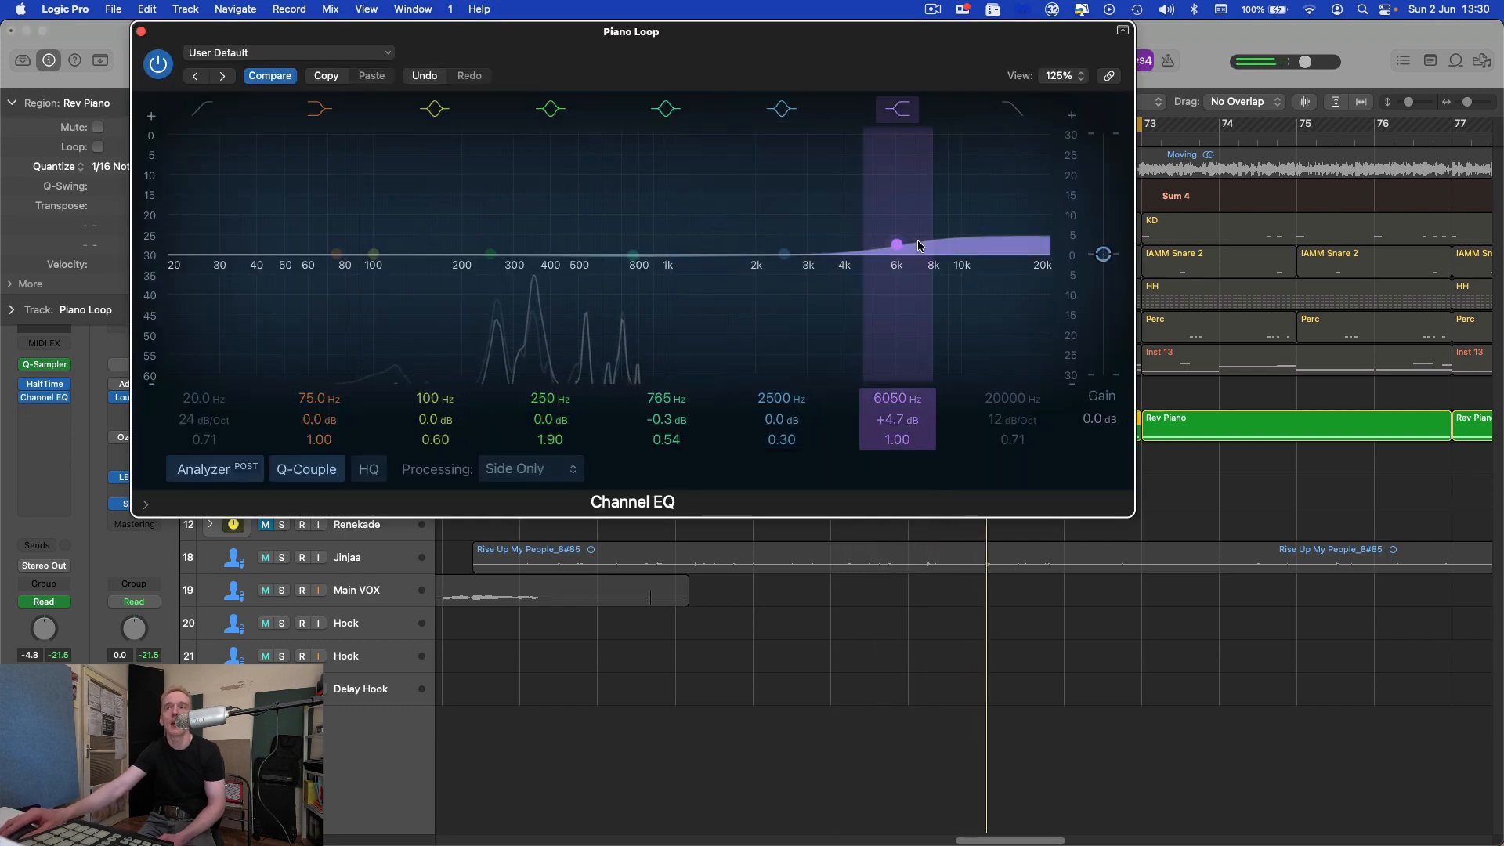
{"action": "left_click_drag", "start_coordinate": [735, 49], "coordinate": [881, 144]}
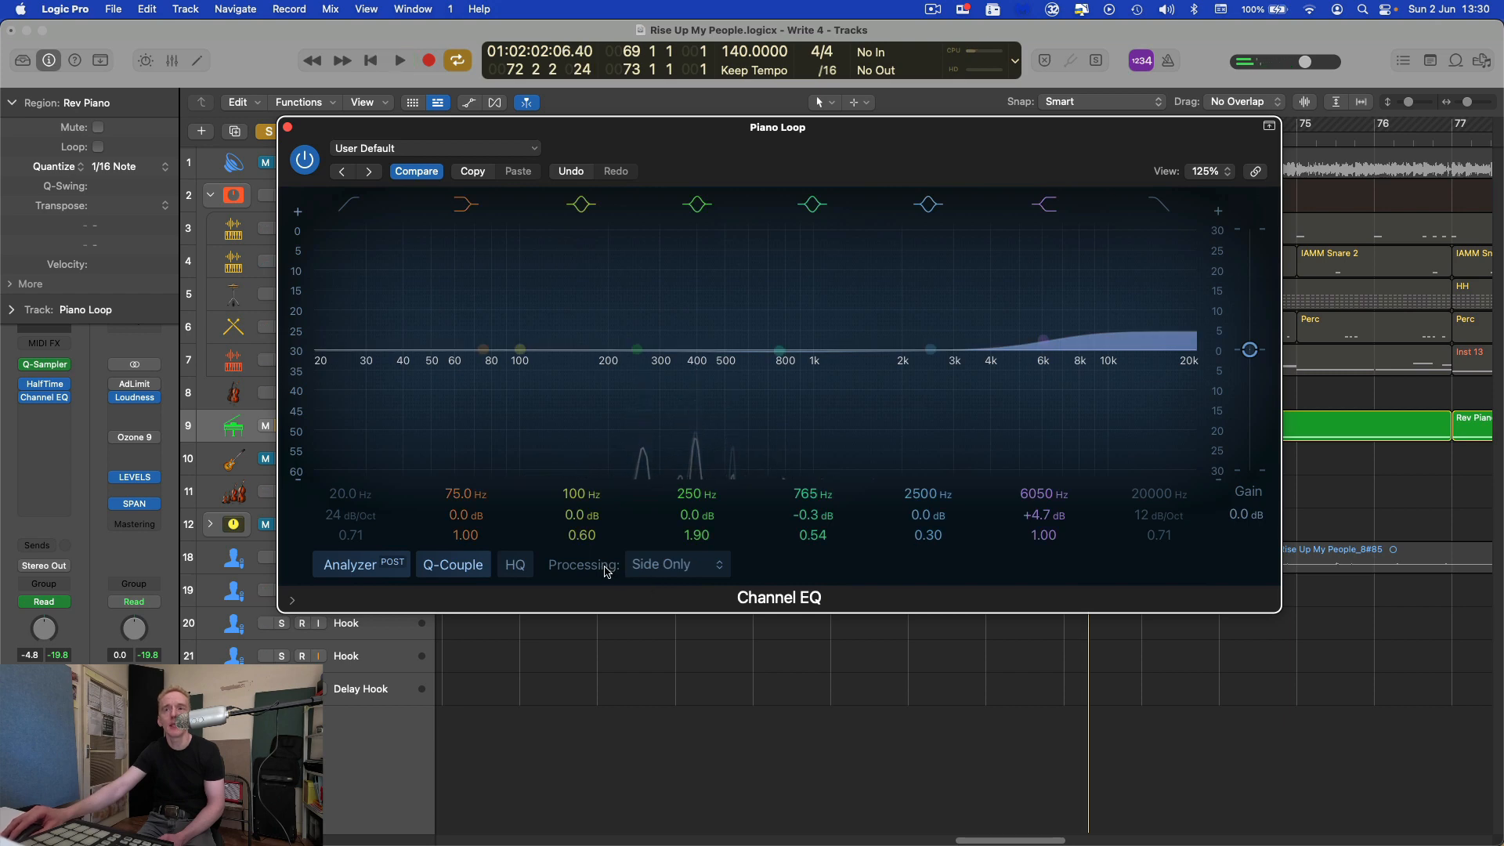
{"action": "left_click", "coordinate": [656, 565]}
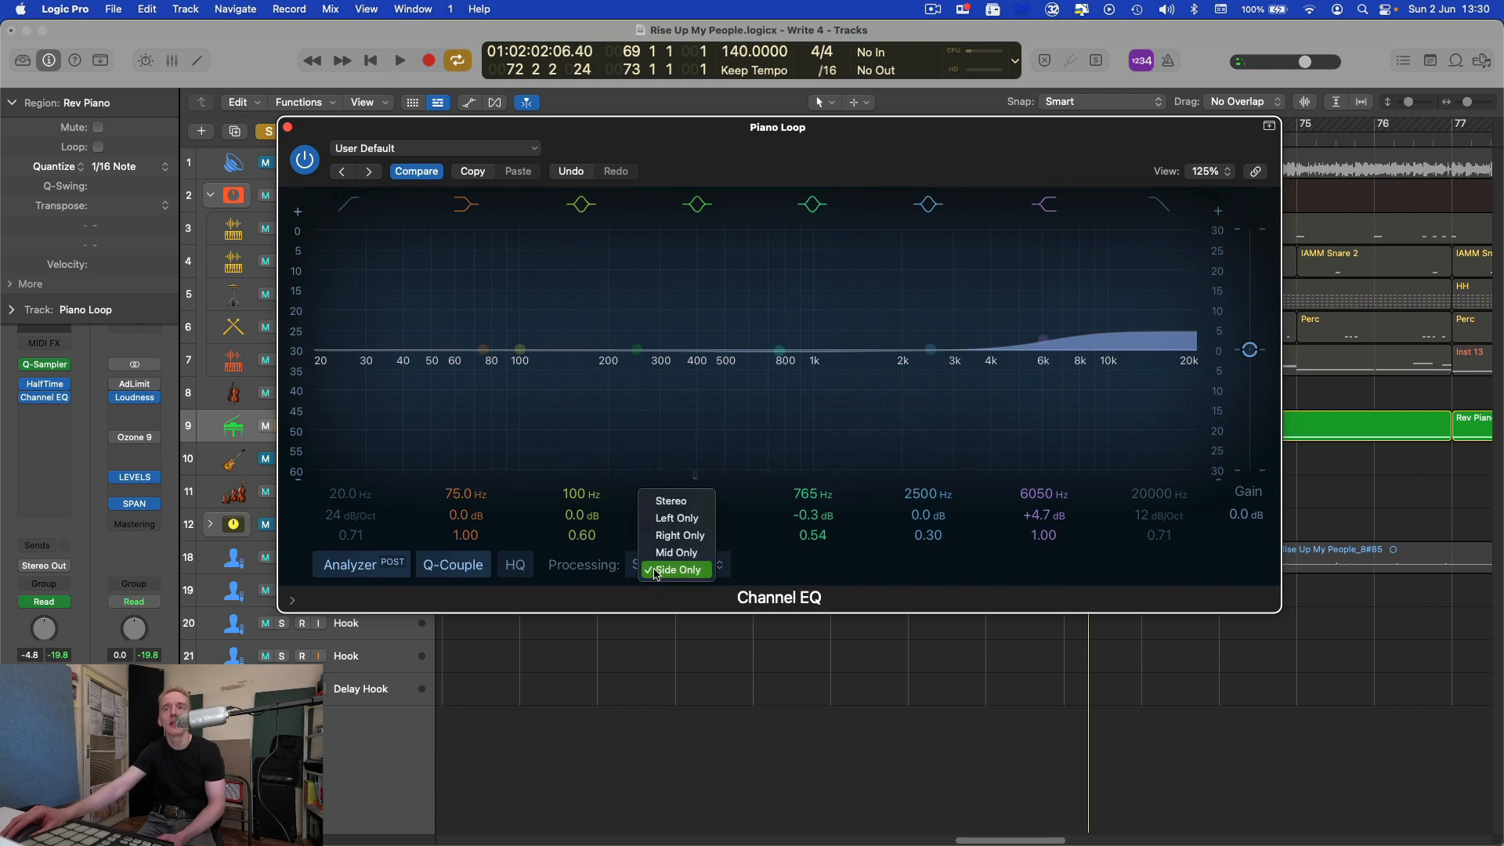
{"action": "left_click", "coordinate": [672, 501]}
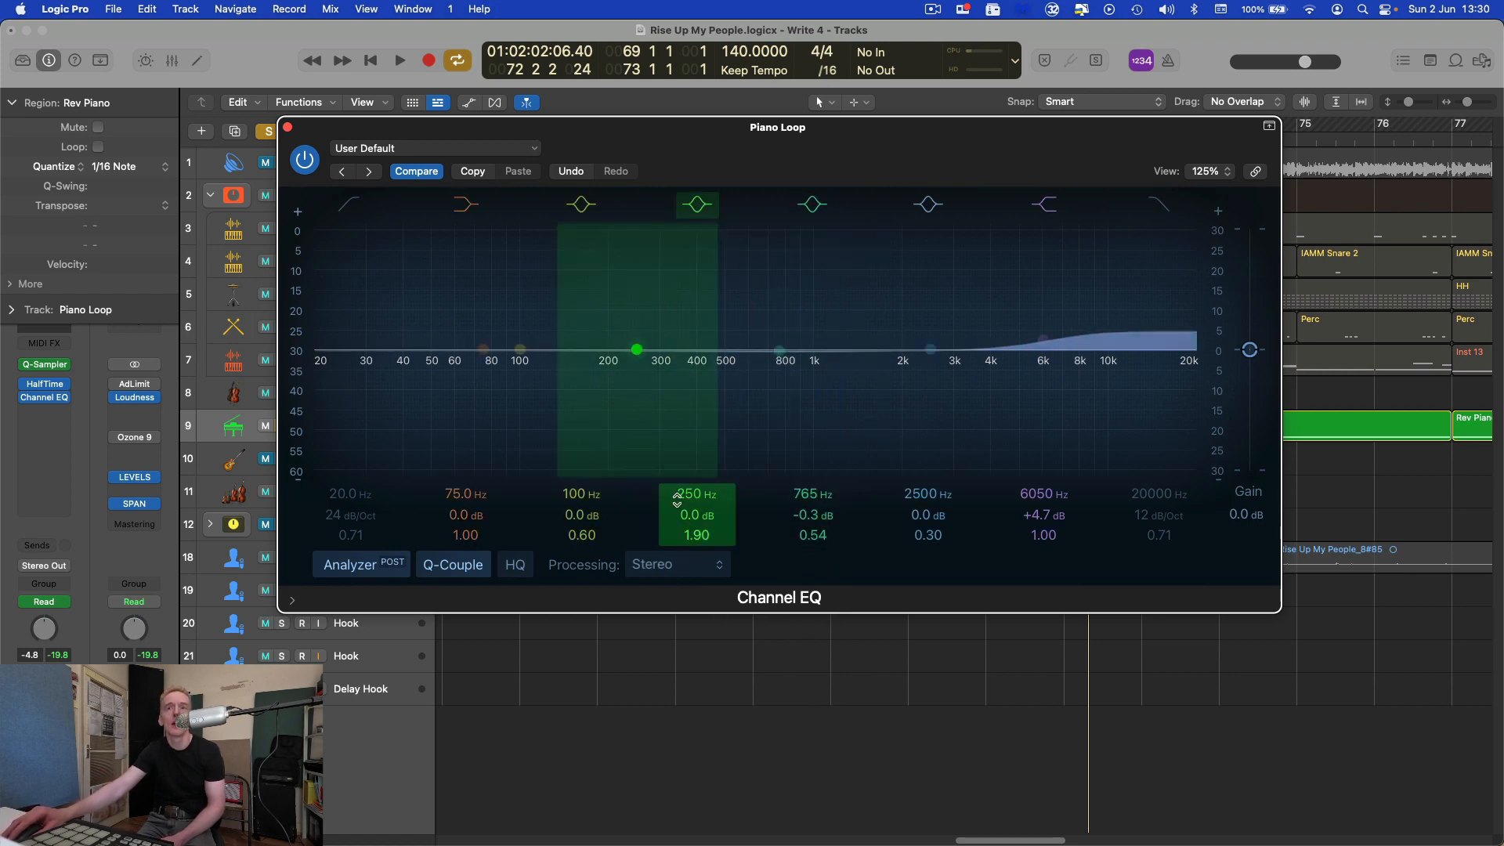
- Play the piano loop and set its Channel EQ processing mode to Side Only
{"action": "key", "text": "space"}
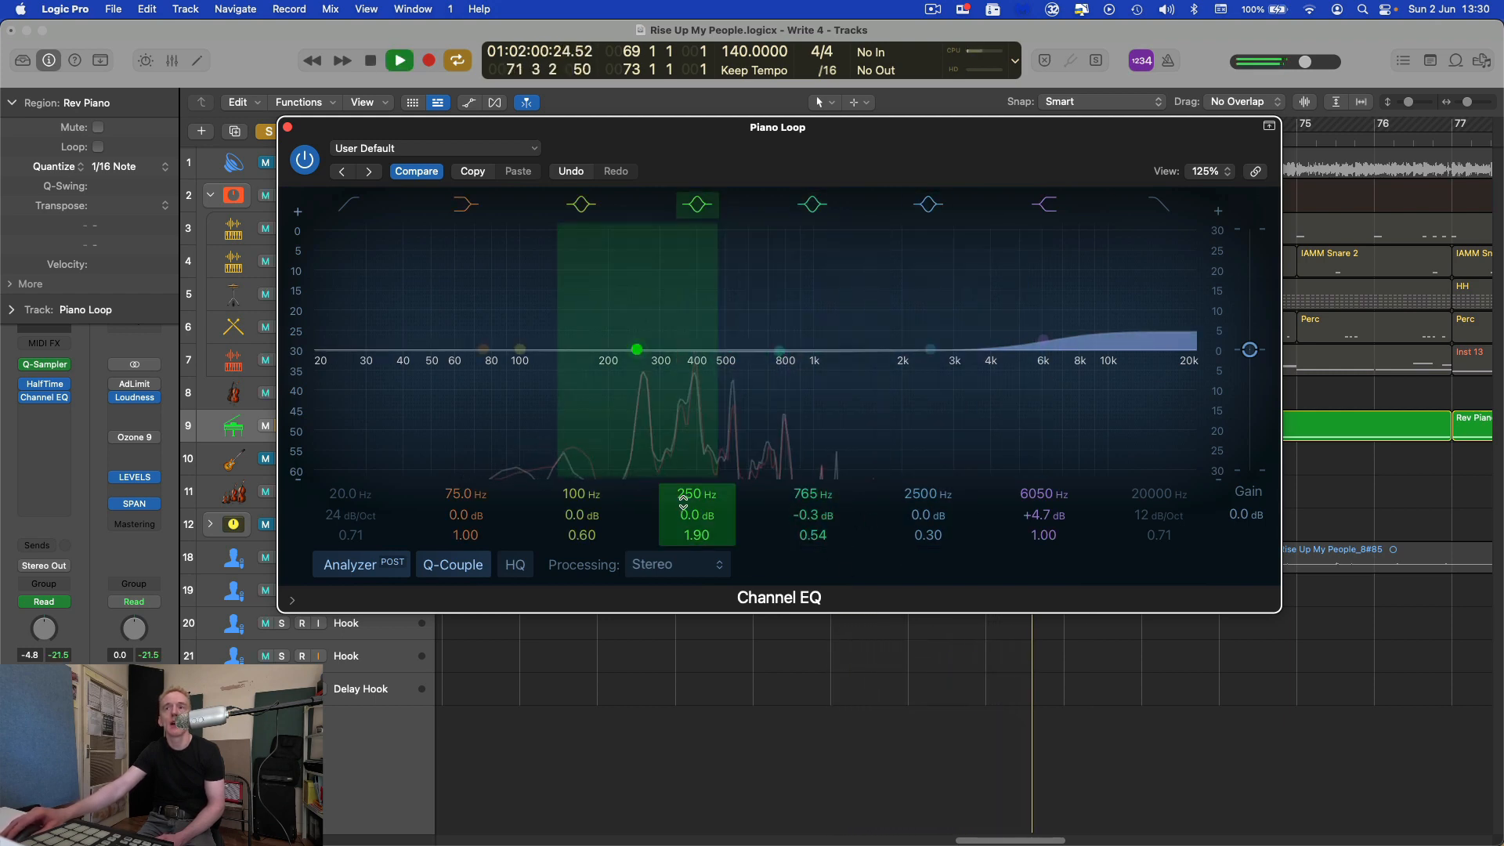
{"action": "left_click", "coordinate": [707, 565]}
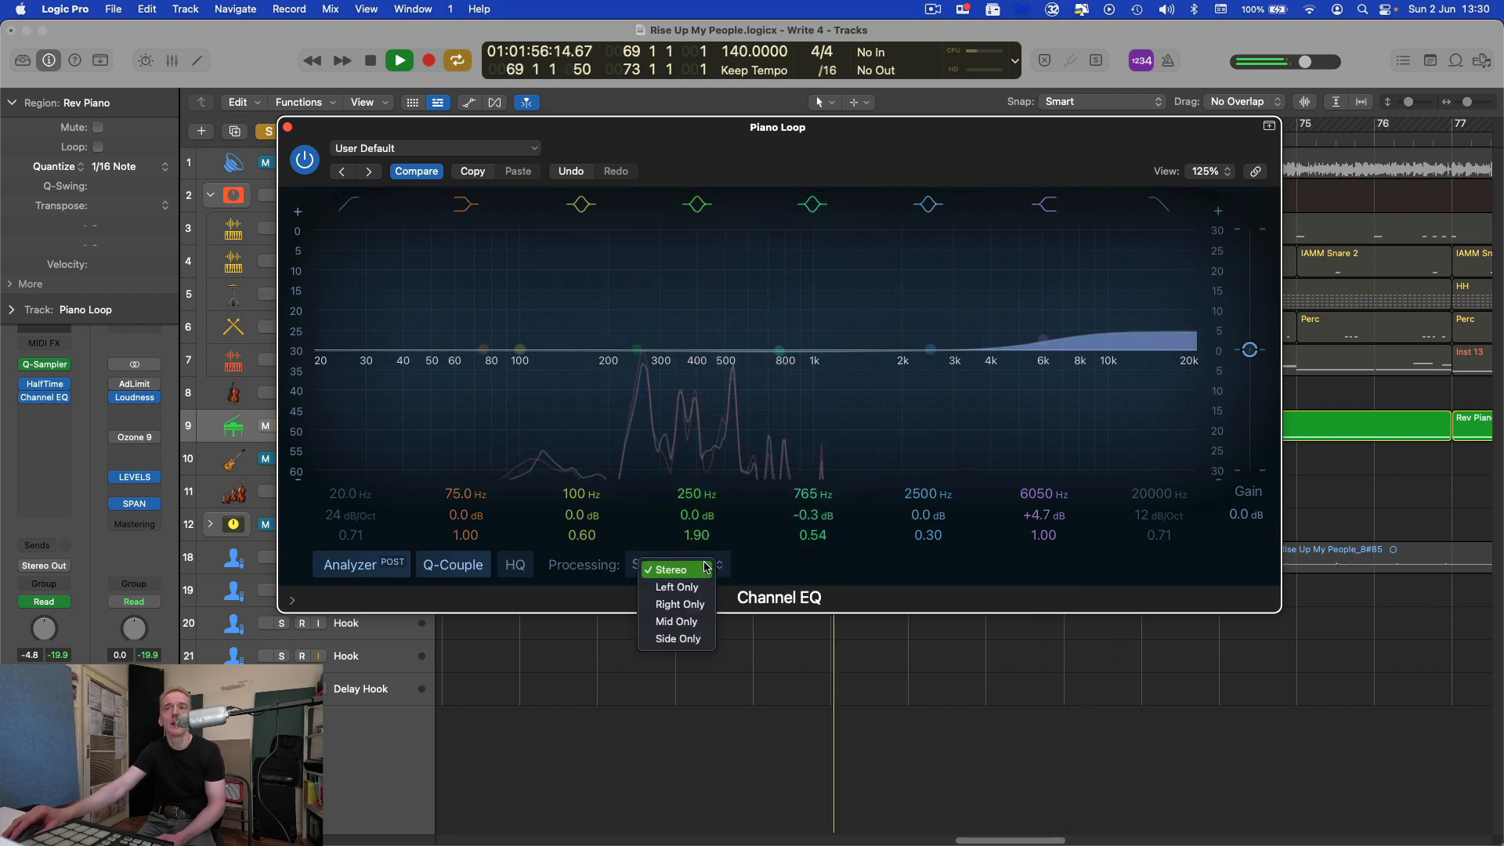
{"action": "left_click", "coordinate": [696, 640]}
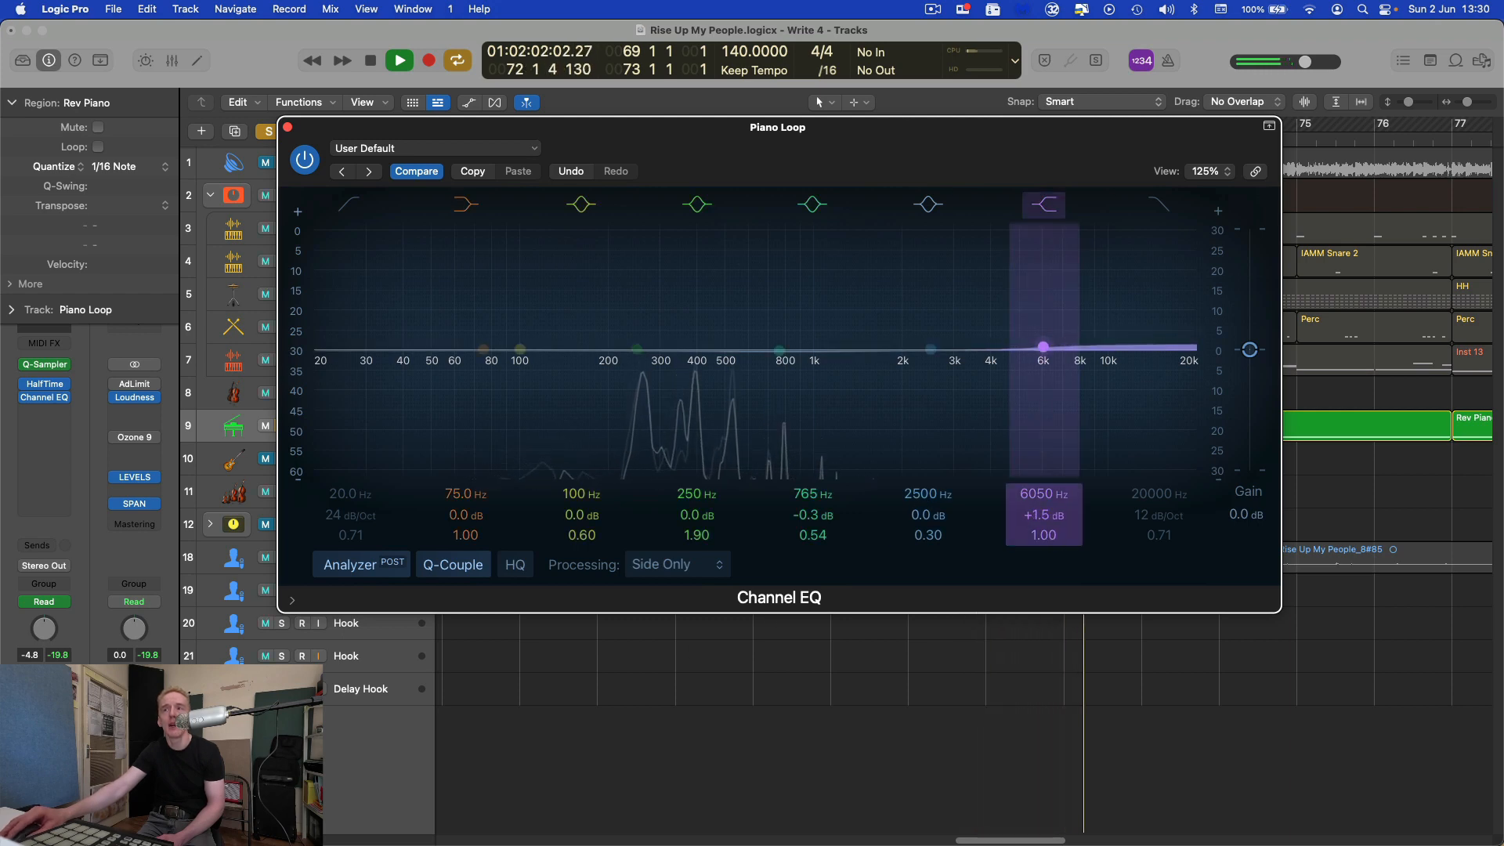
- Boost the 6050 Hz high shelf on the side signal to about +8.7 dB, stop playback, and bring the gain back to 0 dB
{"action": "left_click_drag", "start_coordinate": [1042, 348], "coordinate": [1042, 333]}
{"action": "left_click_drag", "start_coordinate": [1039, 513], "coordinate": [1040, 510]}
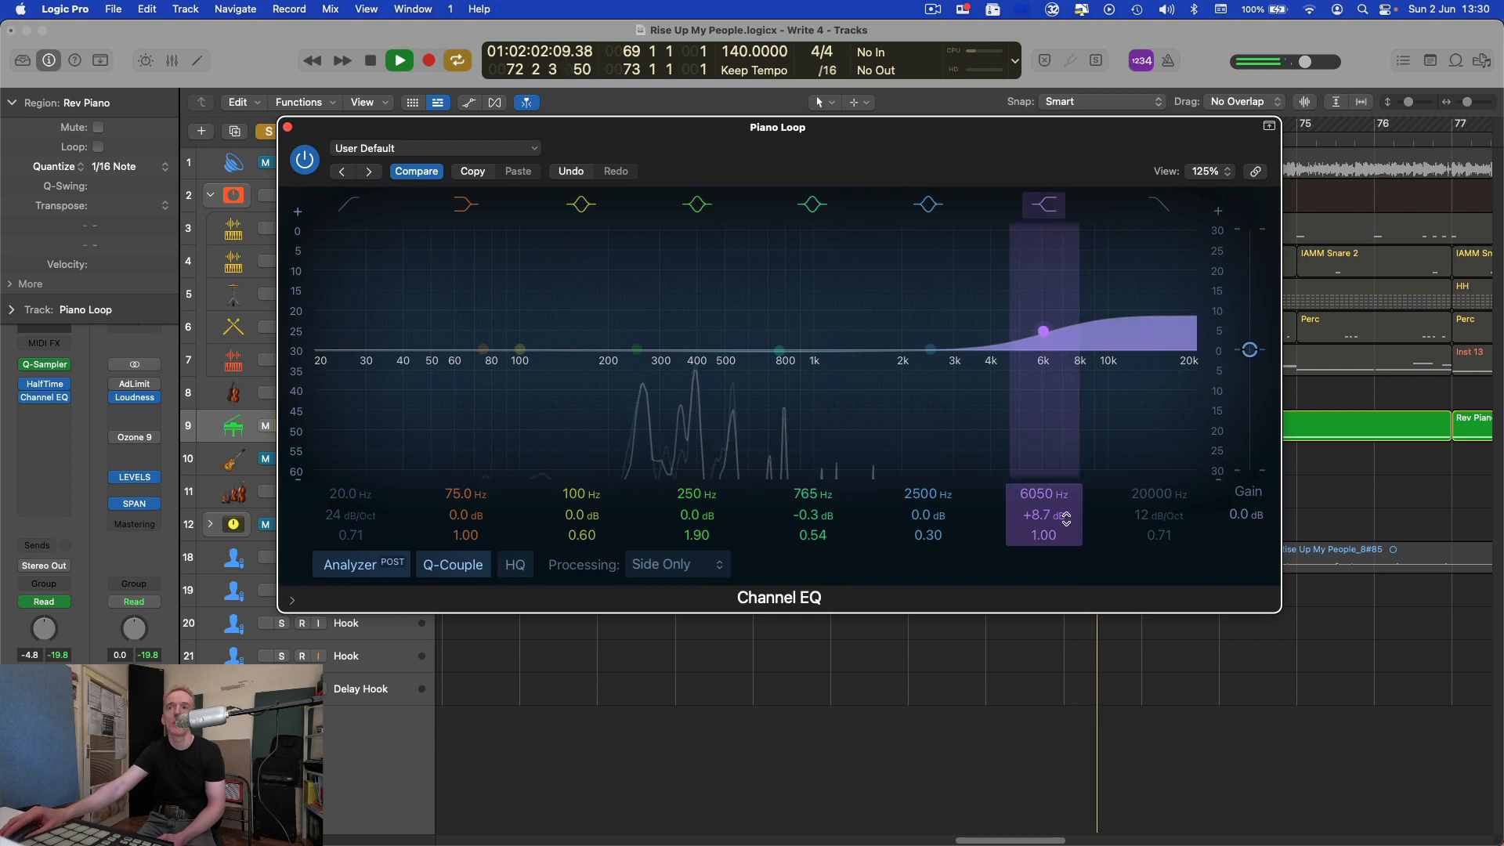
{"action": "left_click_drag", "start_coordinate": [1043, 515], "coordinate": [1043, 537]}
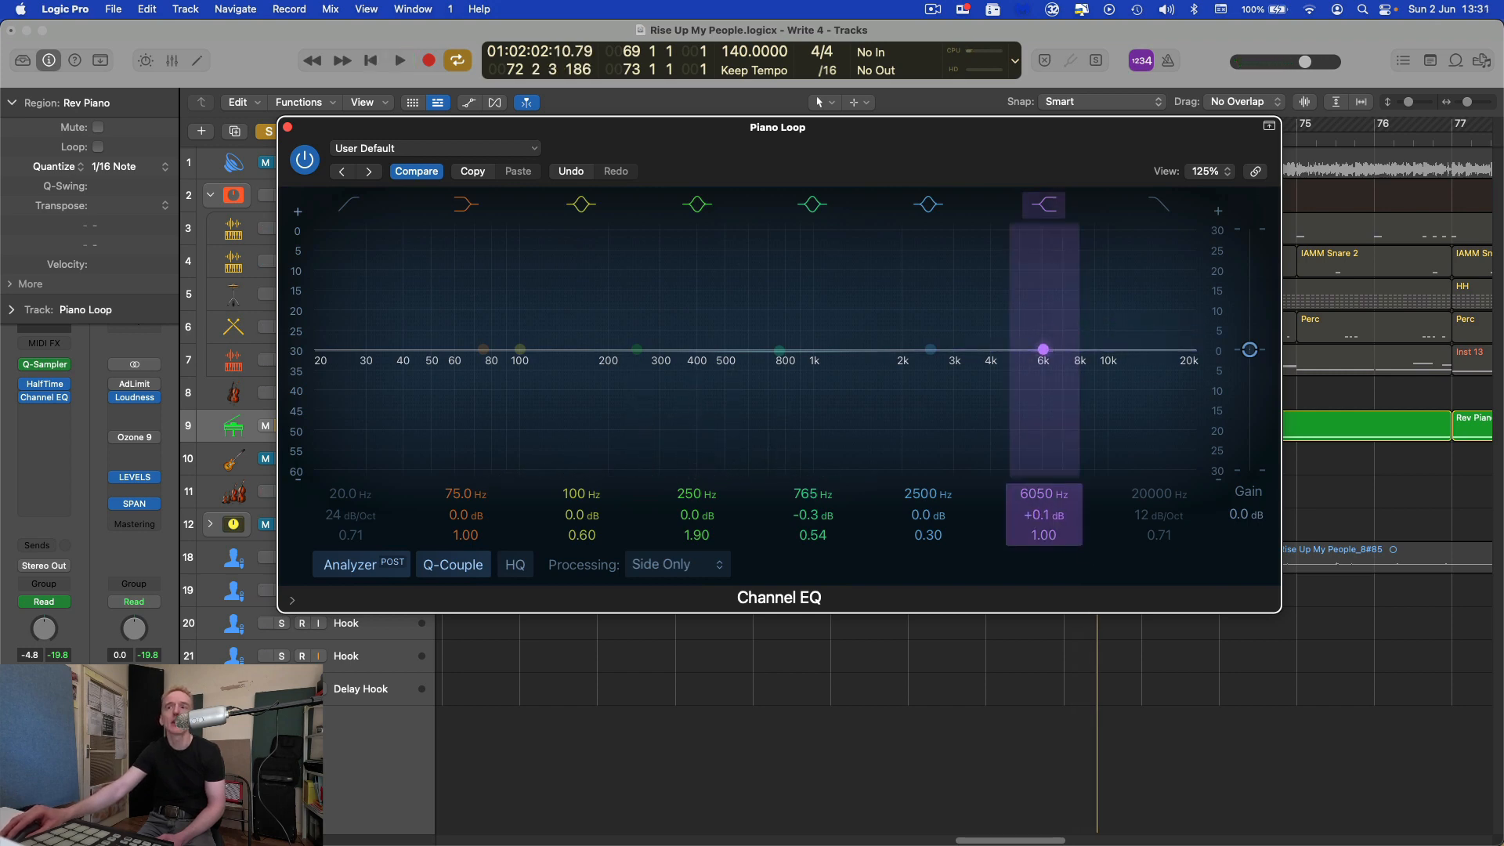
- Set the processing mode to Mid Only and lower the EQ's master gain to -24.0 dB during playback
{"action": "left_click", "coordinate": [684, 570]}
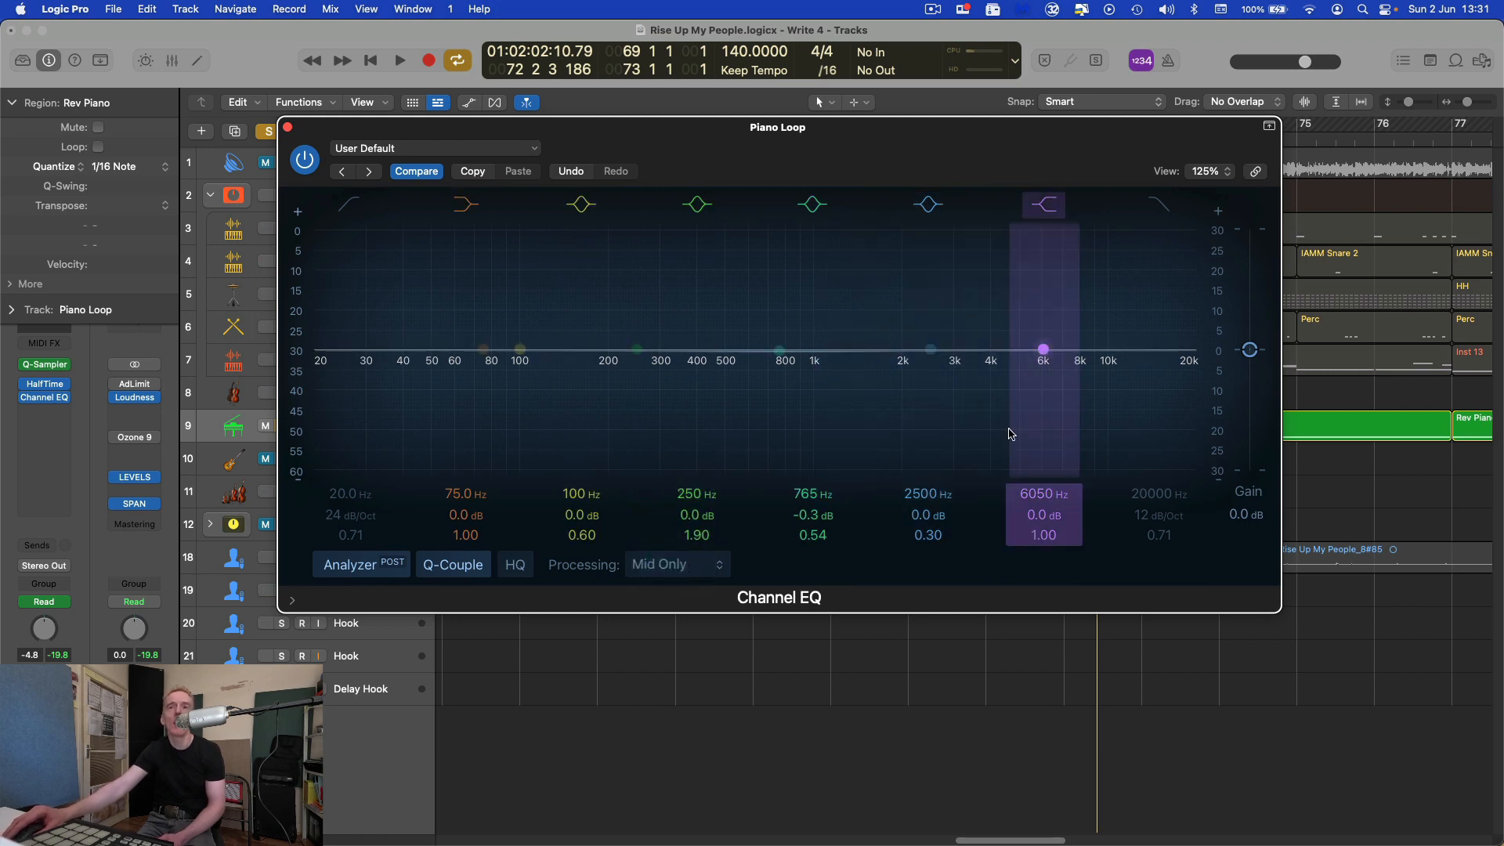
{"action": "key", "text": "space"}
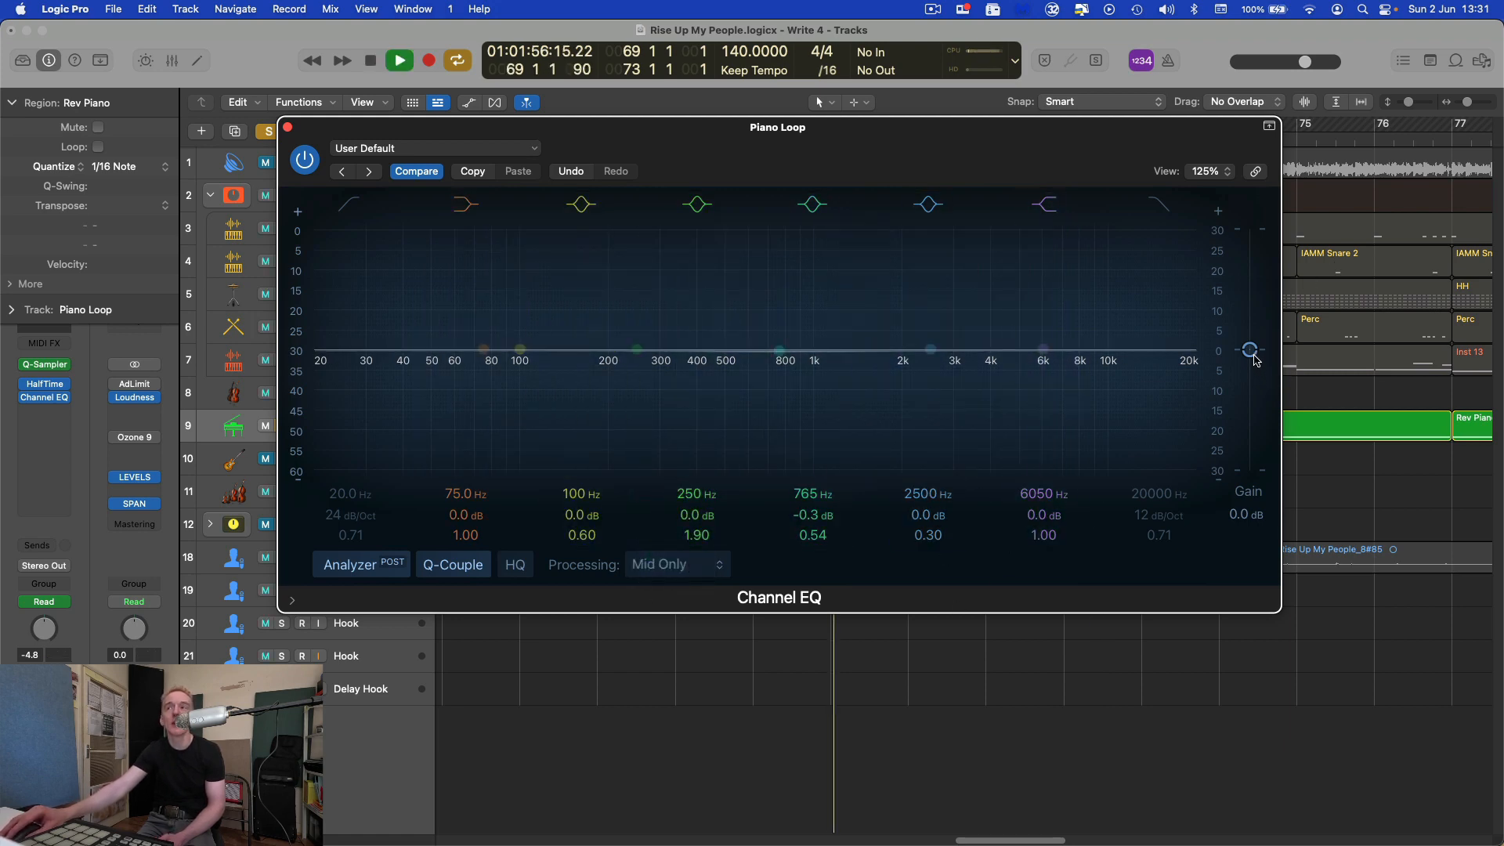
{"action": "left_click_drag", "start_coordinate": [1249, 349], "coordinate": [1269, 479]}
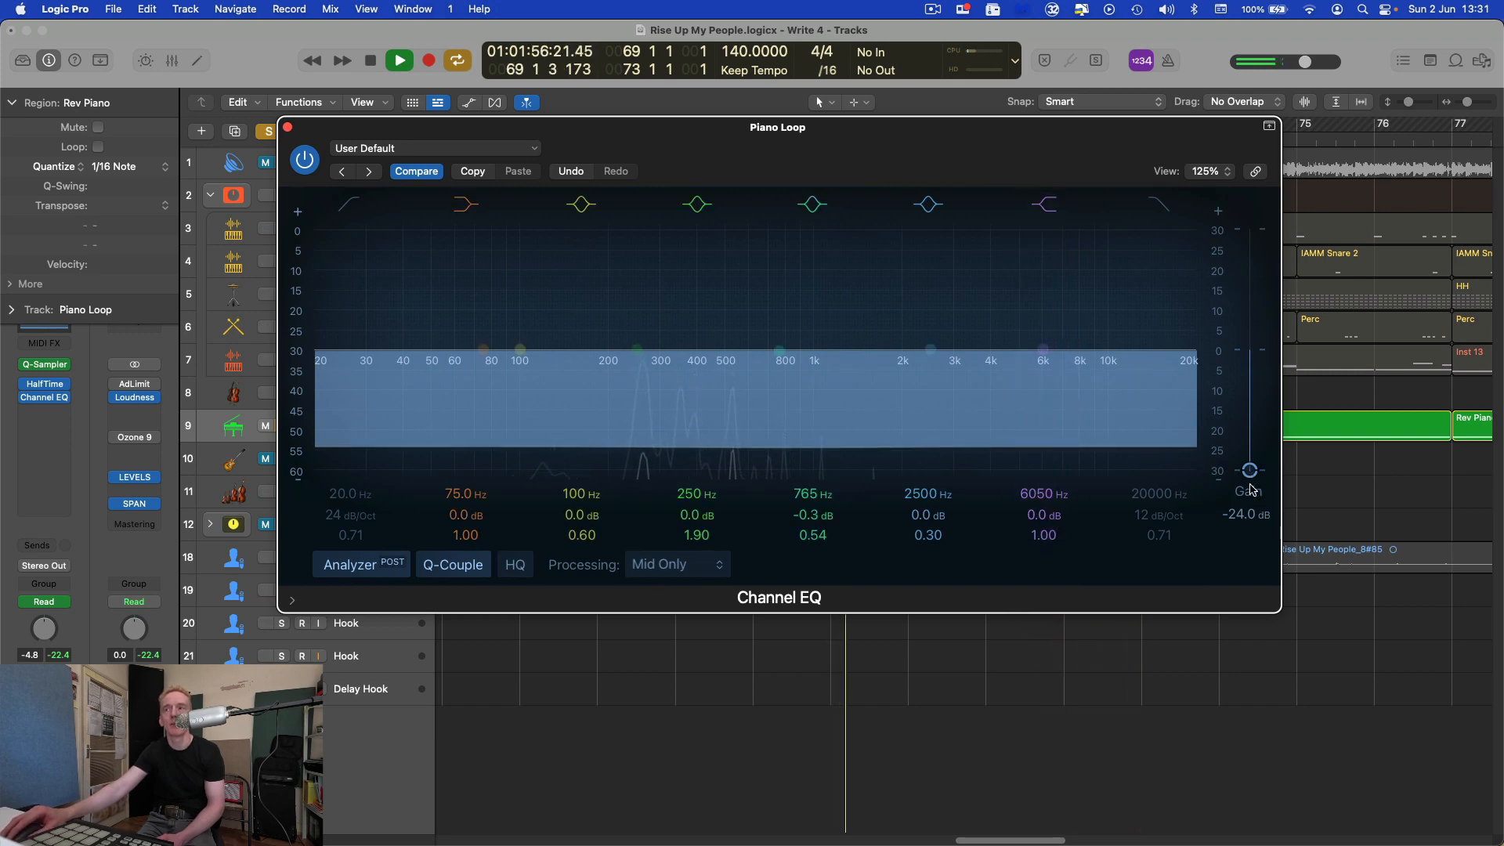
- Return the master gain to 0 dB and cut the 250 Hz bell band on the mid signal
{"action": "left_click_drag", "start_coordinate": [1251, 474], "coordinate": [1266, 354]}
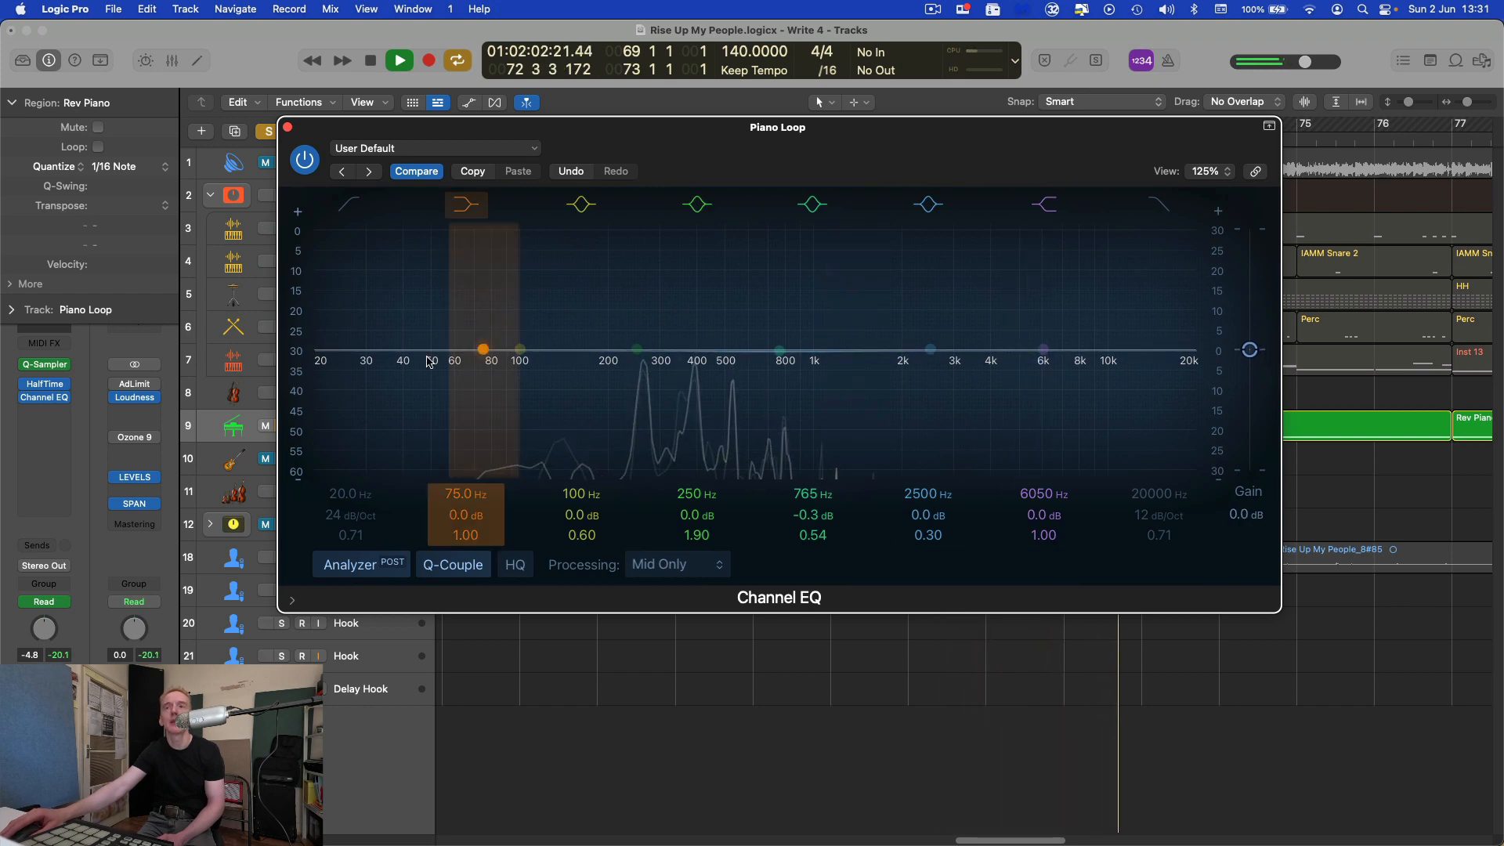
{"action": "left_click_drag", "start_coordinate": [636, 349], "coordinate": [640, 419]}
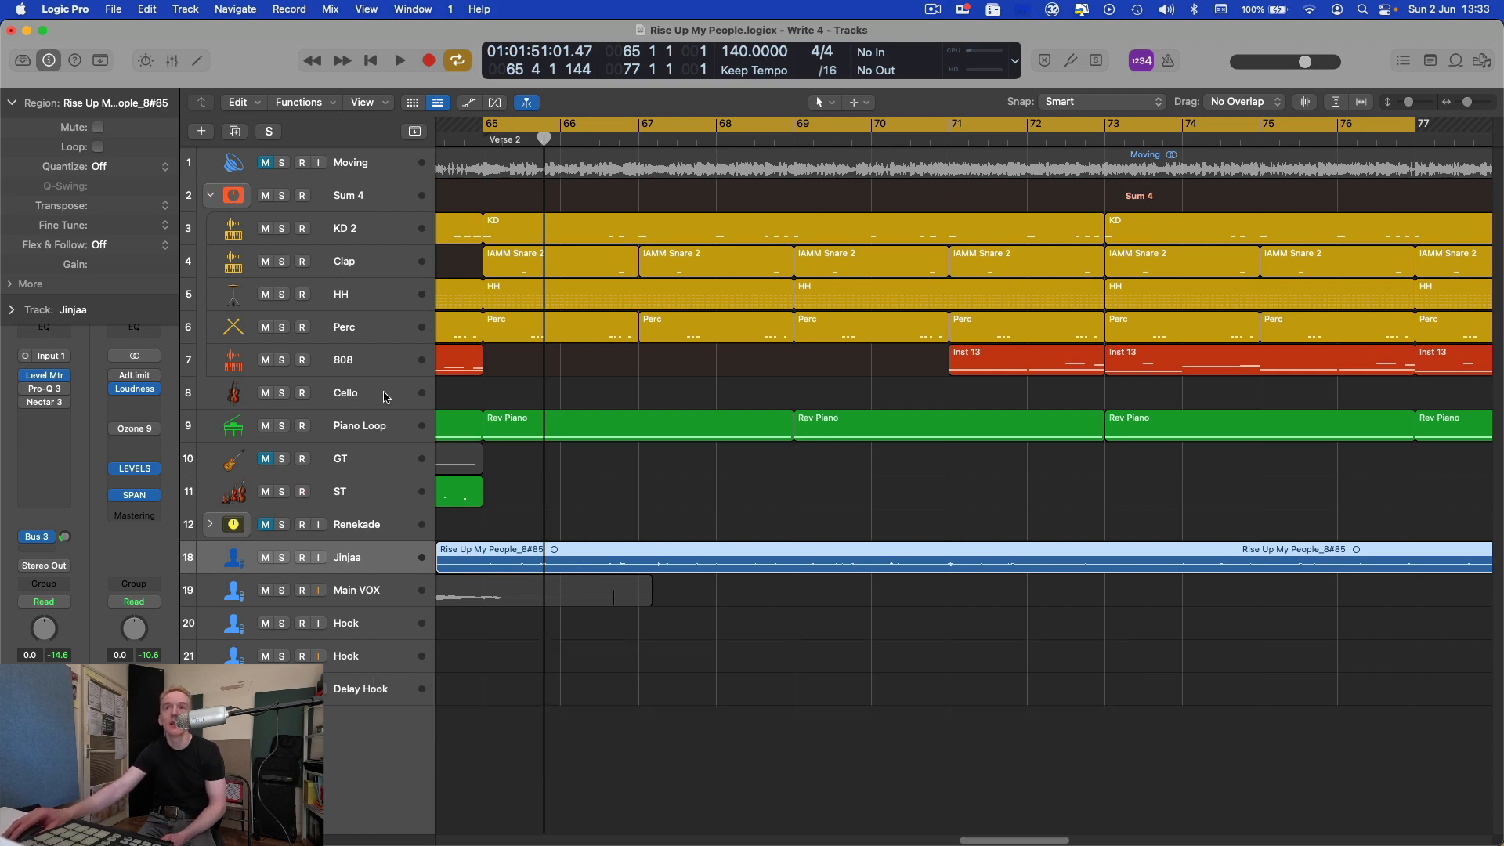
- Insert a mono Channel EQ in the next free effect slot of vocal track 18
{"action": "left_click", "coordinate": [66, 421]}
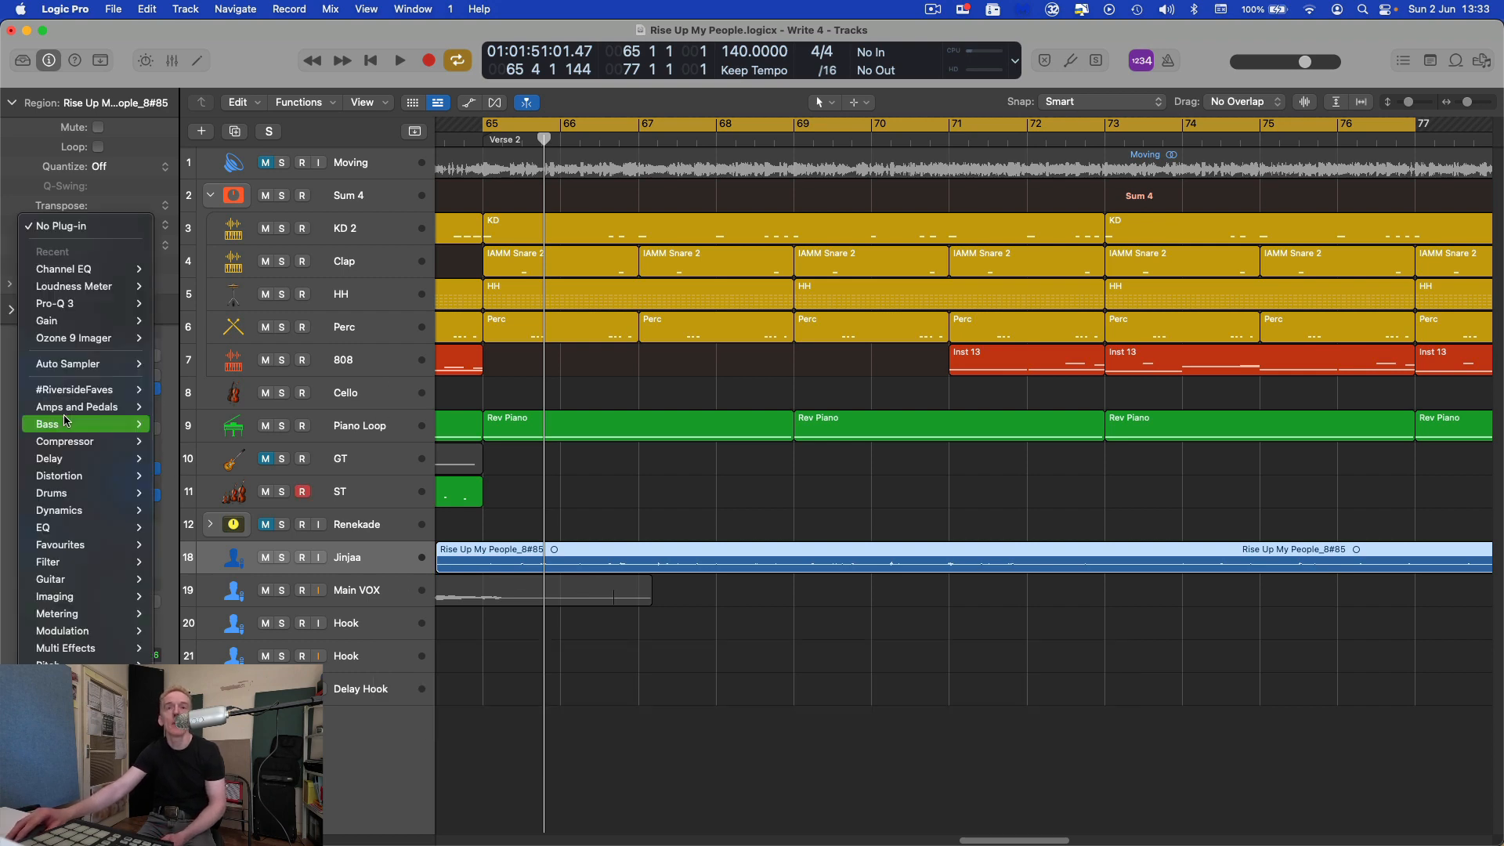
{"action": "mouse_move", "coordinate": [111, 528]}
{"action": "mouse_move", "coordinate": [229, 529]}
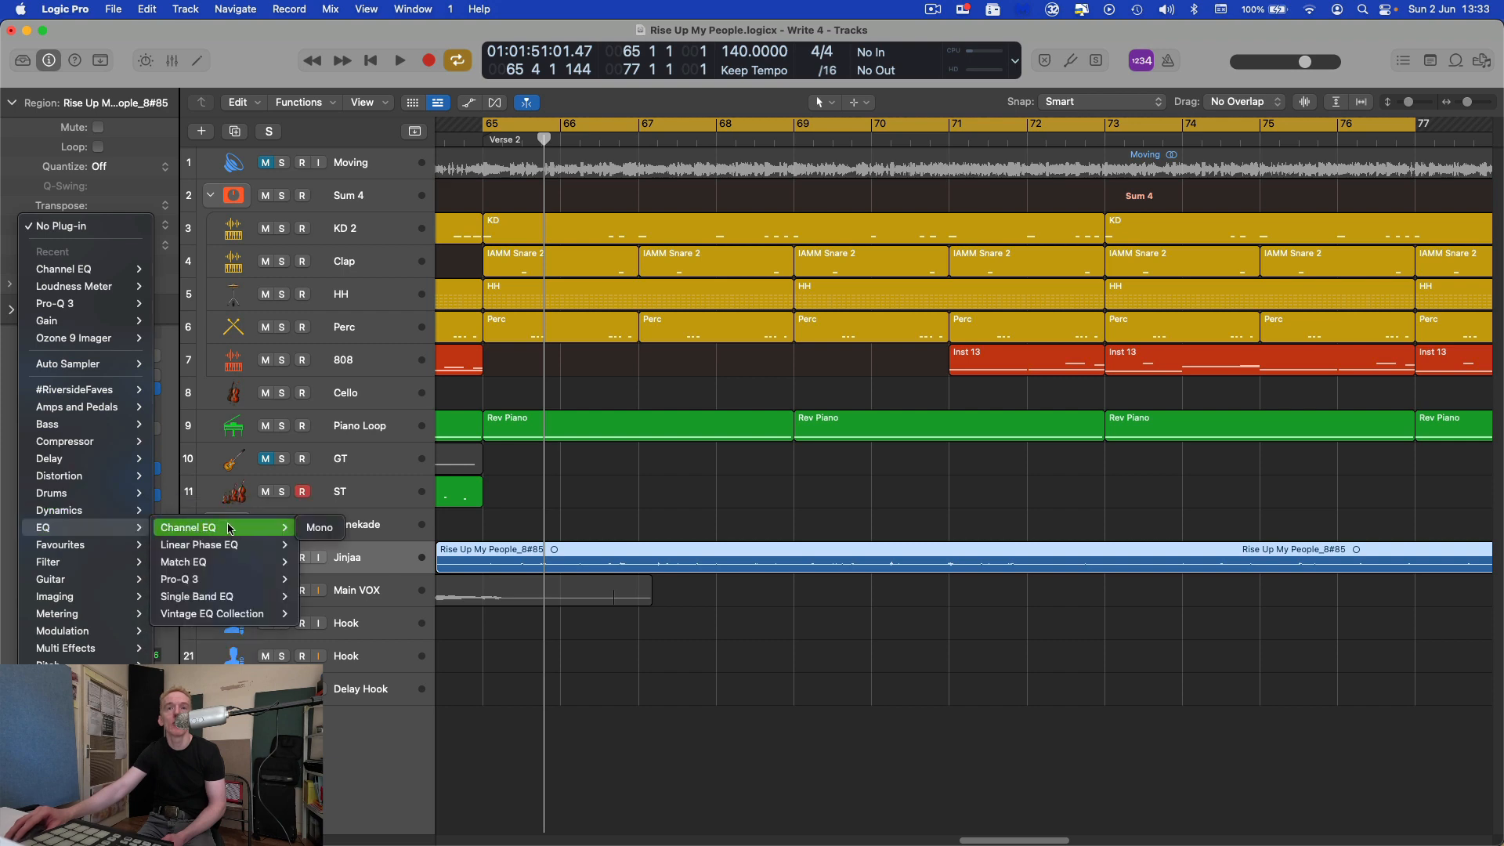
{"action": "left_click", "coordinate": [319, 527]}
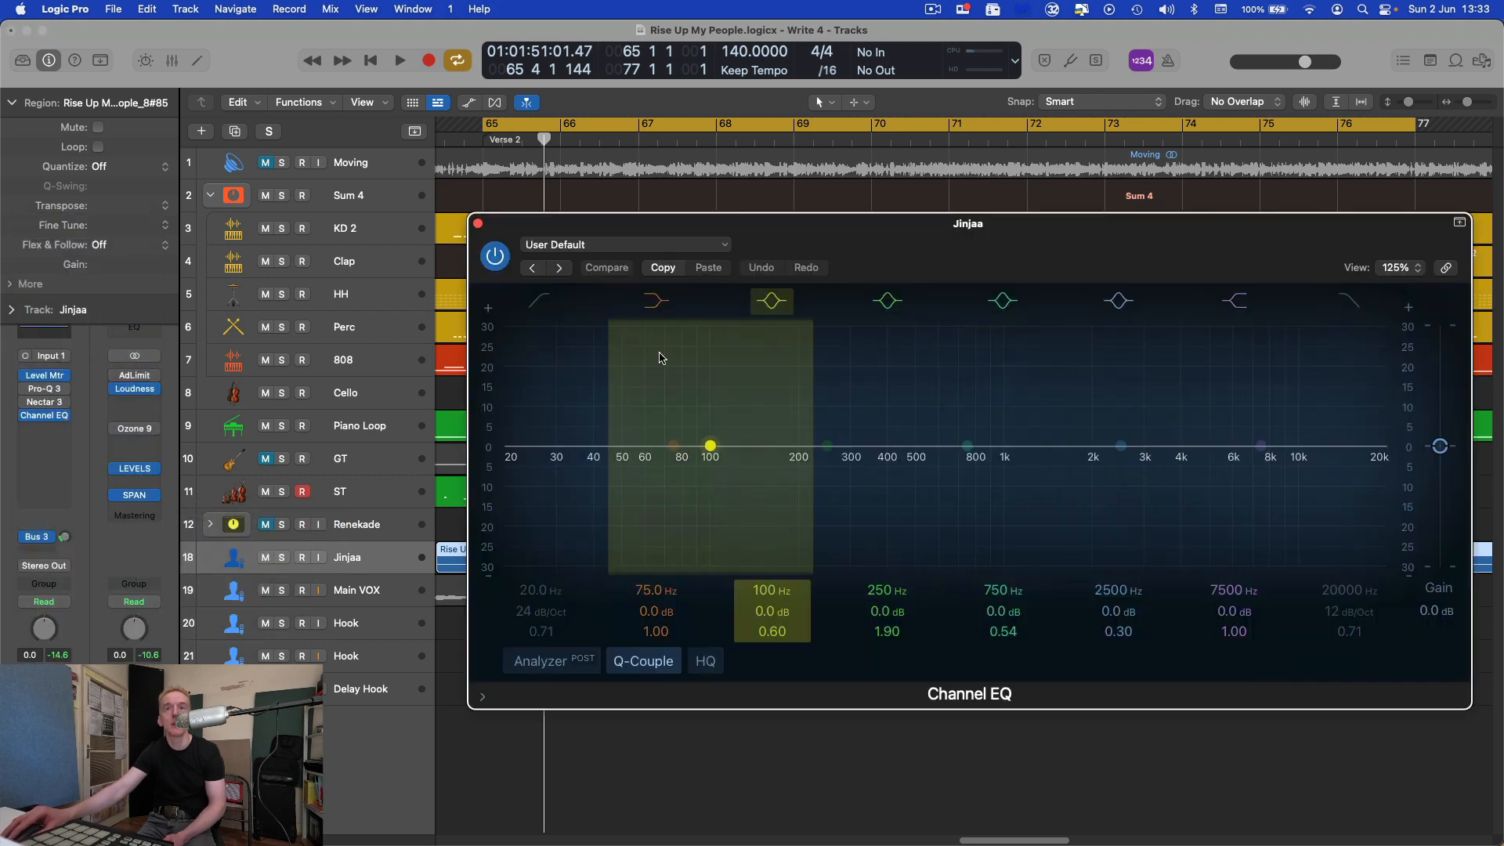
- Solo and play back vocal track 18, moving its Channel EQ window clear of the track controls
{"action": "left_click", "coordinate": [367, 551]}
{"action": "key", "text": "space"}
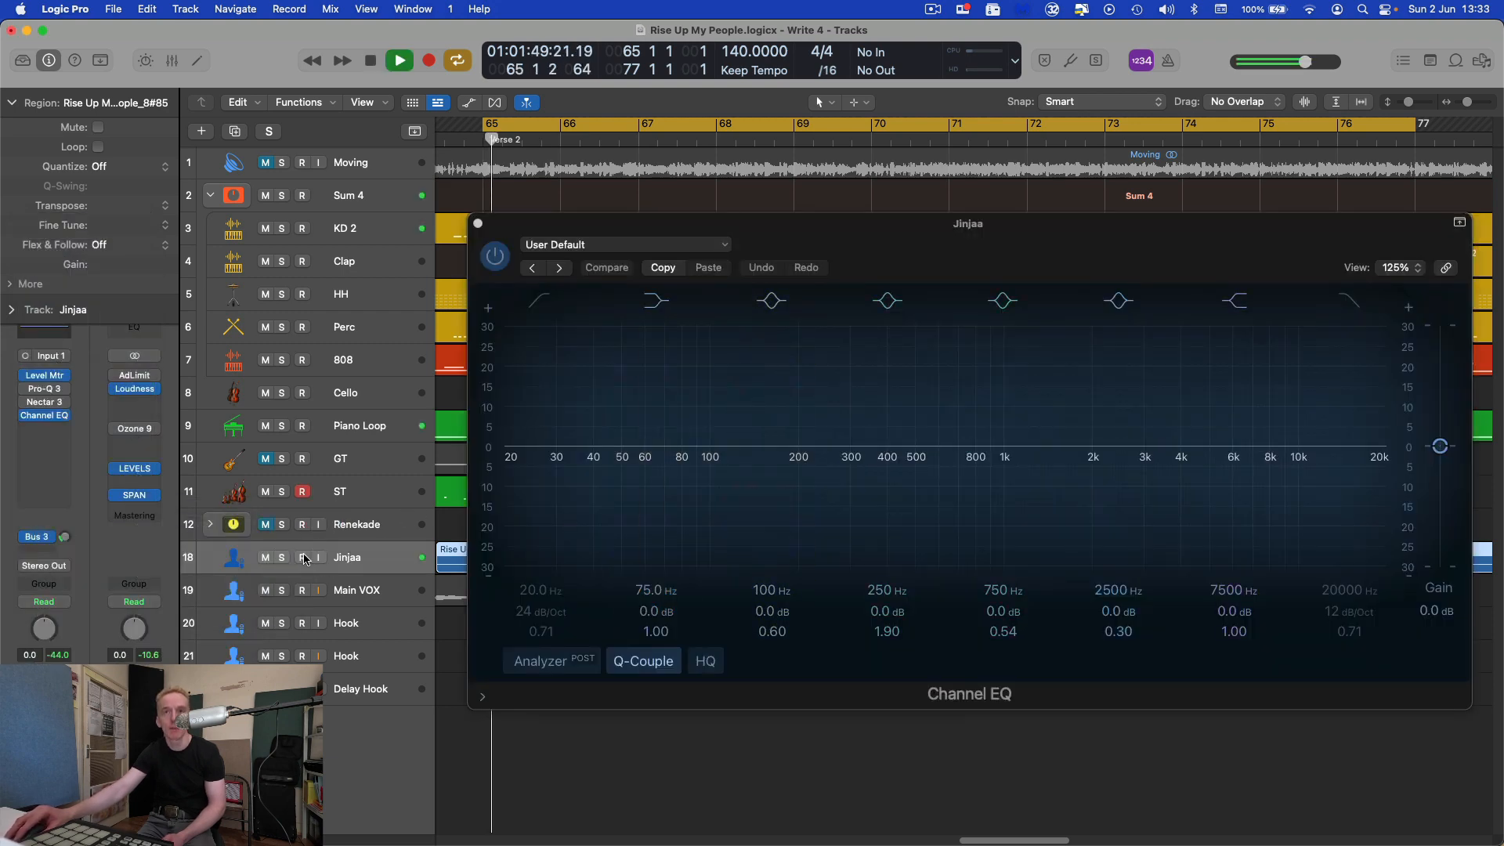
{"action": "key", "text": "s"}
{"action": "left_click_drag", "start_coordinate": [932, 275], "coordinate": [791, 231]}
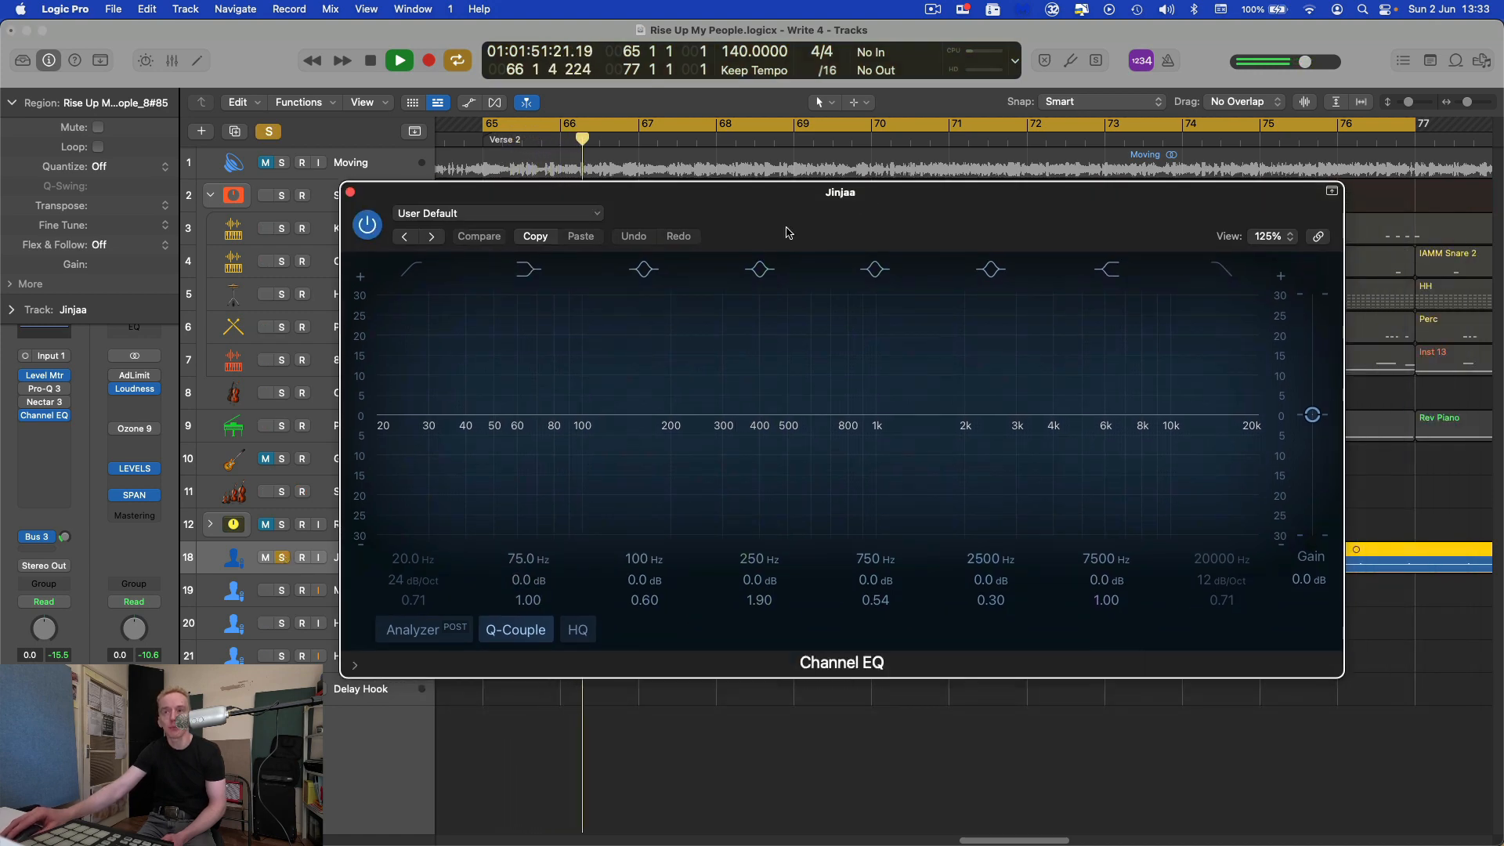
{"action": "key", "text": "space"}
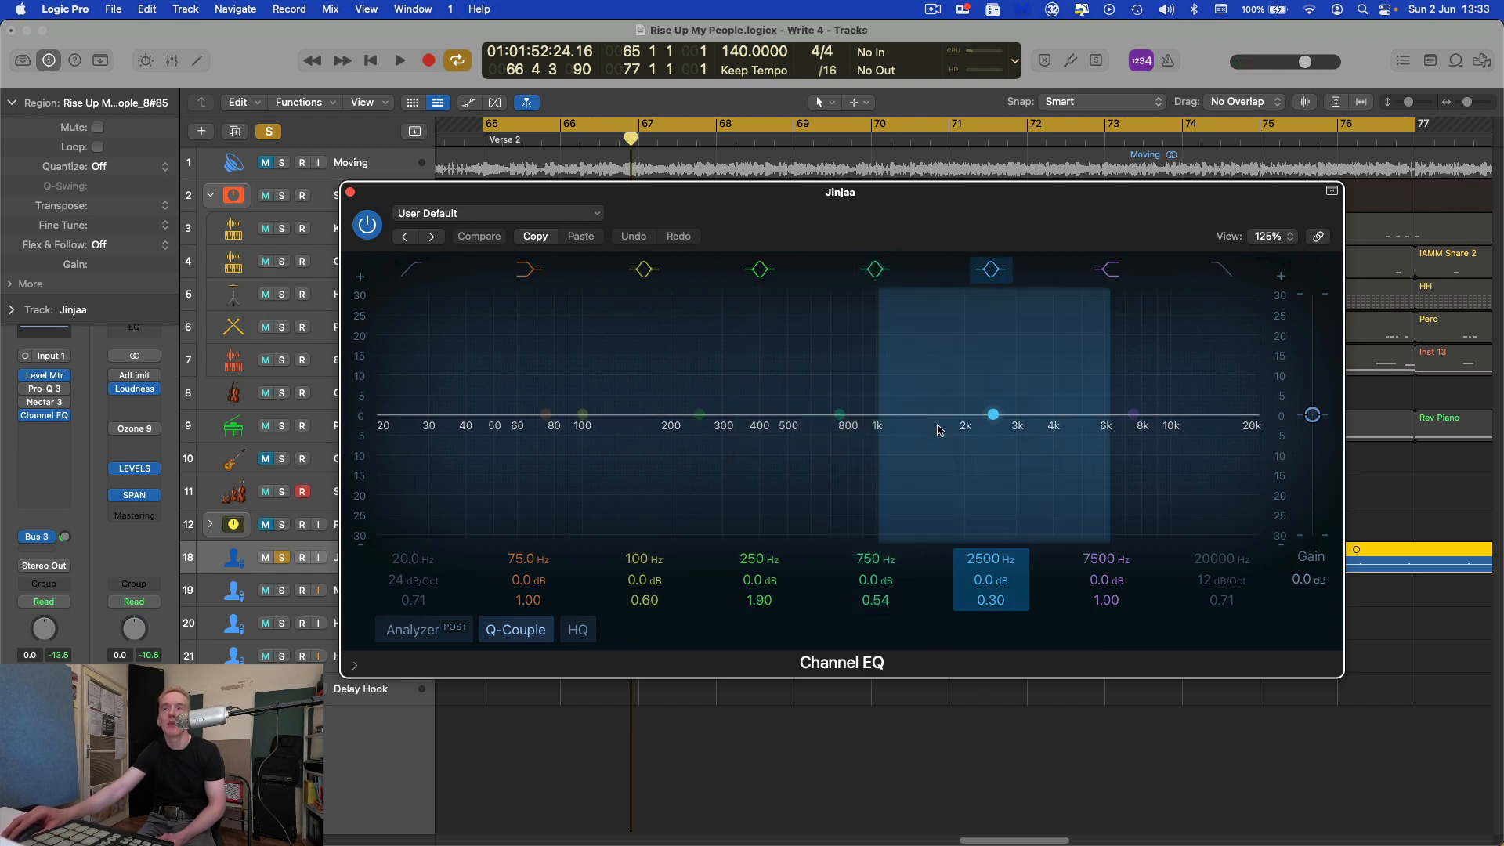
- Boost the vocal EQ's 2500 Hz bell band to about +2.4 dB and change the graph's dB scale to ±15 dB
{"action": "key", "text": "space"}
{"action": "left_click_drag", "start_coordinate": [991, 414], "coordinate": [991, 403]}
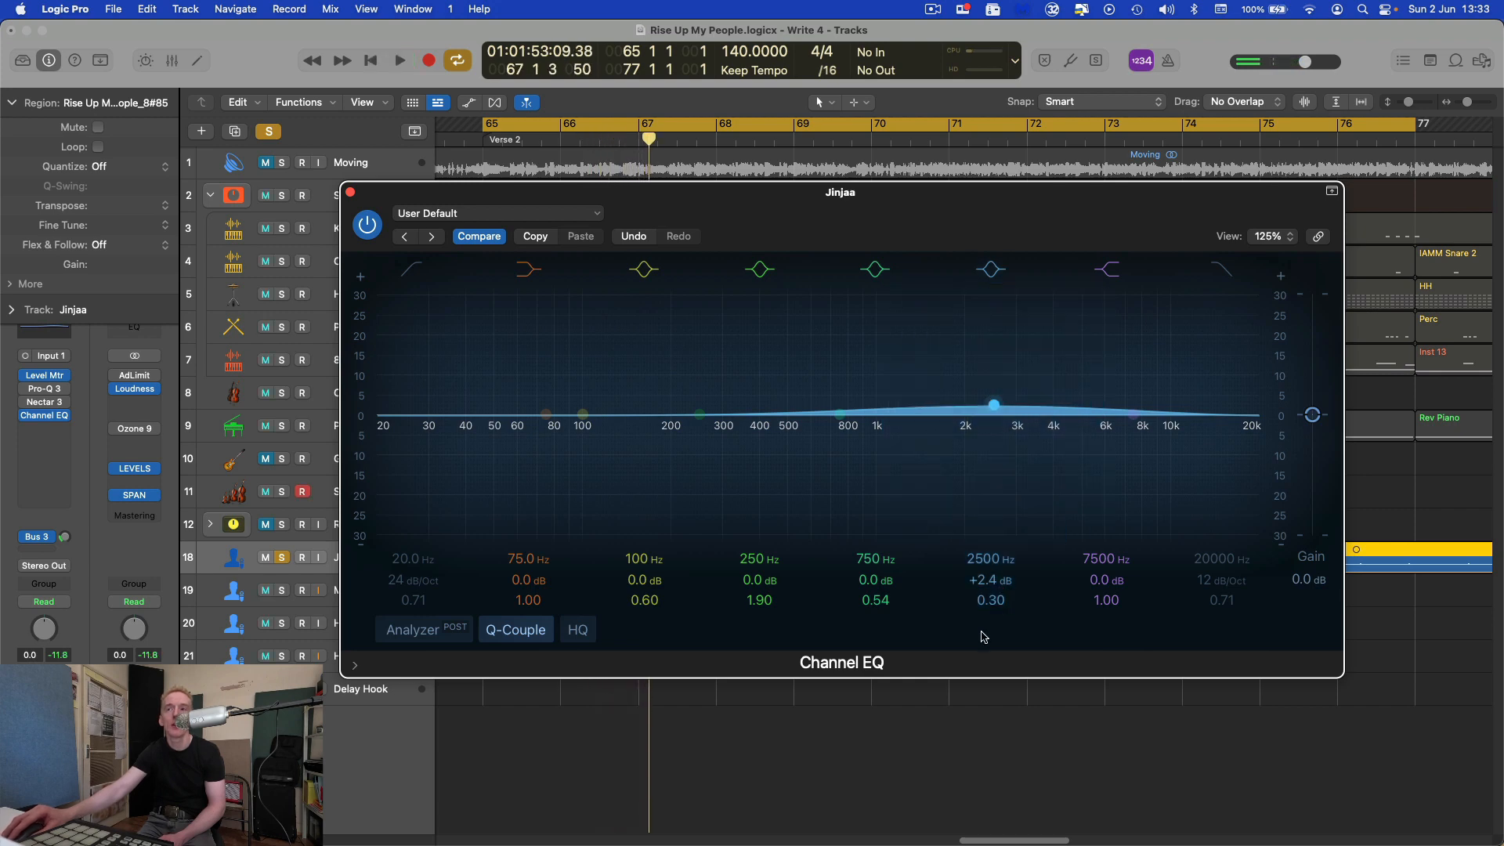
{"action": "right_click", "coordinate": [1216, 383]}
{"action": "left_click", "coordinate": [1237, 423]}
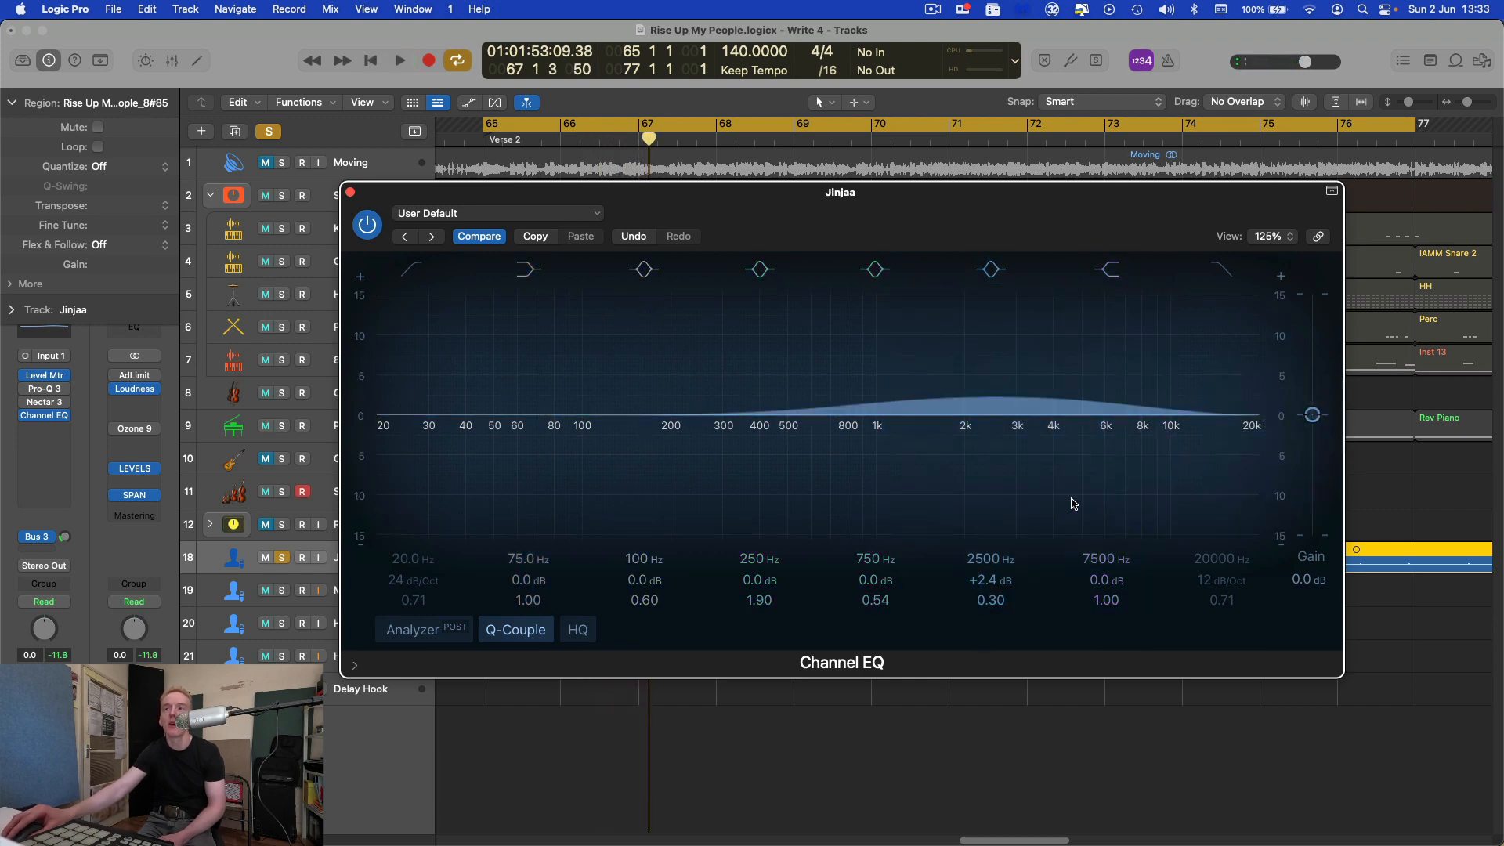
- Narrow the boosted bell band to Q 1.10 and shift it to about 2700 Hz while the vocal plays
{"action": "left_click_drag", "start_coordinate": [993, 599], "coordinate": [993, 568]}
{"action": "key", "text": "space"}
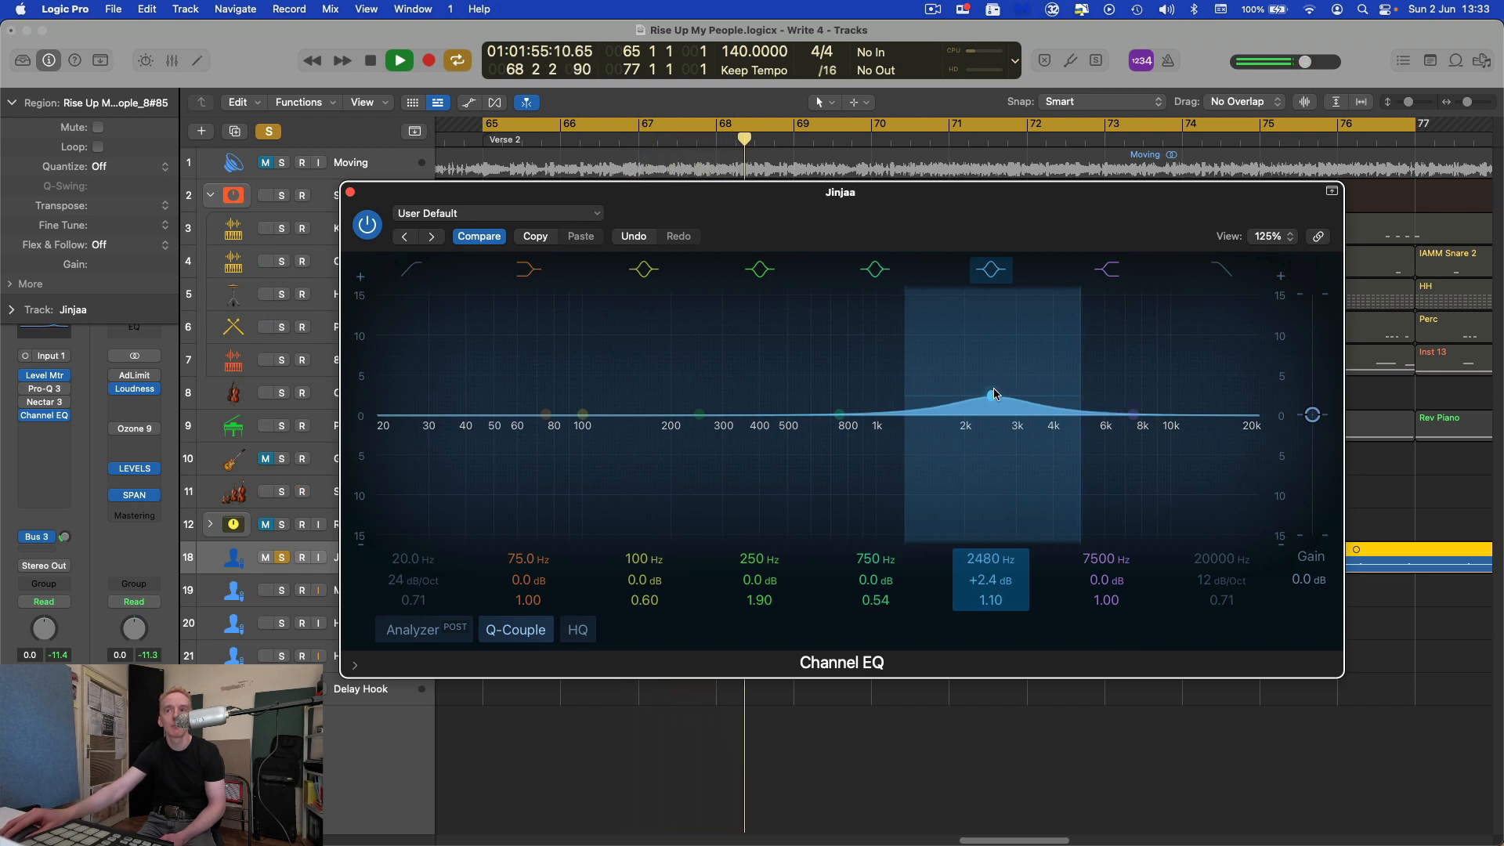
{"action": "mouse_move", "coordinate": [993, 396]}
{"action": "left_mouse_down"}
{"action": "mouse_move", "coordinate": [1024, 388]}
{"action": "mouse_move", "coordinate": [1002, 396]}
{"action": "left_mouse_up"}
{"action": "key", "text": "space"}
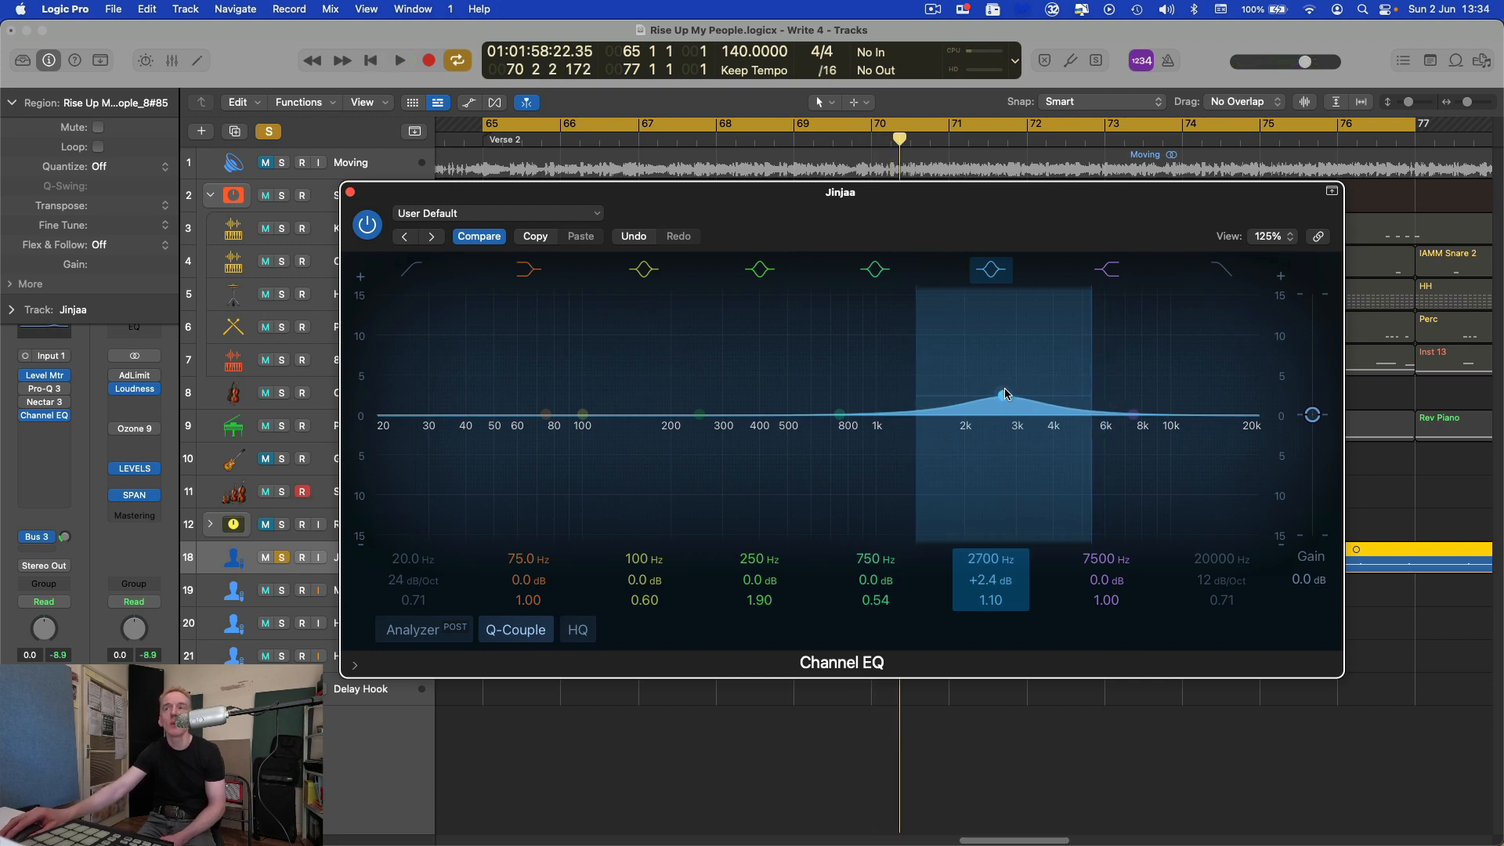
- Narrow the 2700 Hz band to Q 7.80 and sweep it to about 1340 Hz at +10.6 dB while auditioning the vocal
{"action": "left_click_drag", "start_coordinate": [995, 600], "coordinate": [994, 548]}
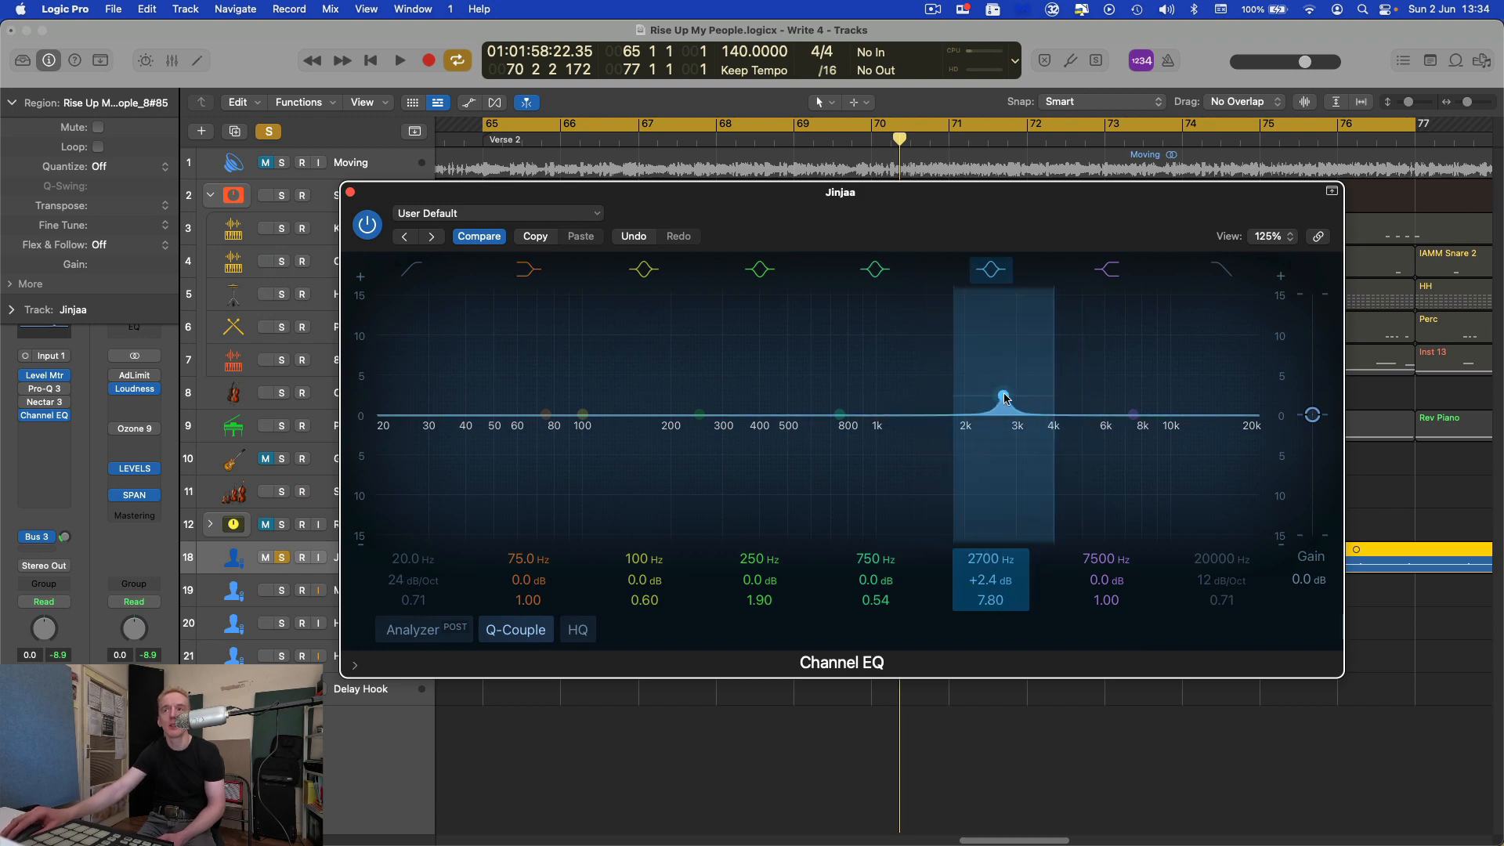
{"action": "left_click_drag", "start_coordinate": [1003, 398], "coordinate": [915, 325]}
{"action": "key", "text": "space"}
{"action": "key", "text": "space"}
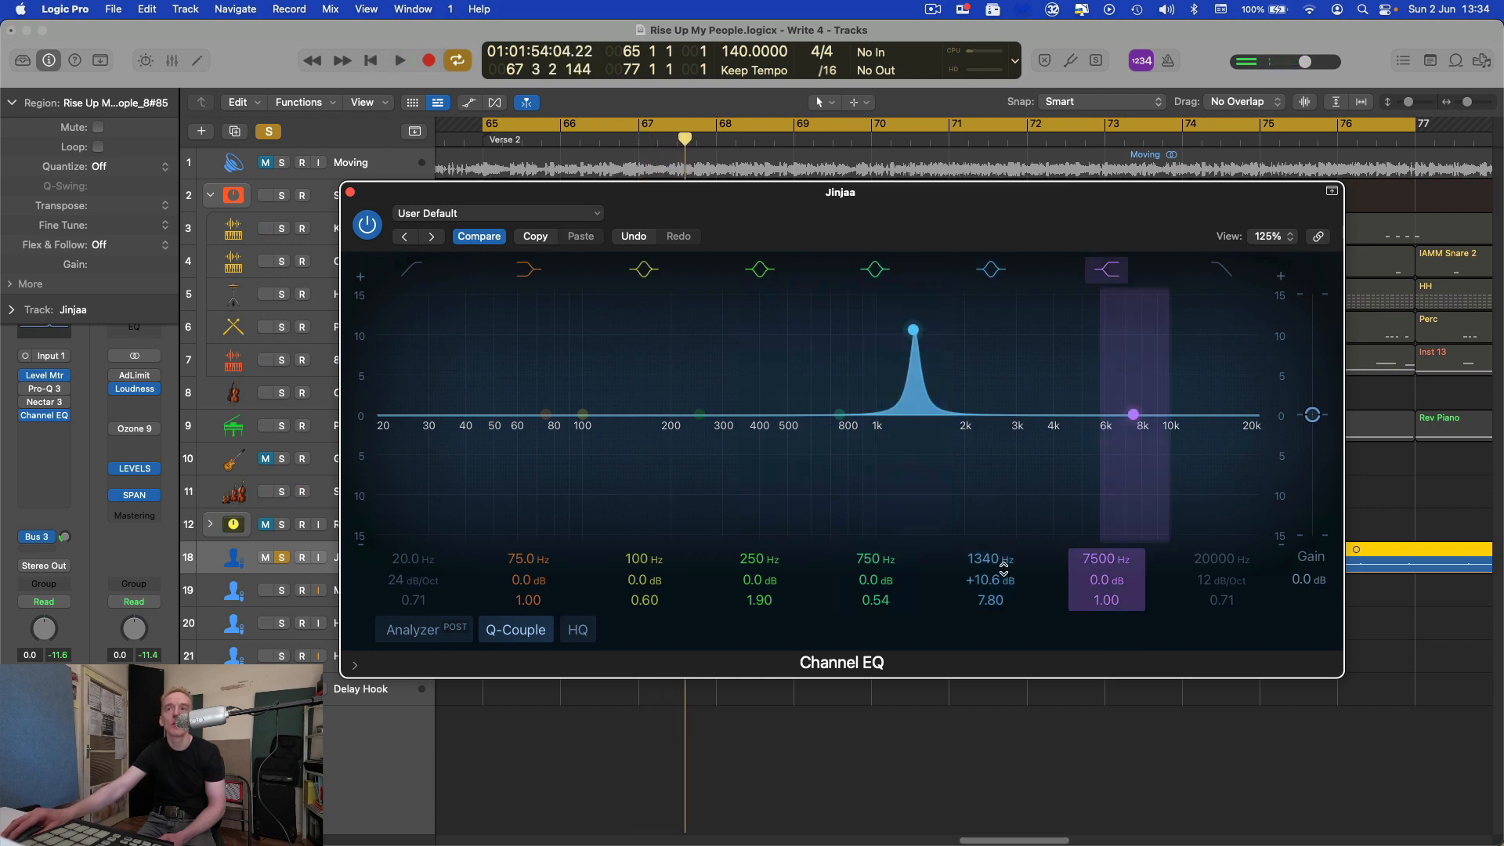
- Turn the 1340 Hz boost into a -4.0 dB cut and widen its Q to 1.60
{"action": "left_click_drag", "start_coordinate": [1000, 576], "coordinate": [1000, 634]}
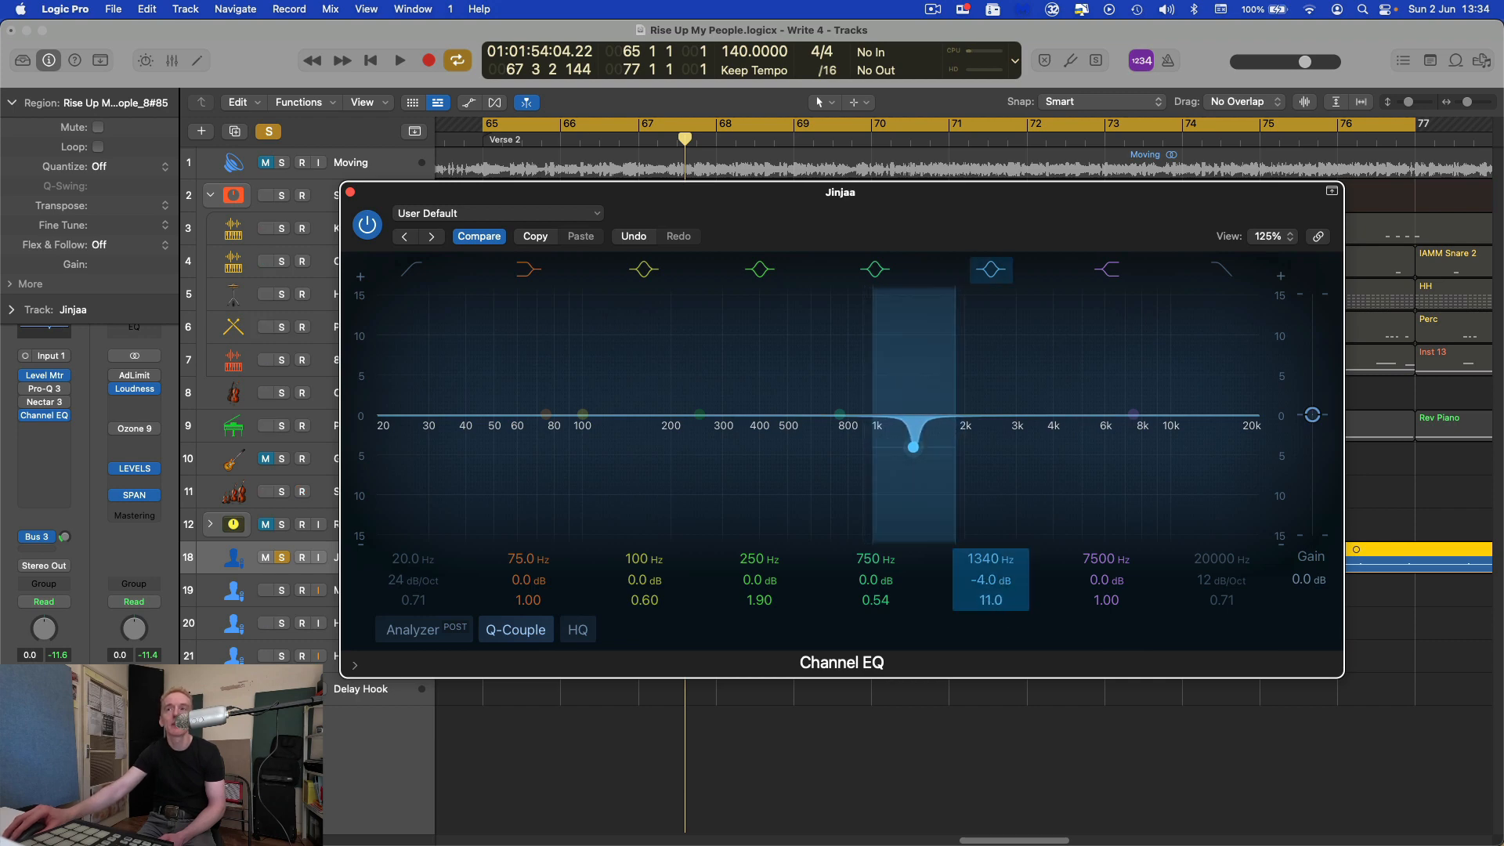
{"action": "left_click_drag", "start_coordinate": [990, 600], "coordinate": [990, 614]}
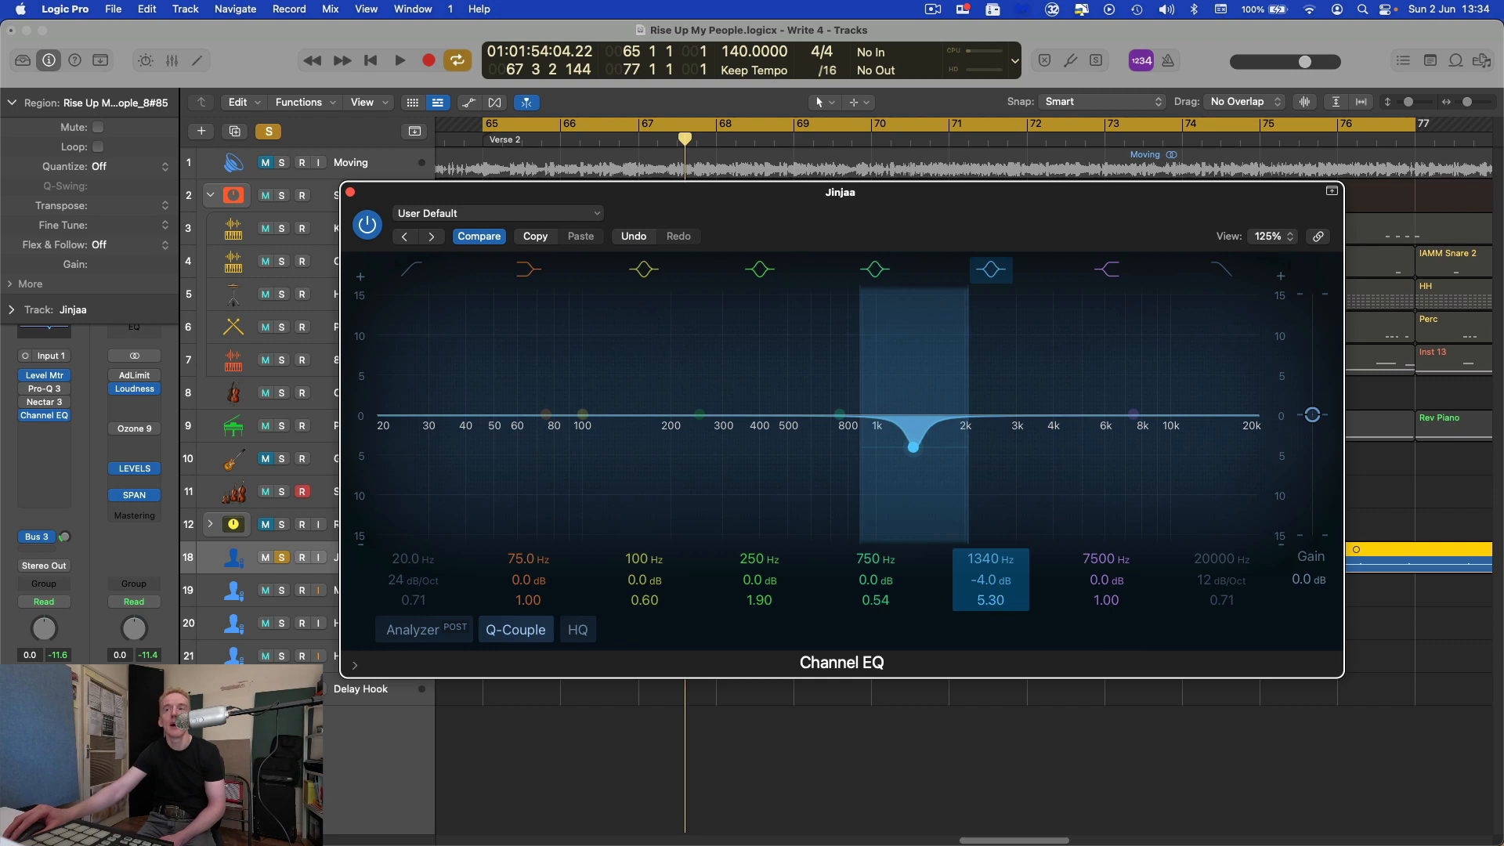
{"action": "mouse_move", "coordinate": [990, 600]}
{"action": "left_mouse_down"}
{"action": "mouse_move", "coordinate": [990, 617]}
{"action": "mouse_move", "coordinate": [990, 602]}
{"action": "left_mouse_up"}
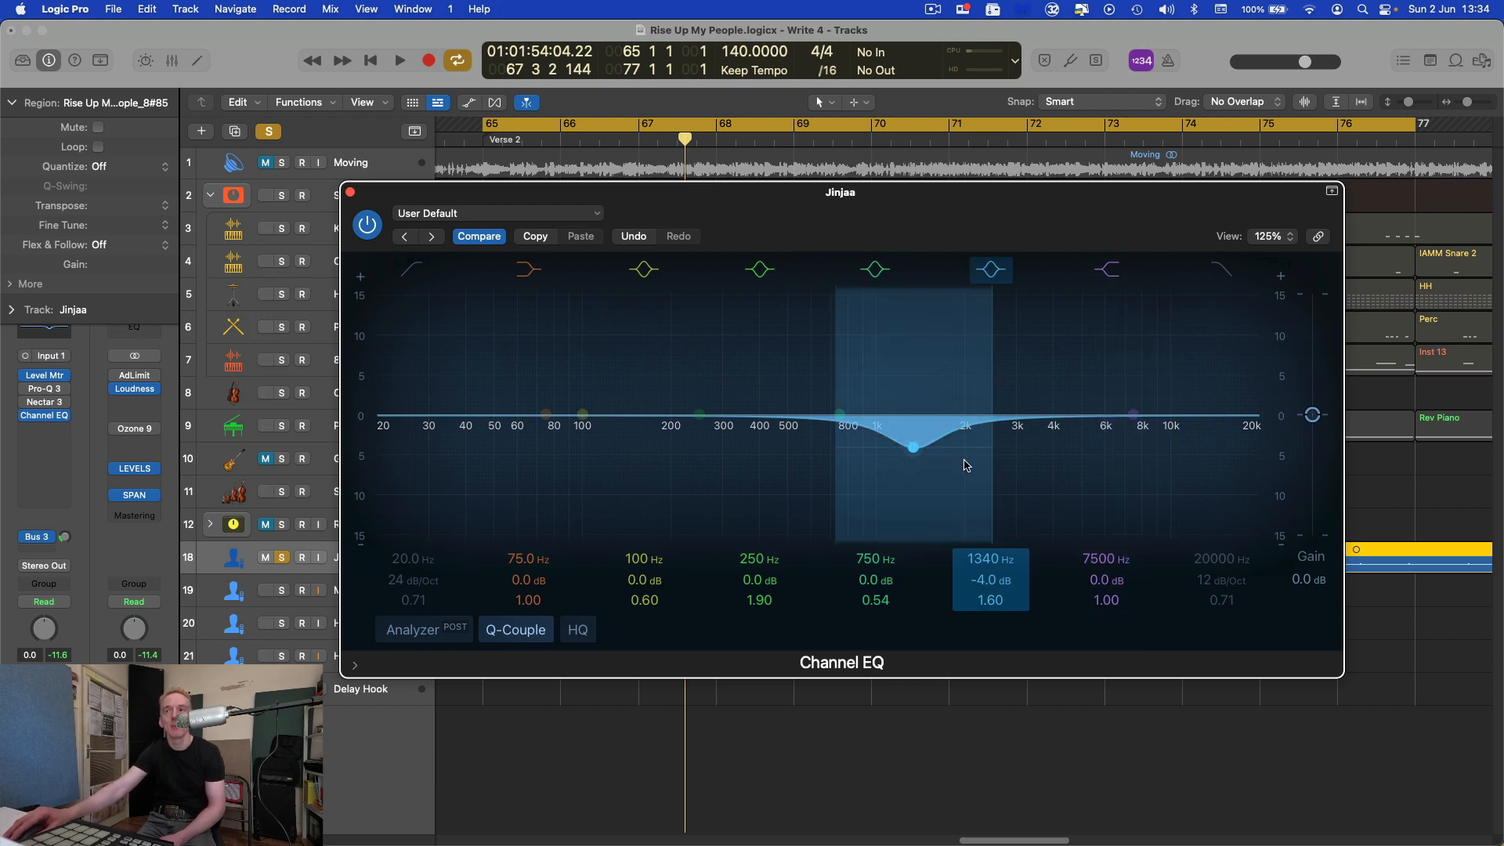
- Move the cut band to about 2800 Hz as a +1.4 dB boost and set its Q to 4.00 during playback
{"action": "left_click_drag", "start_coordinate": [913, 447], "coordinate": [914, 412]}
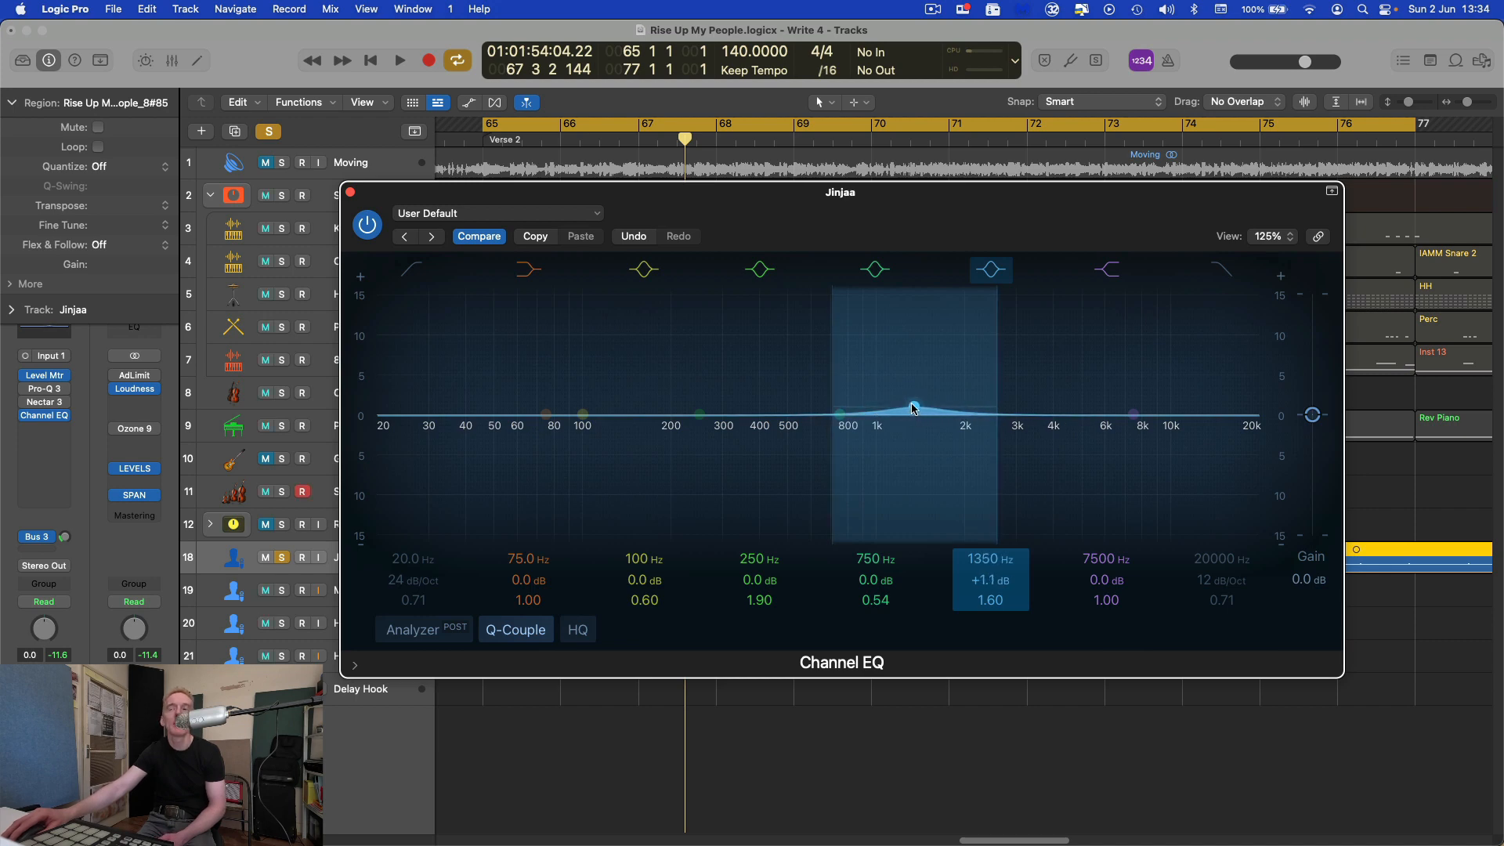
{"action": "key", "text": "space"}
{"action": "left_click_drag", "start_coordinate": [914, 408], "coordinate": [1009, 405]}
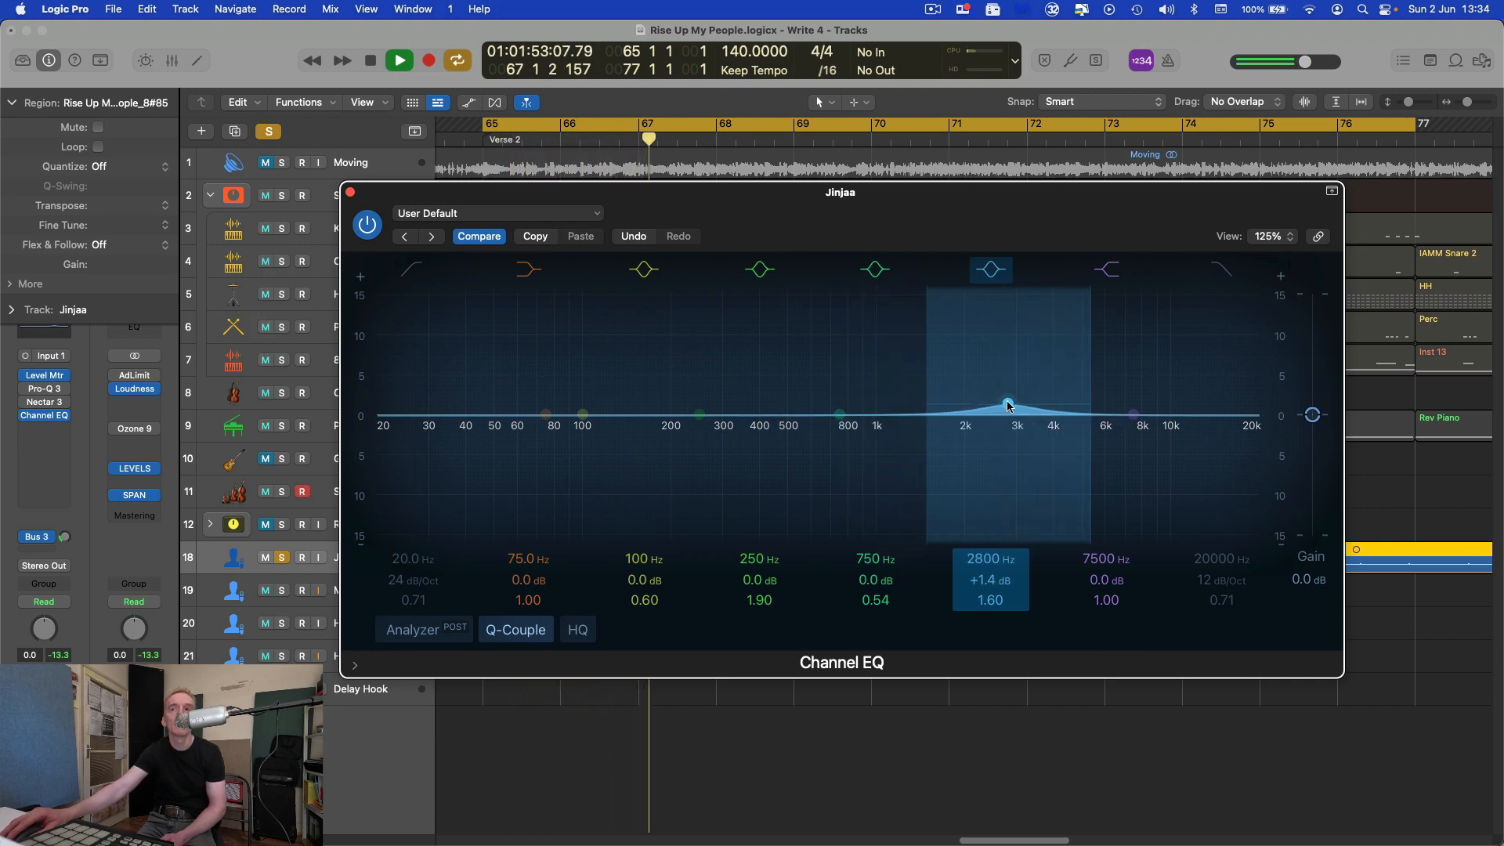
{"action": "left_click_drag", "start_coordinate": [993, 601], "coordinate": [992, 584]}
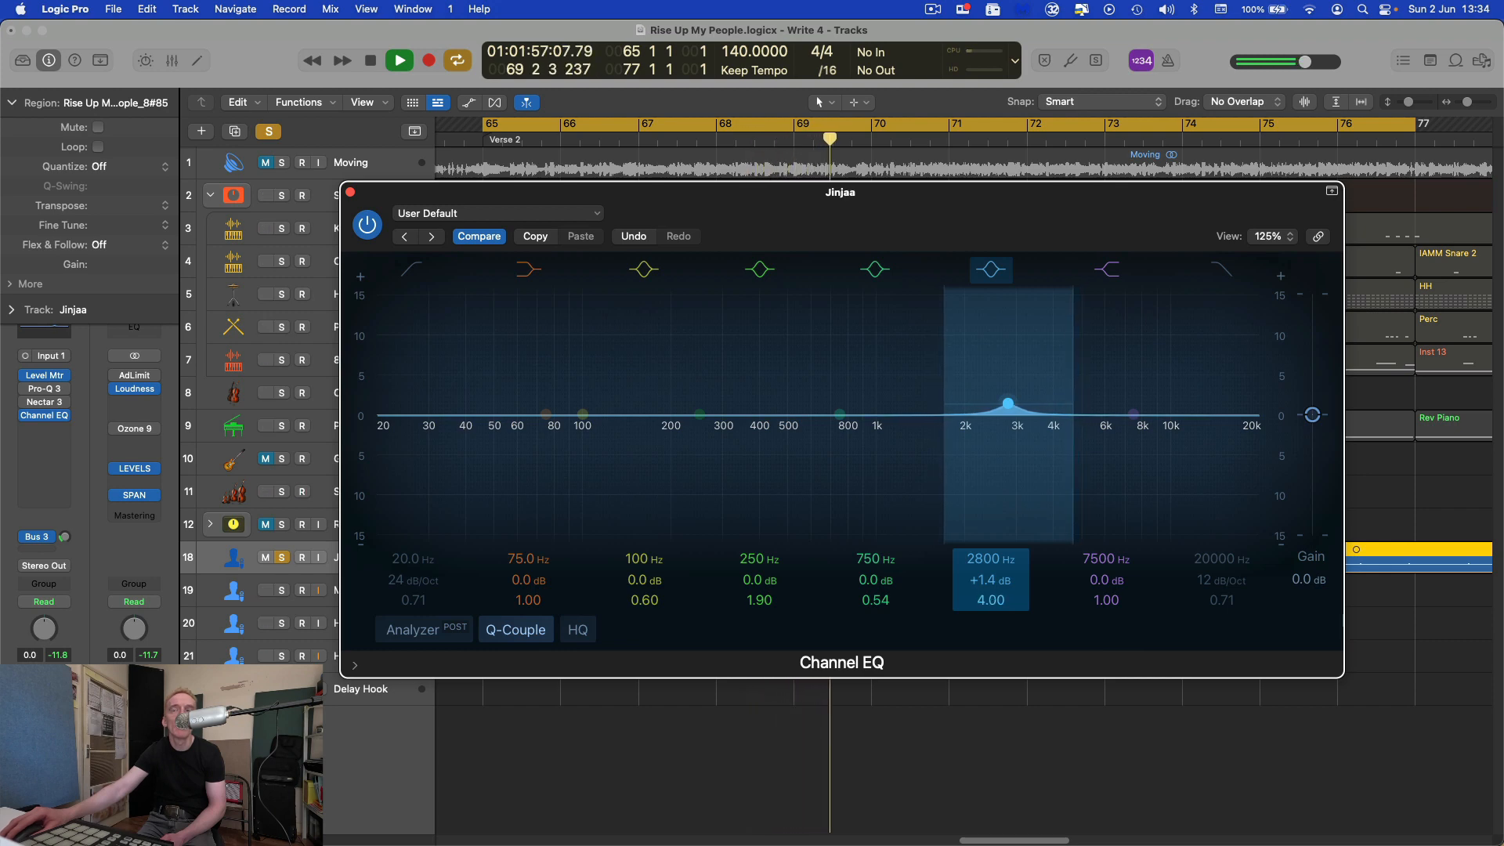
{"action": "key", "text": "space"}
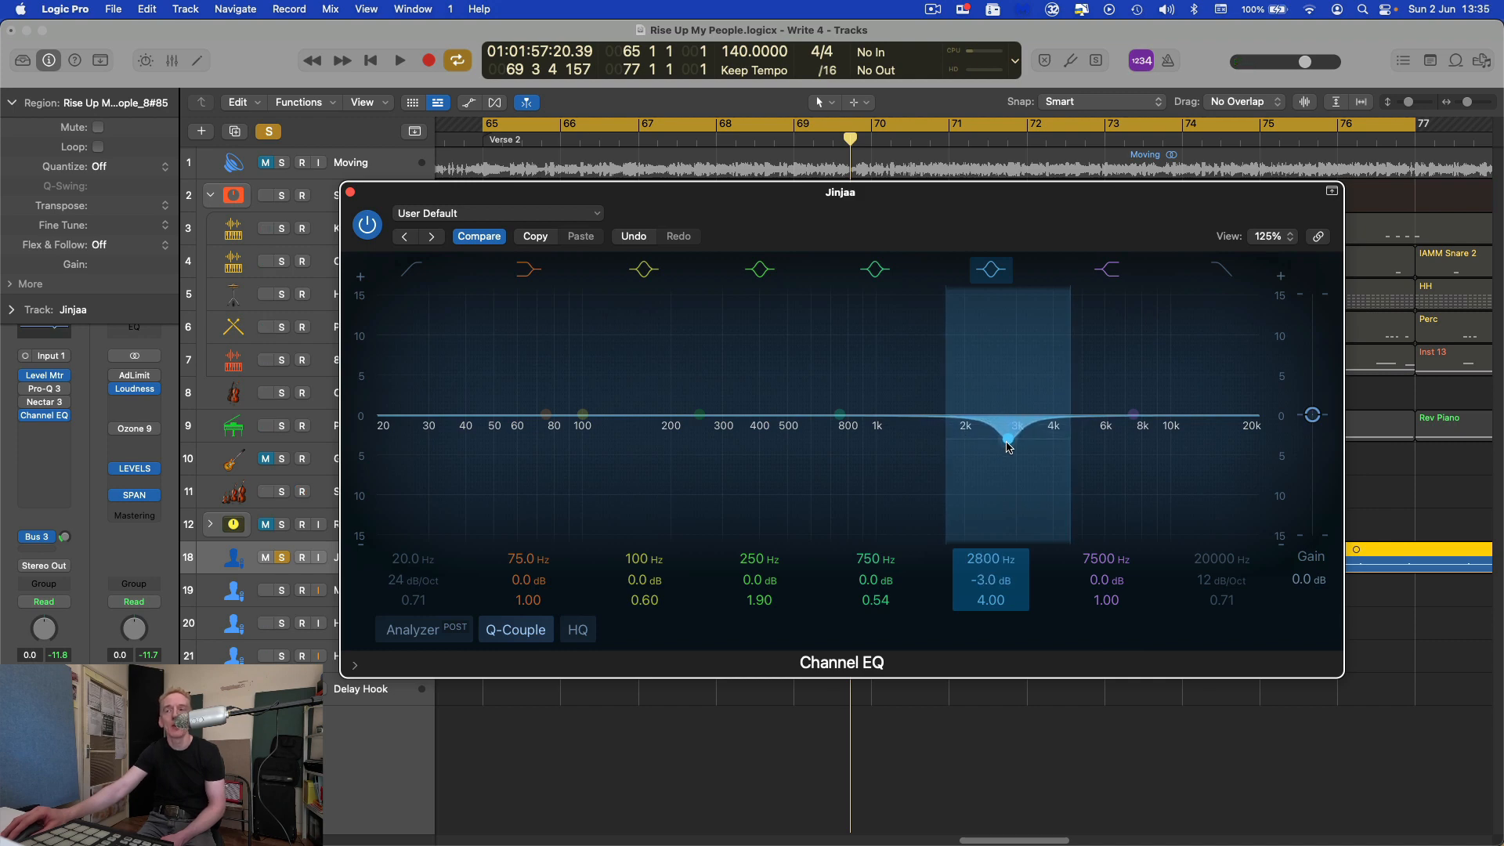
- Raise the 2800 Hz band's gain to +3.0 dB, widen its Q to 0.83, and shift it higher in frequency
{"action": "left_click_drag", "start_coordinate": [1008, 447], "coordinate": [1008, 402]}
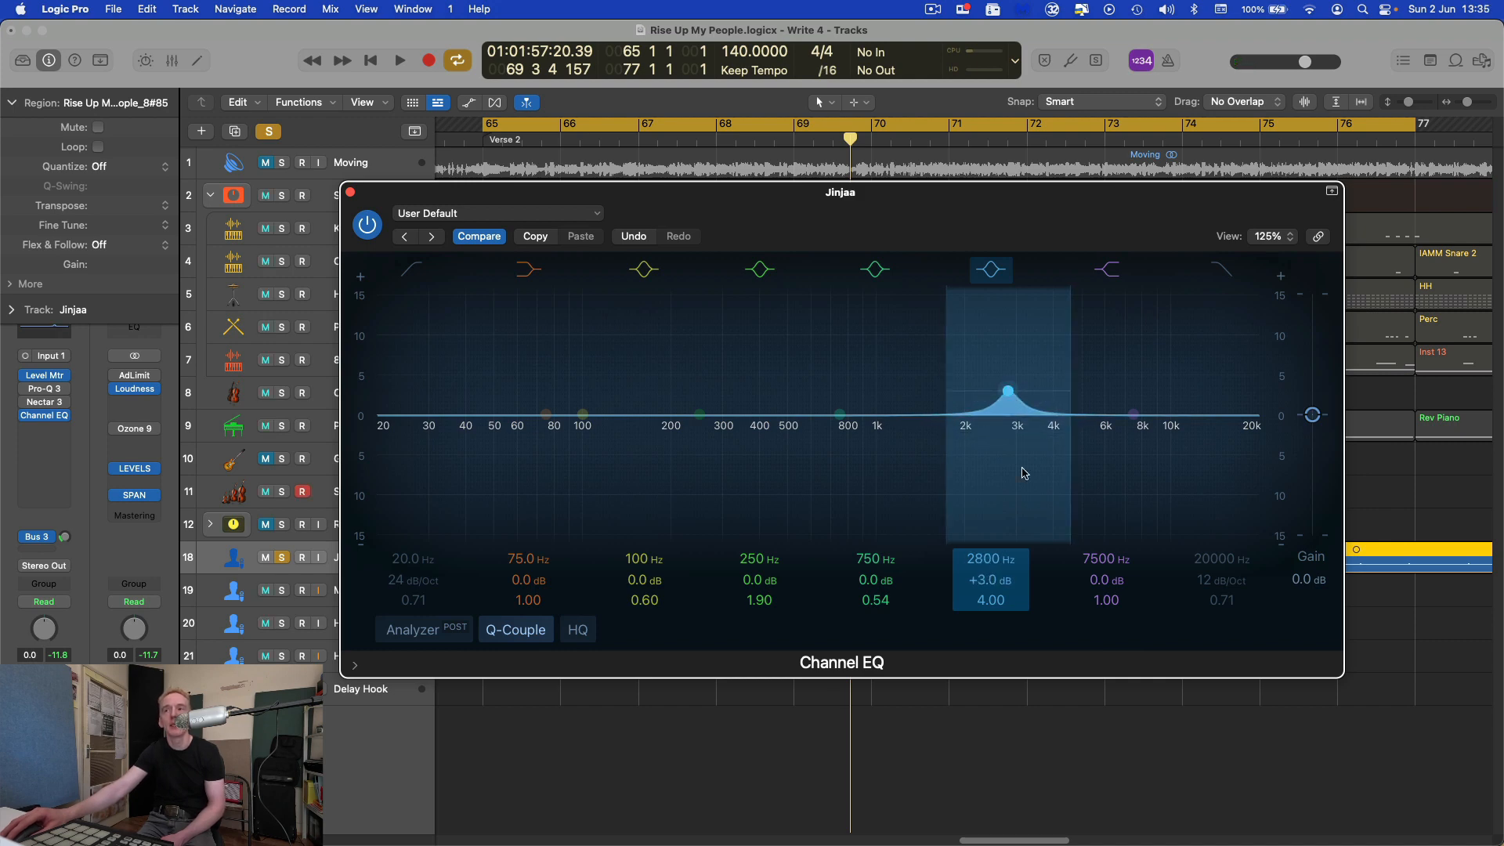
{"action": "left_click_drag", "start_coordinate": [991, 593], "coordinate": [990, 634]}
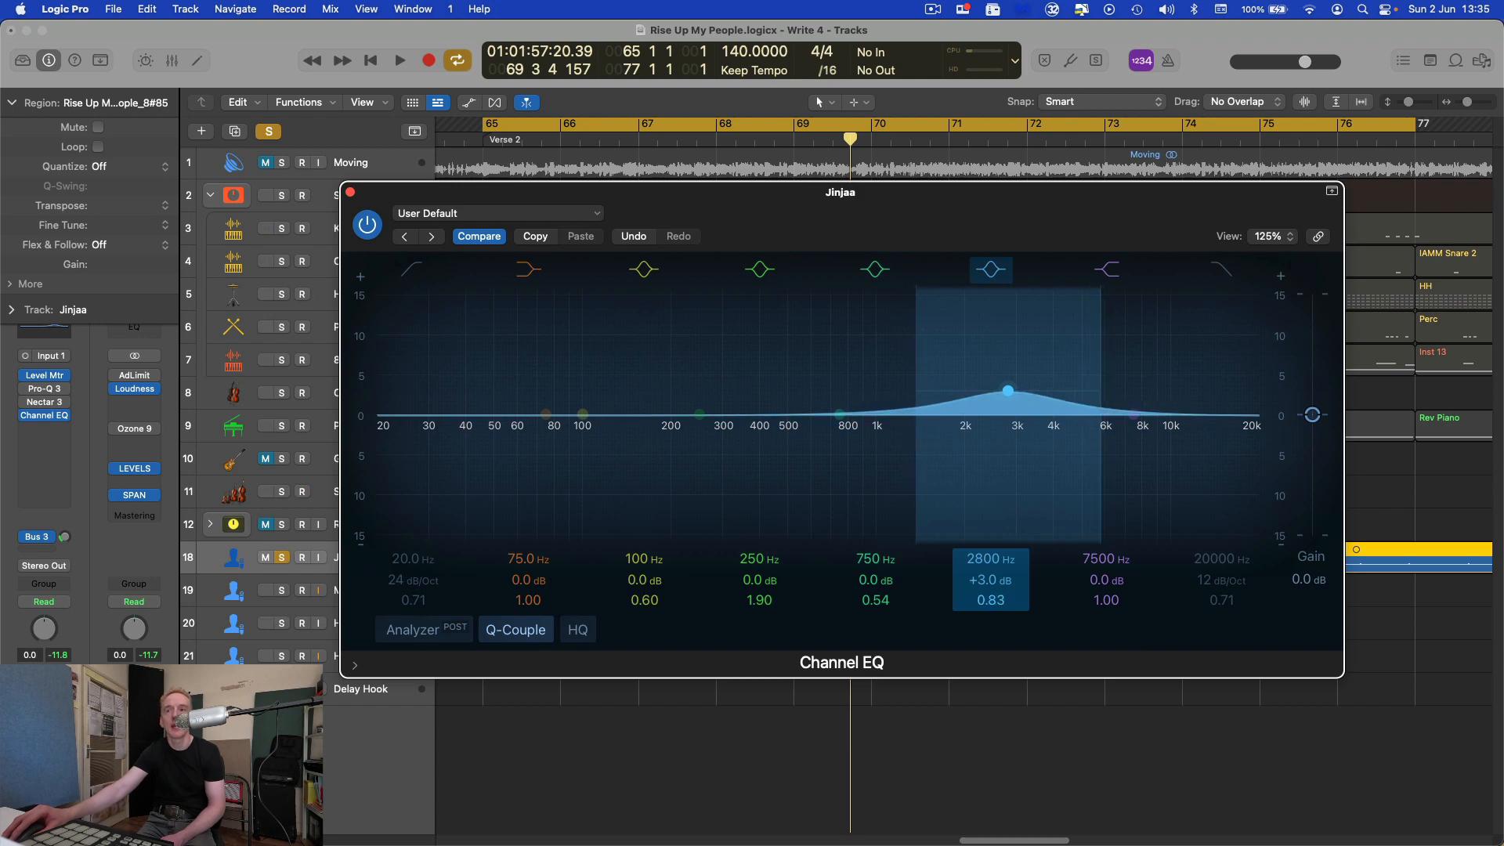
{"action": "left_click_drag", "start_coordinate": [1006, 389], "coordinate": [1042, 390]}
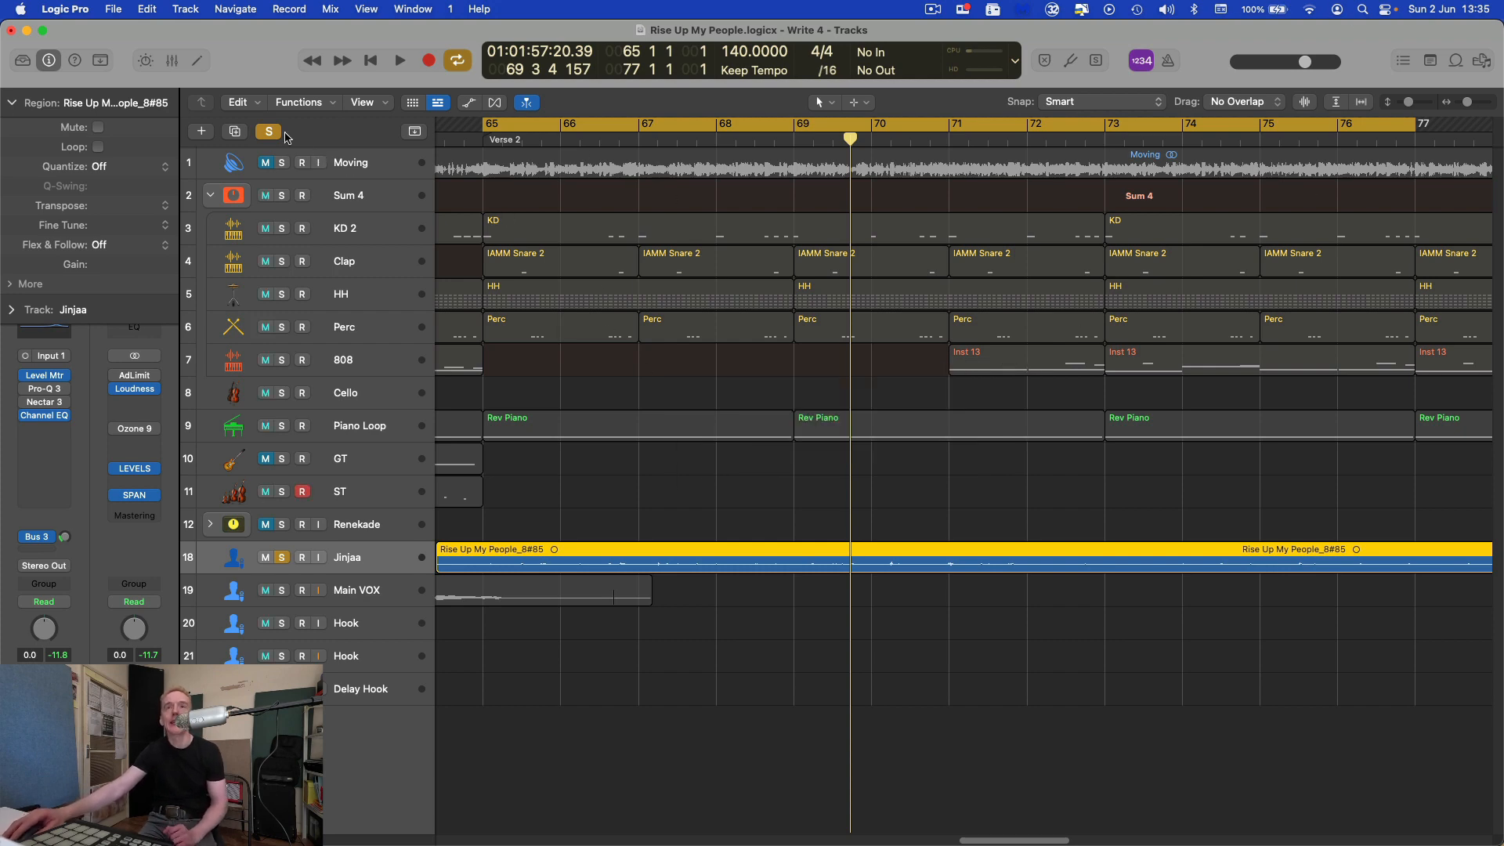
- Clear the vocal solo, then select and solo the Sum 4 track and open its Channel EQ
{"action": "left_click", "coordinate": [277, 134]}
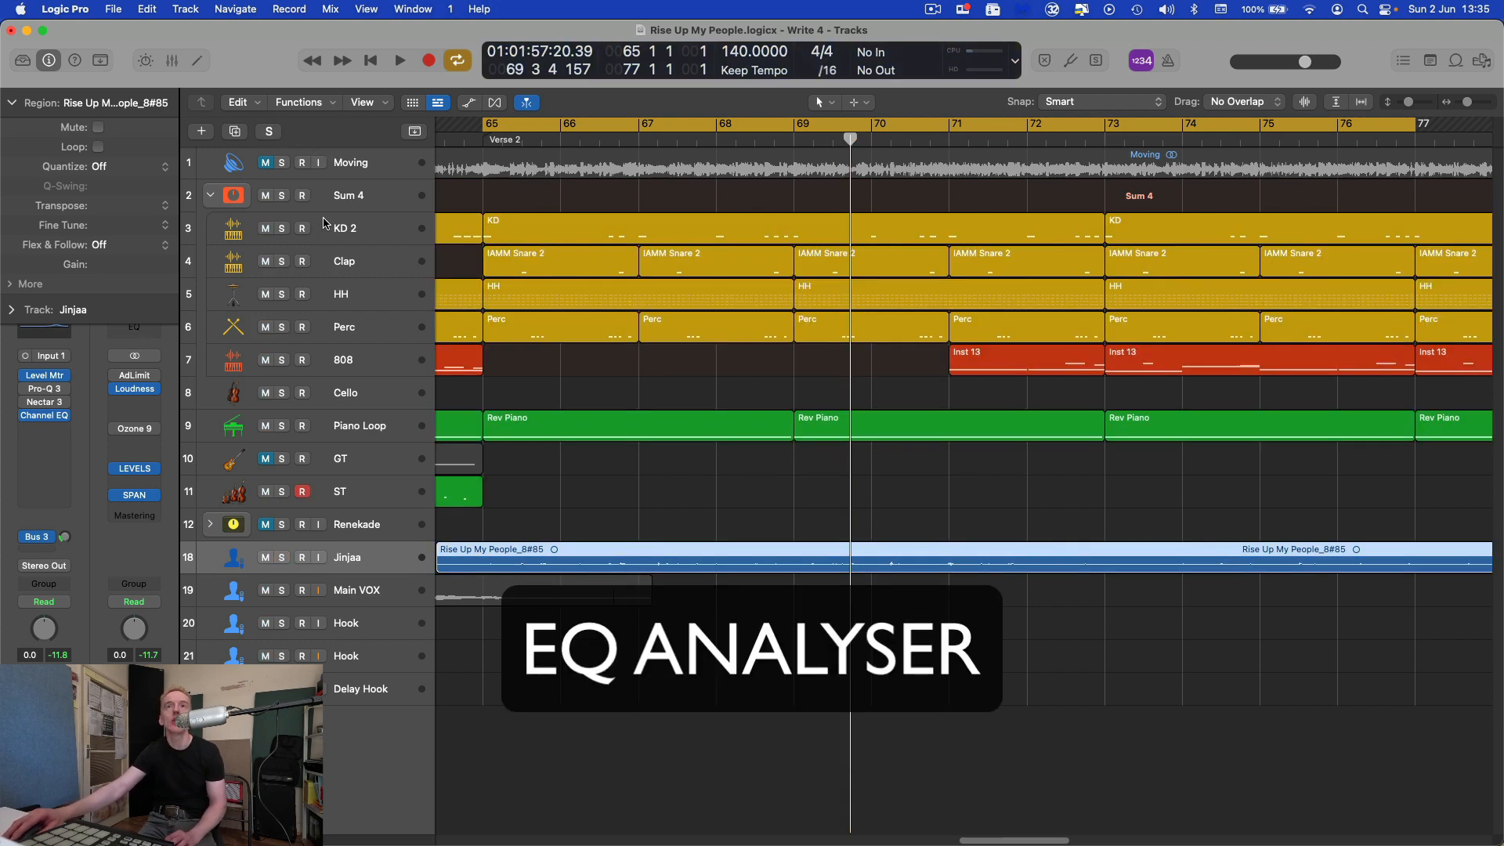
{"action": "left_click", "coordinate": [355, 195]}
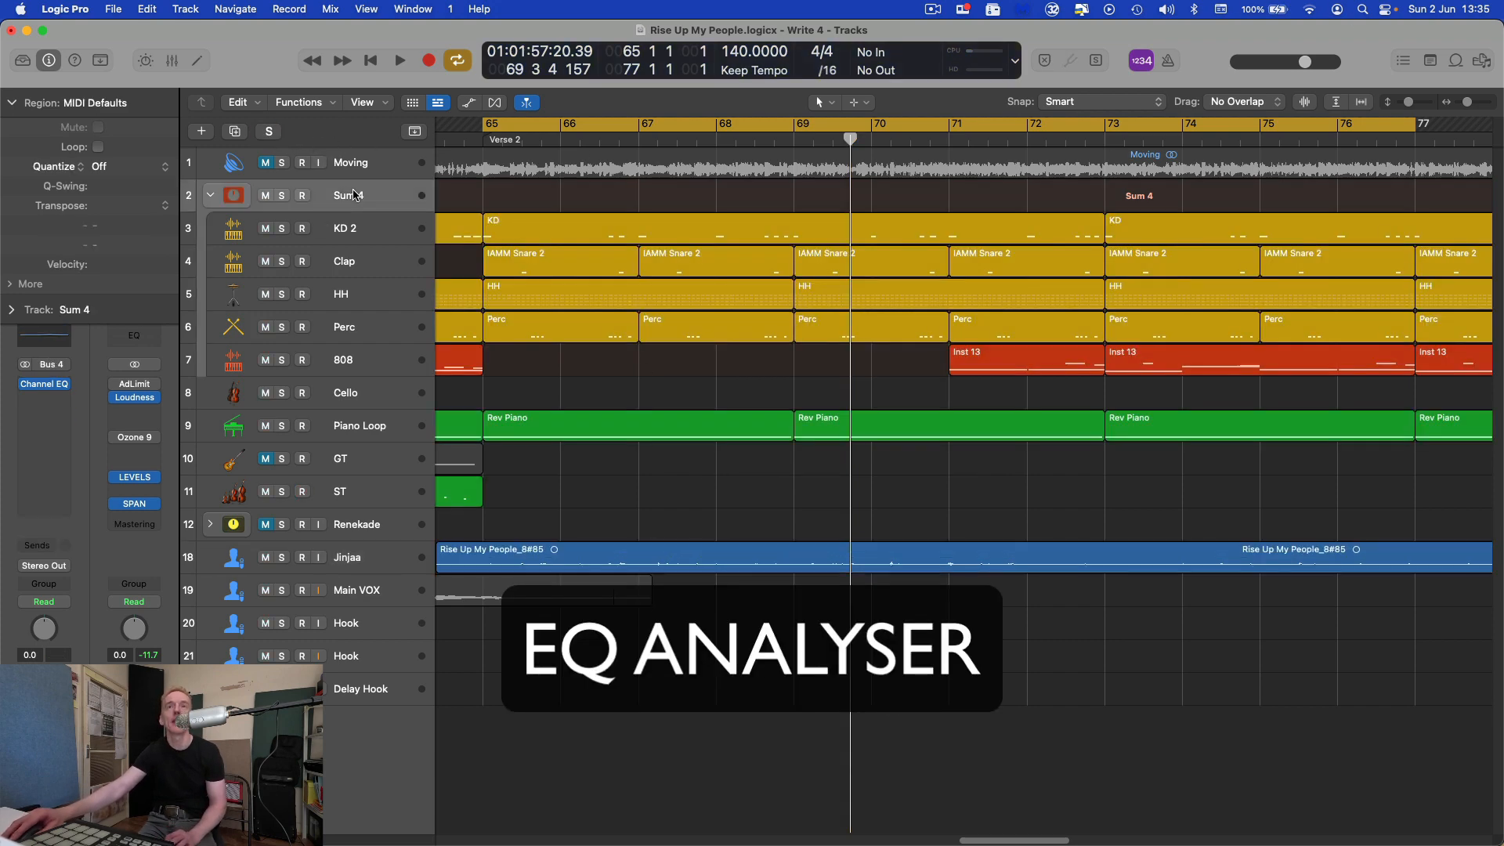
{"action": "left_click", "coordinate": [281, 195]}
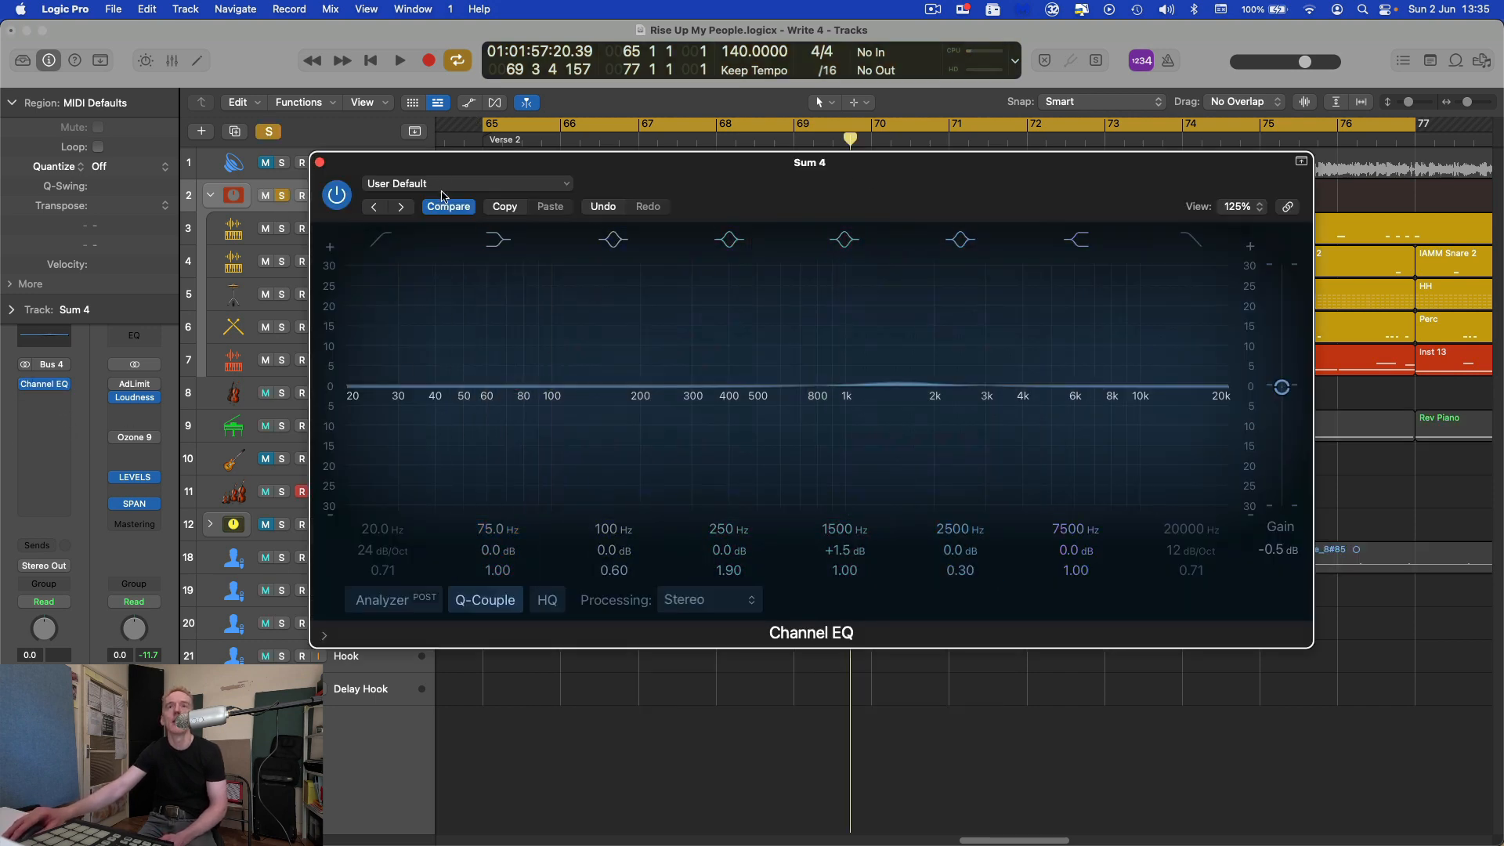
- Recall the default settings in the Sum 4 track's Channel EQ
{"action": "left_click", "coordinate": [443, 186]}
{"action": "left_click", "coordinate": [551, 463]}
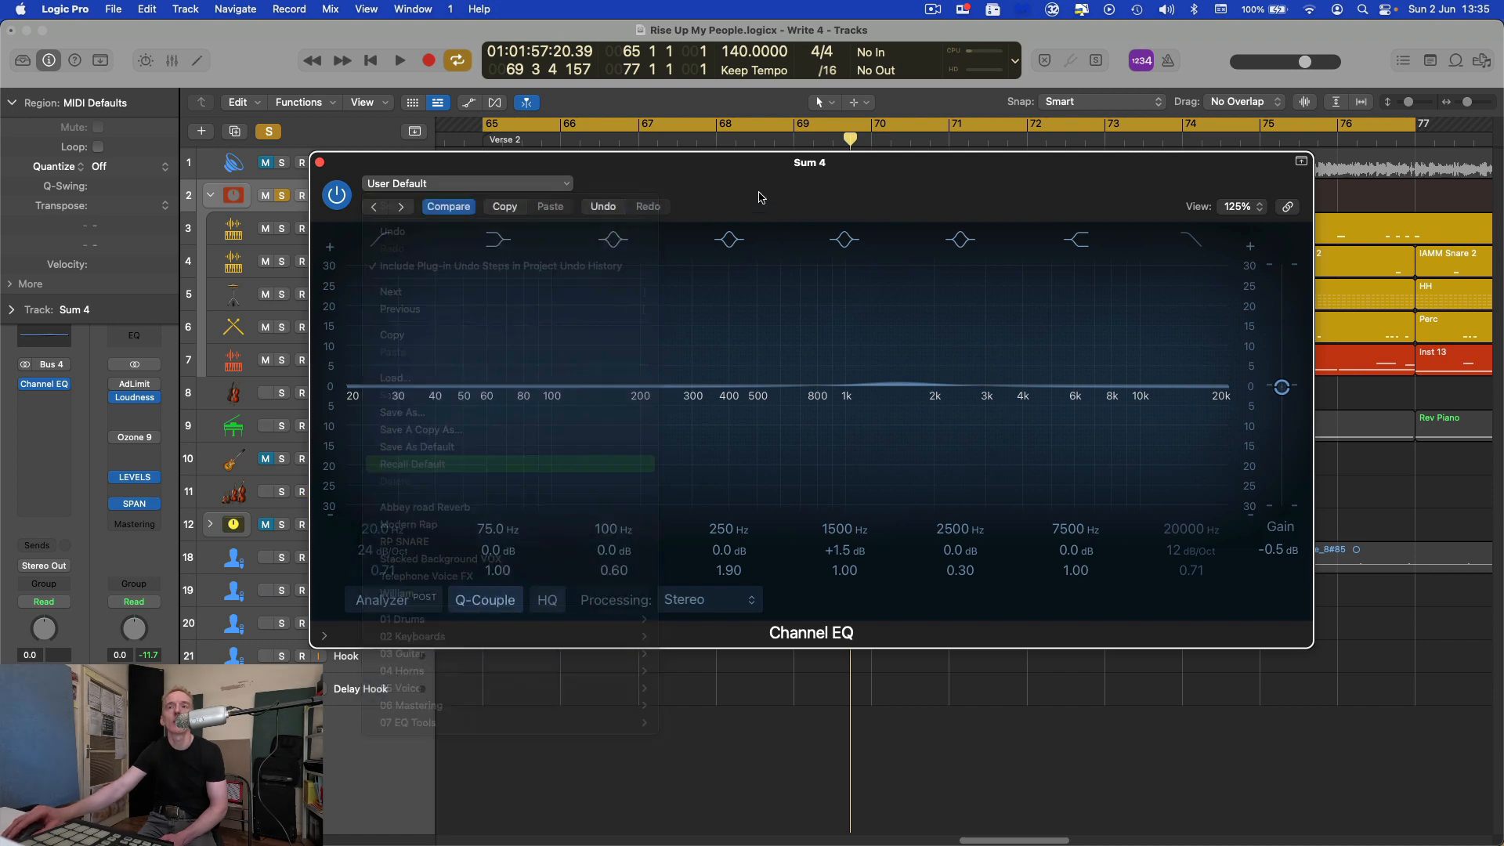
- Play the soloed drums with the Channel EQ analyzer on to view their spectrum, and close the EQ with the analyzer switched off
{"action": "key", "text": "space"}
{"action": "left_click", "coordinate": [385, 601]}
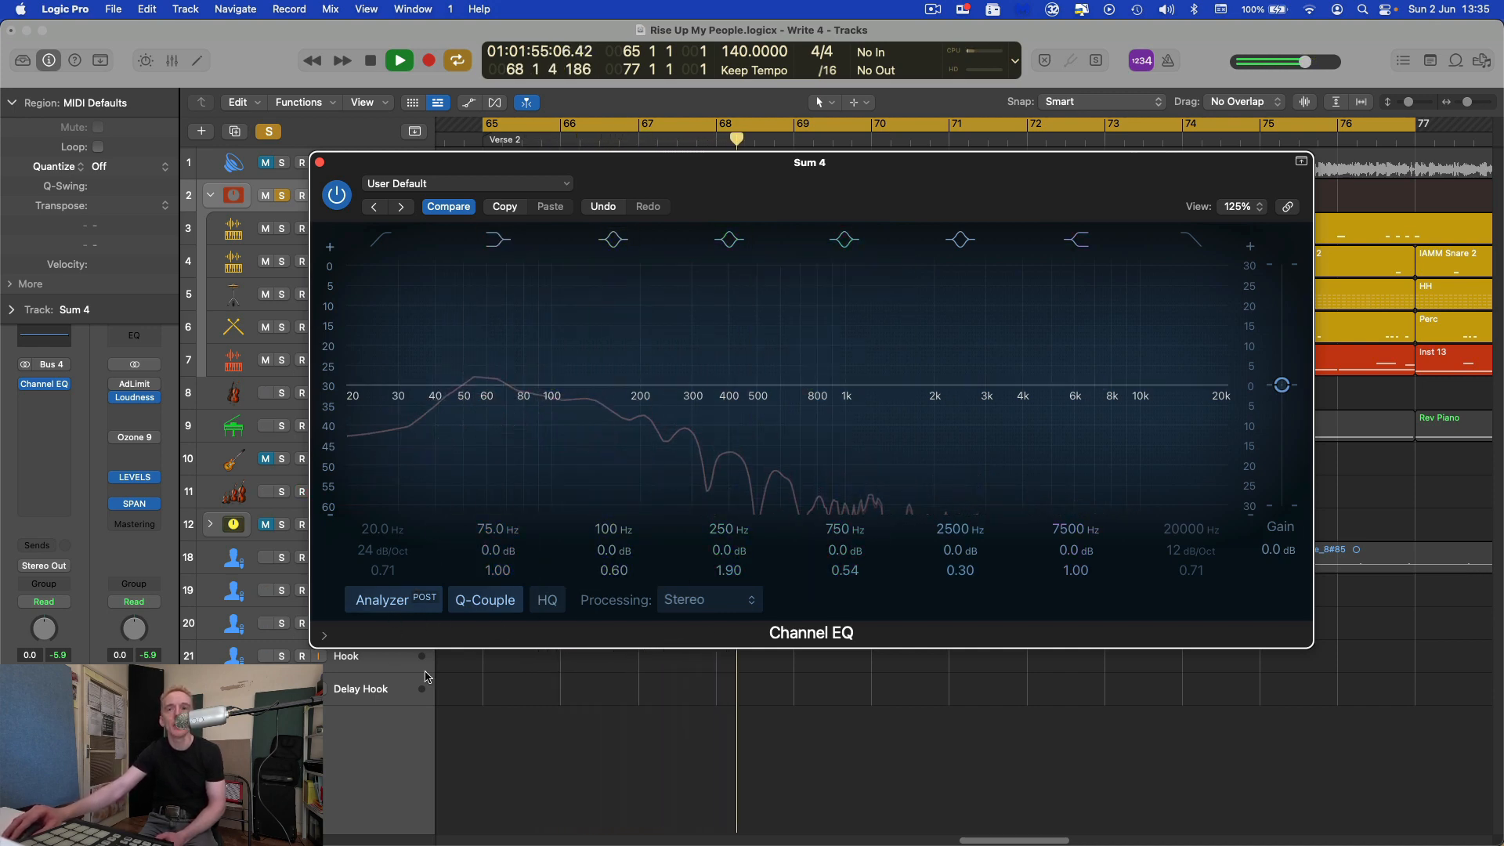
{"action": "left_click", "coordinate": [415, 601]}
{"action": "key", "text": "space"}
{"action": "left_click", "coordinate": [320, 162]}
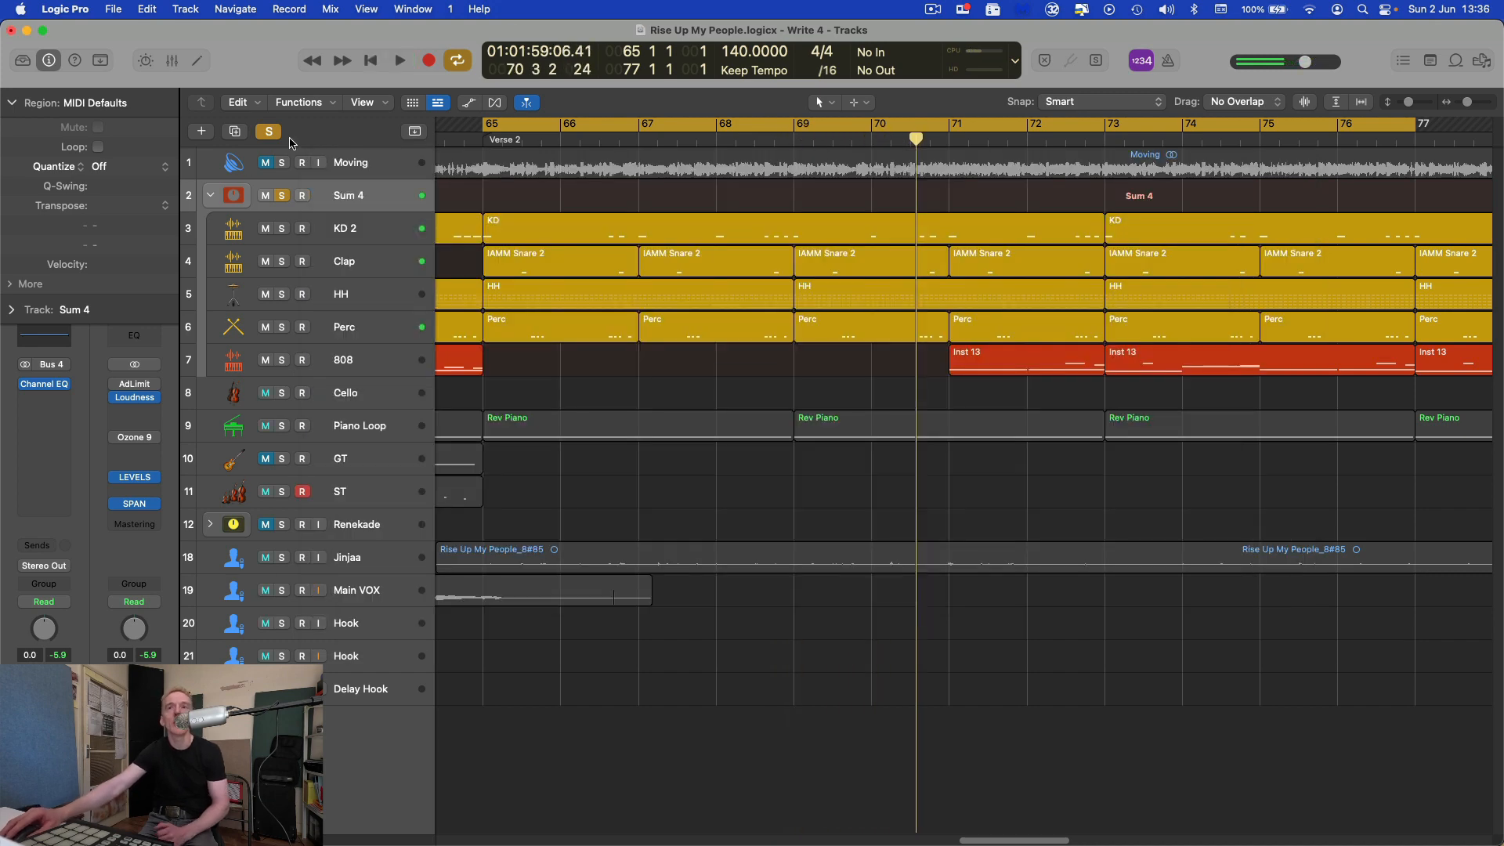
- Clear the solo on the Sum 4 track and briefly play the full mix
{"action": "left_click", "coordinate": [282, 195]}
{"action": "key", "text": "space"}
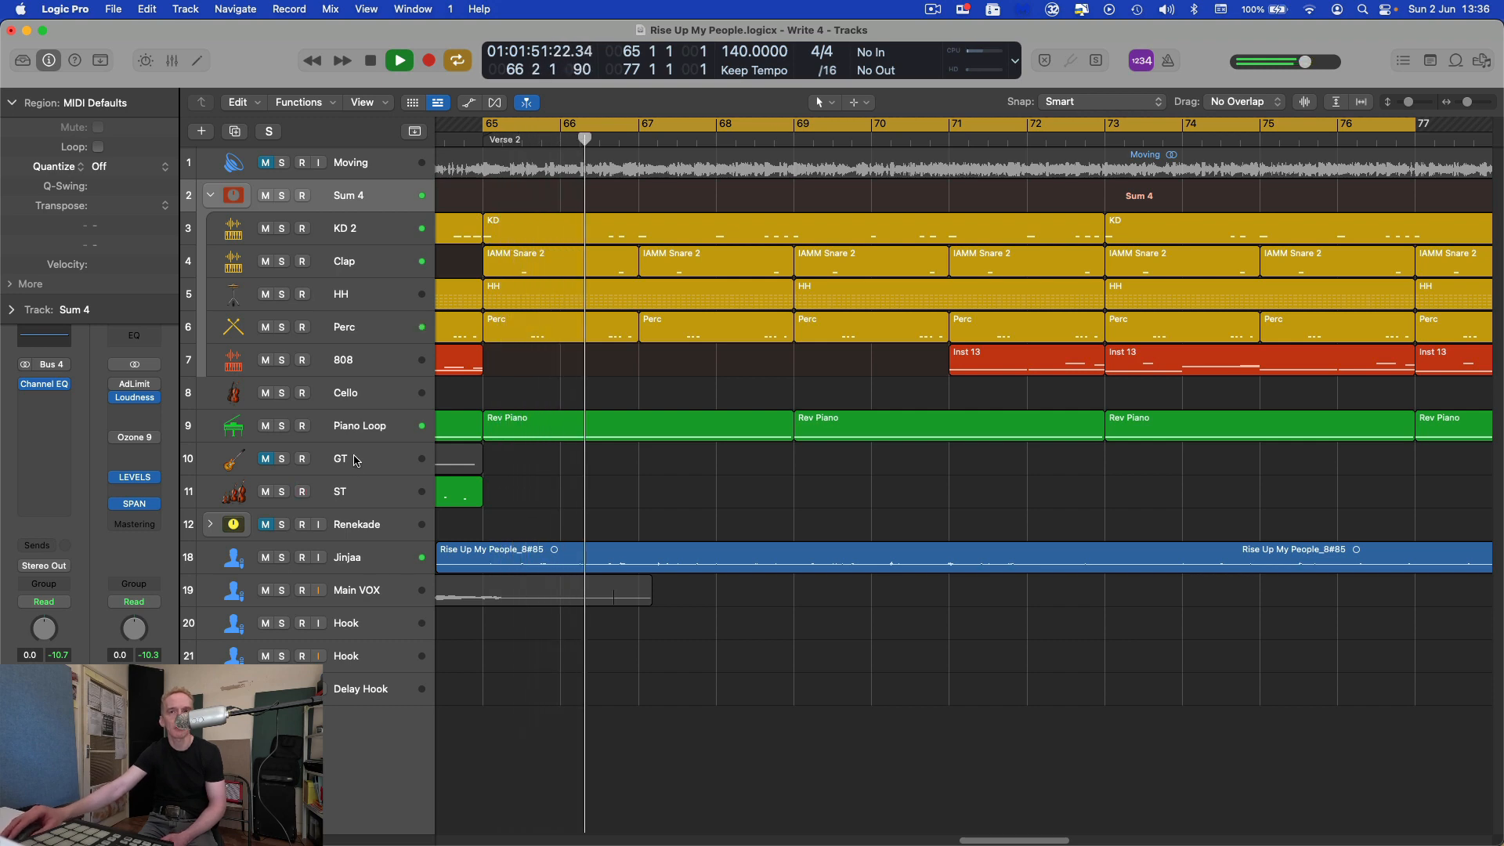
{"action": "key", "text": "space"}
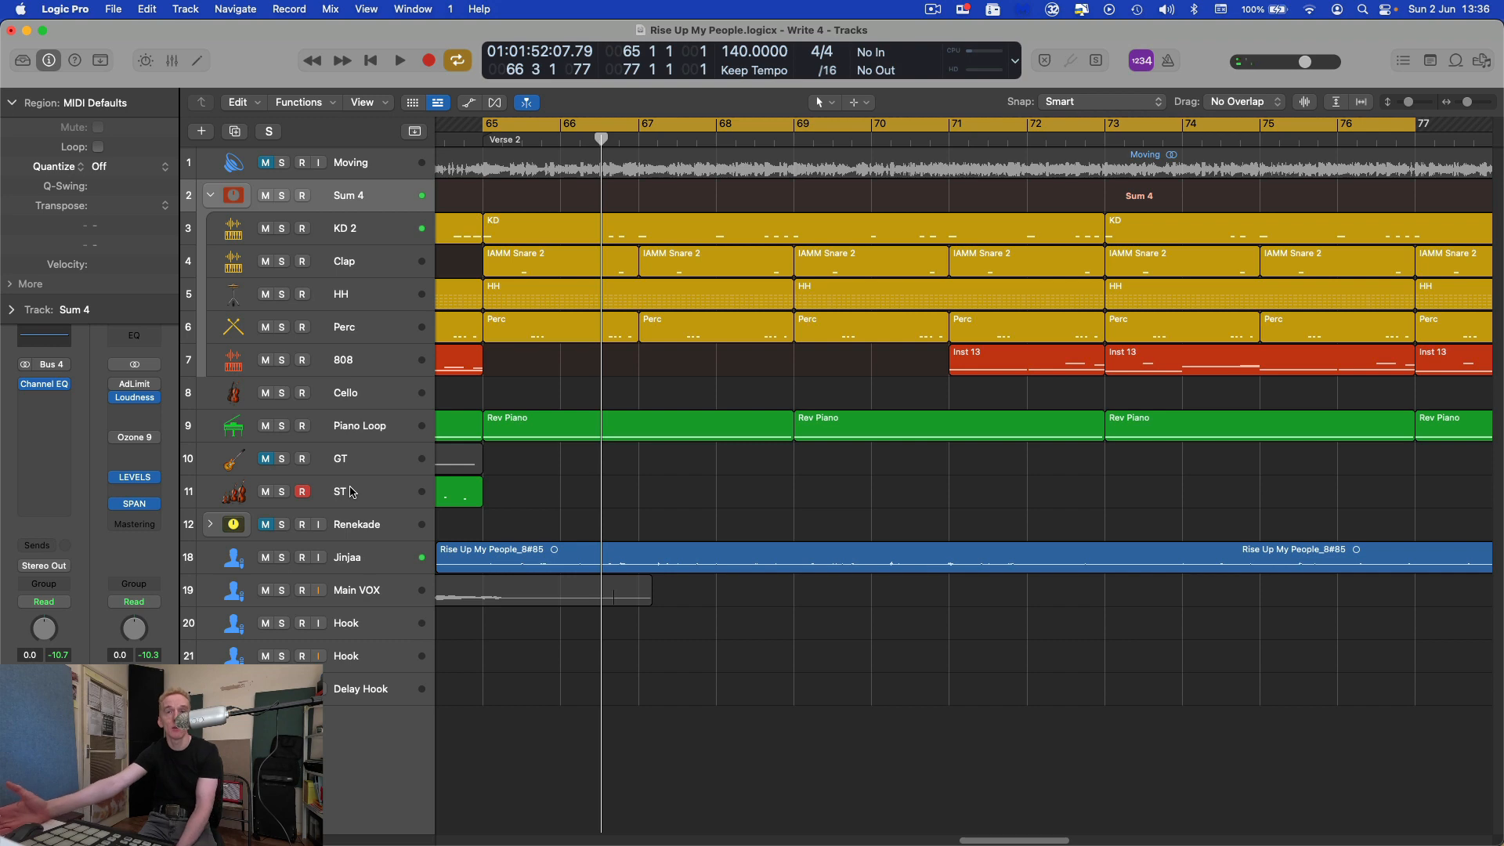
- Bring up the Sum 4 track's Channel EQ to look over its flat curve, and close it again
{"action": "left_click", "coordinate": [47, 384]}
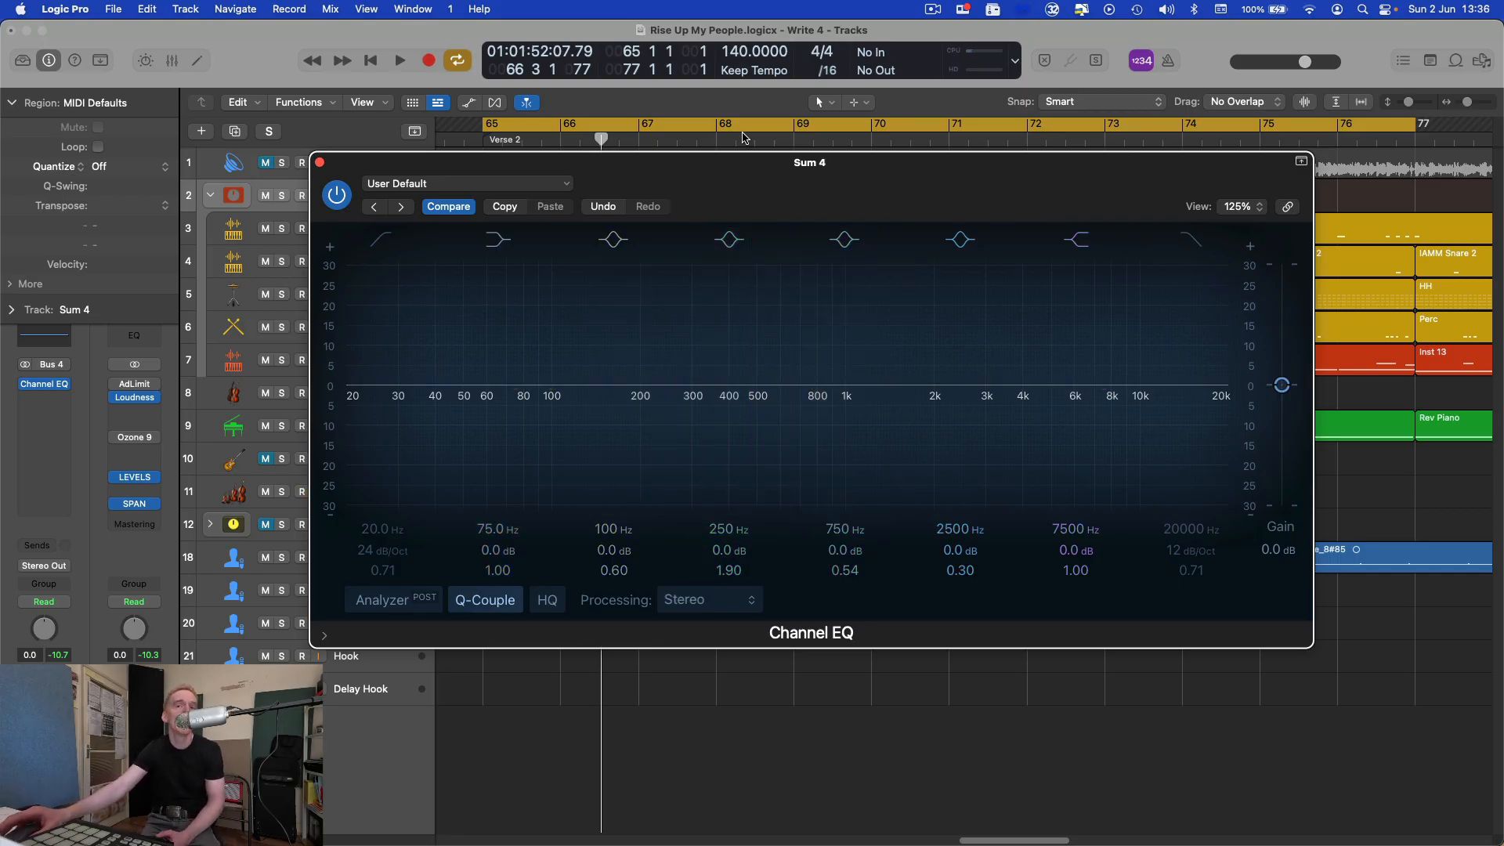
{"action": "left_click", "coordinate": [320, 163]}
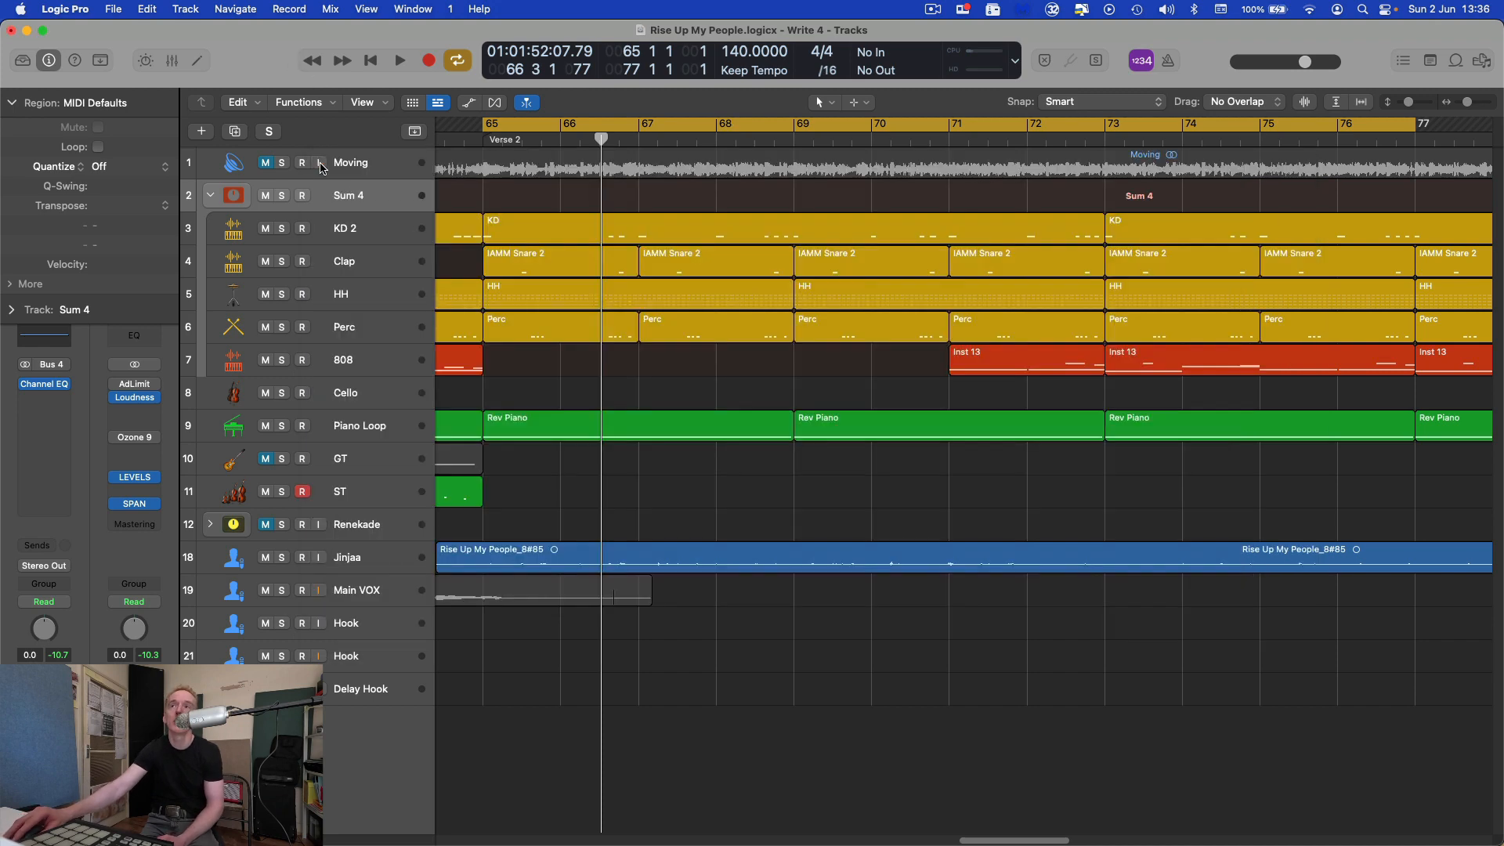